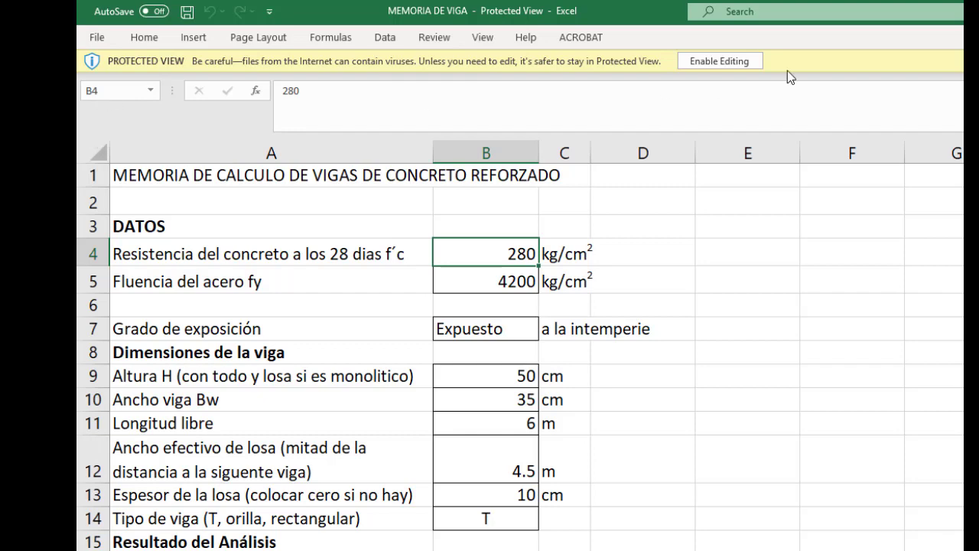
# Enable editing of the workbook and check the cell names assigned to the concrete strength and steel yield values.
pyautogui.click(743, 62)
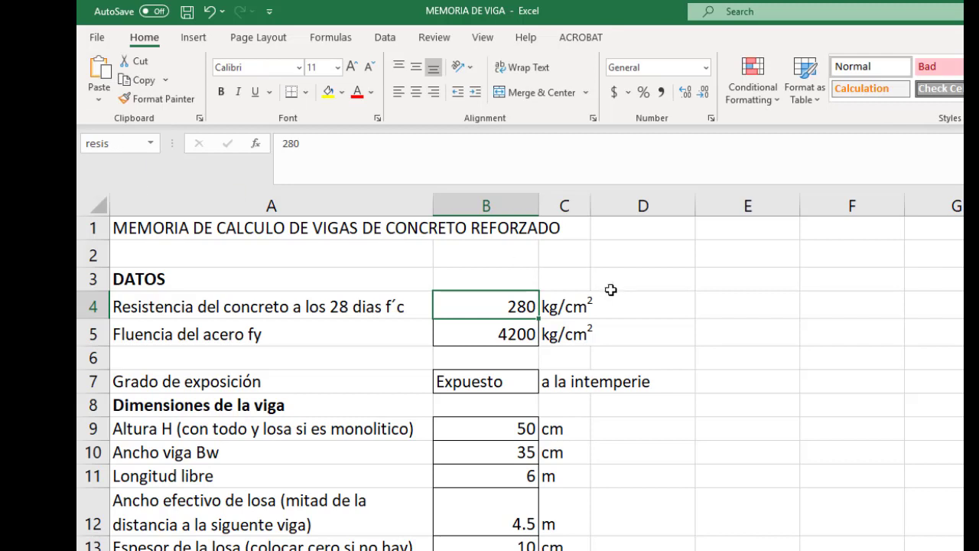
pyautogui.click(121, 146)
pyautogui.press('Return')
pyautogui.click(506, 337)
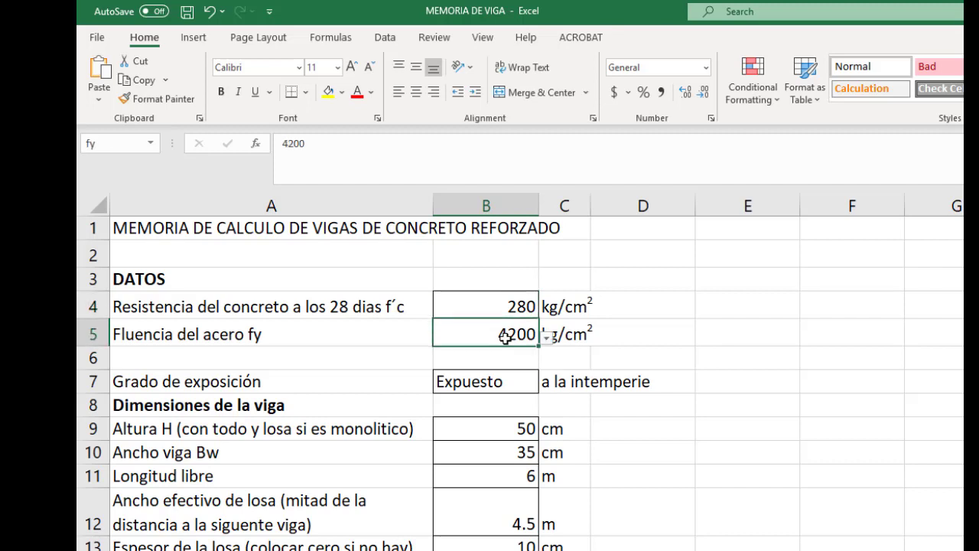
pyautogui.click(110, 145)
# Add list data validation with an in-cell dropdown and the source 210,280 to the concrete strength cell B4.
pyautogui.click(520, 305)
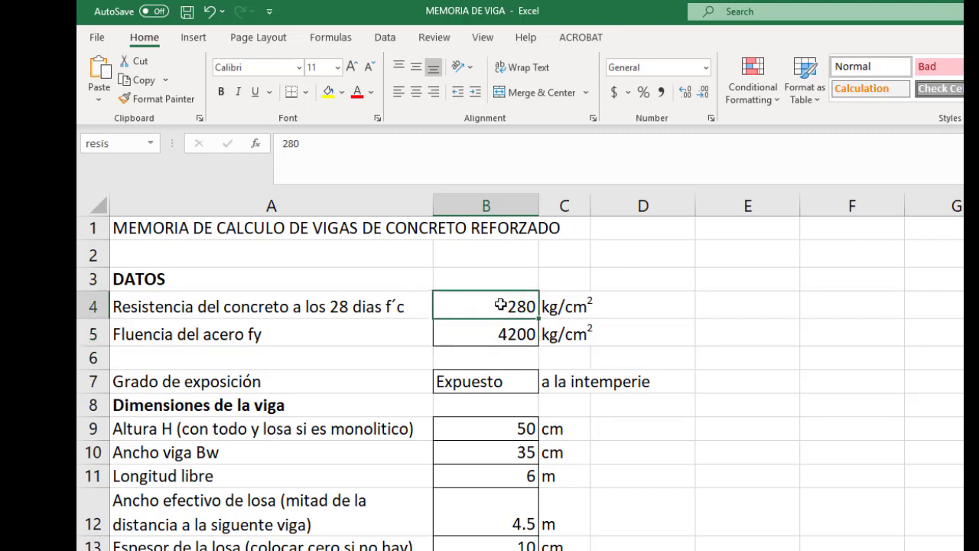
pyautogui.click(385, 39)
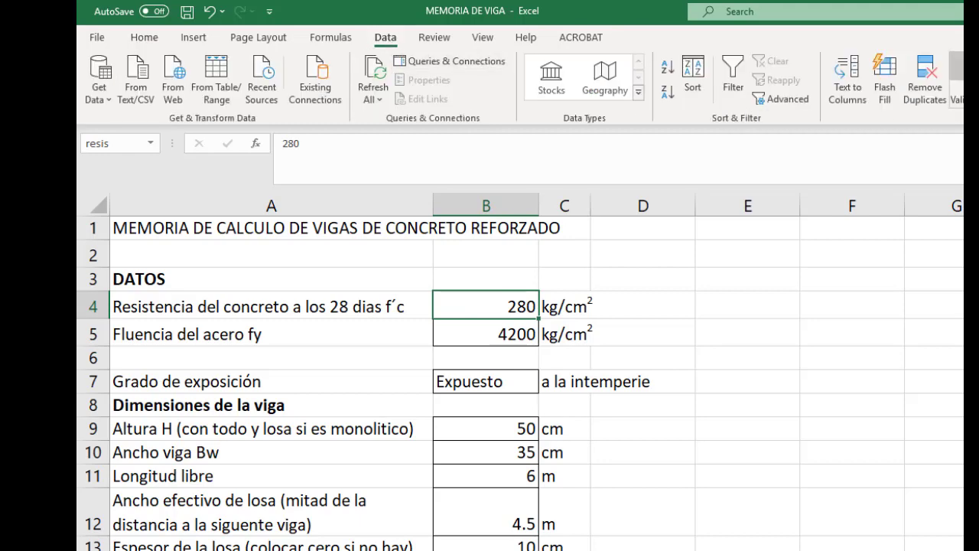
pyautogui.click(956, 77)
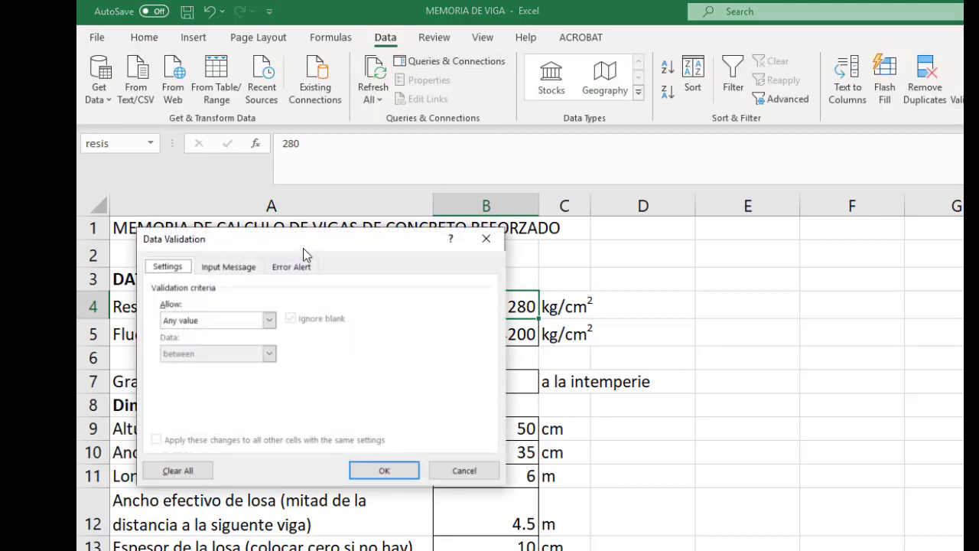
pyautogui.moveTo(315, 244); pyautogui.dragTo(534, 185)
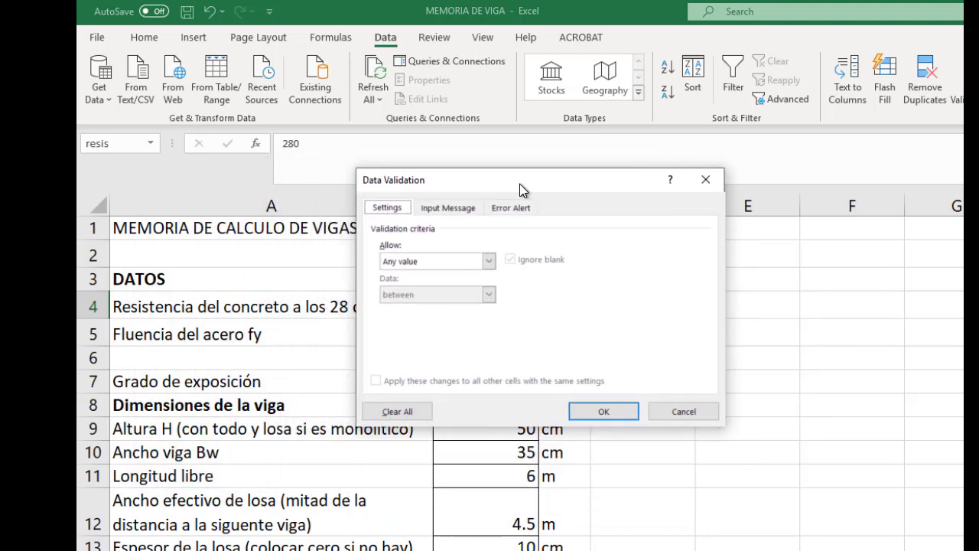
pyautogui.click(424, 263)
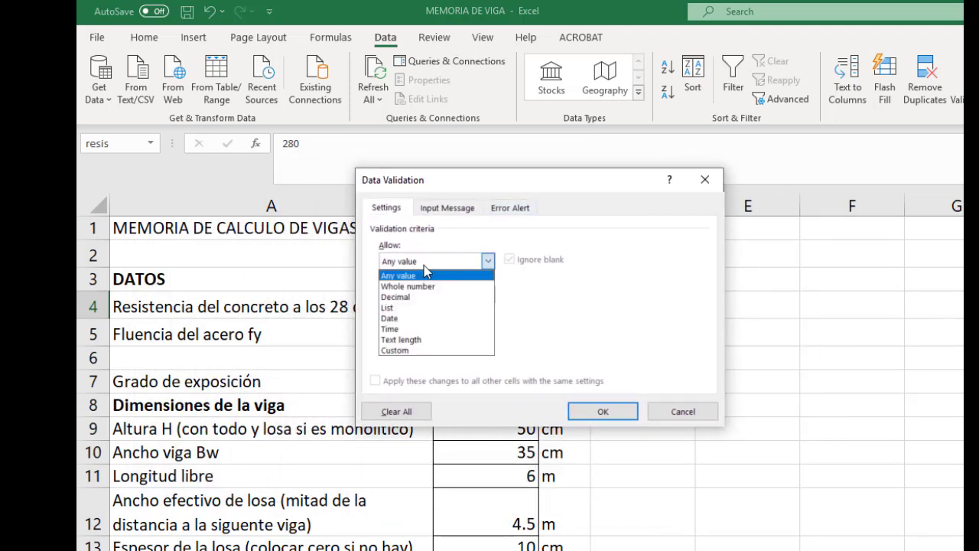
pyautogui.click(399, 311)
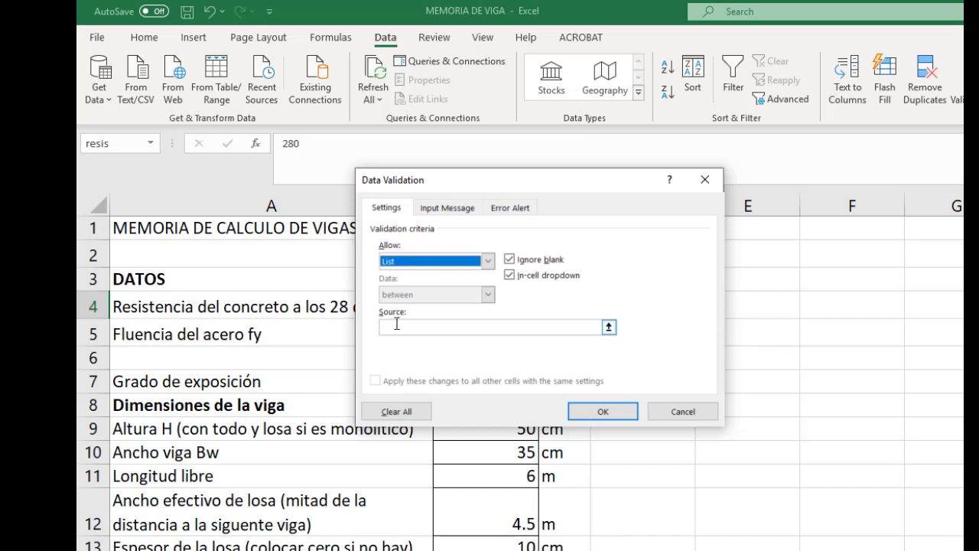
pyautogui.click(396, 323)
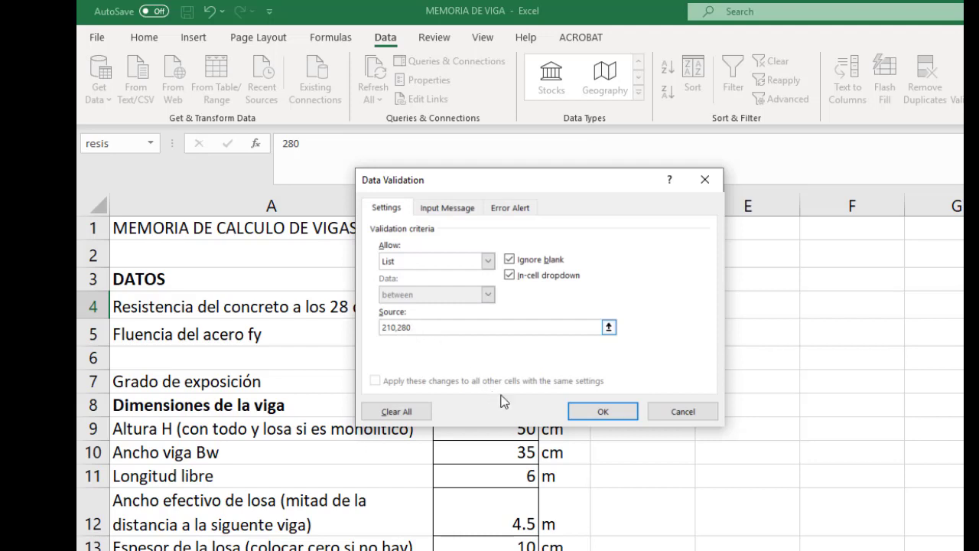
pyautogui.click(605, 413)
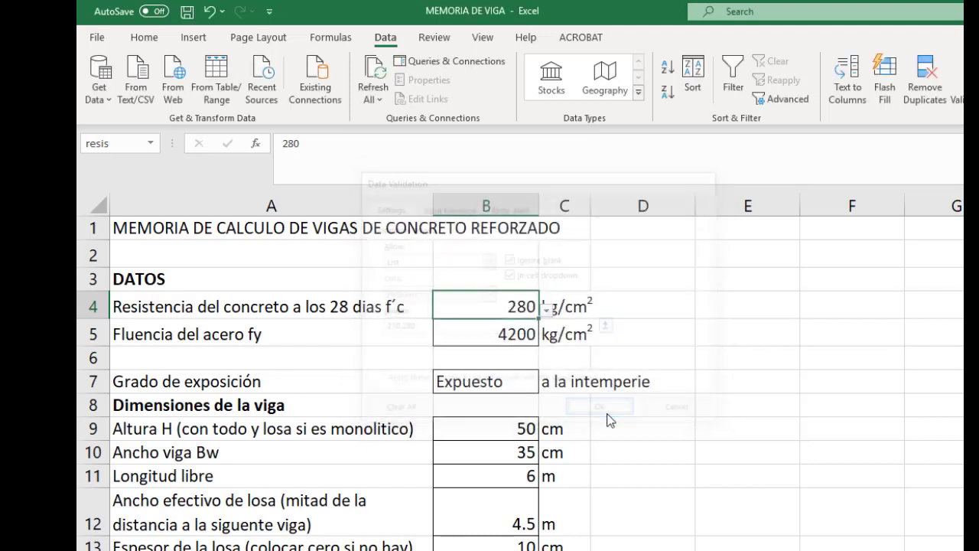
# Choose 280 for the concrete strength and 4200 for the steel yield from their in-cell lists.
pyautogui.click(546, 311)
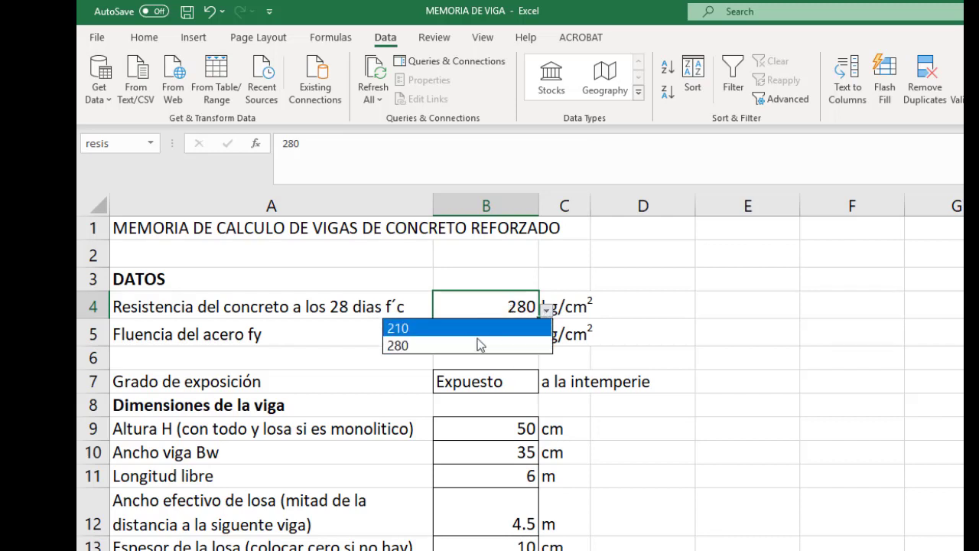
pyautogui.click(422, 348)
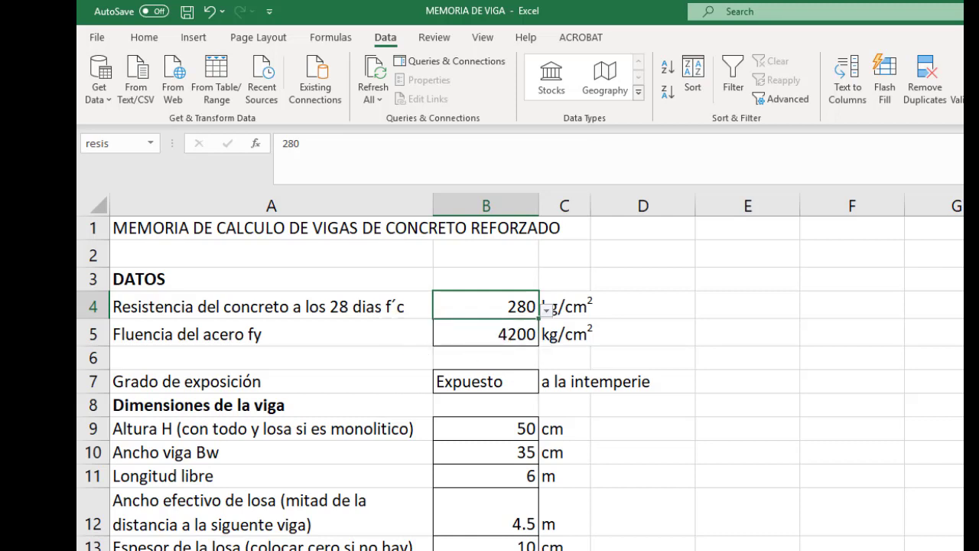
pyautogui.click(957, 99)
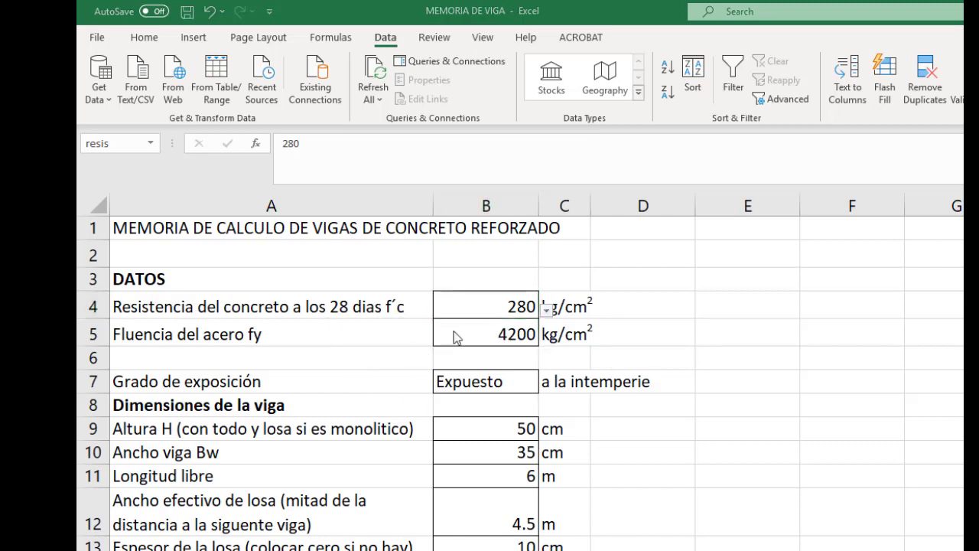
pyautogui.click(501, 335)
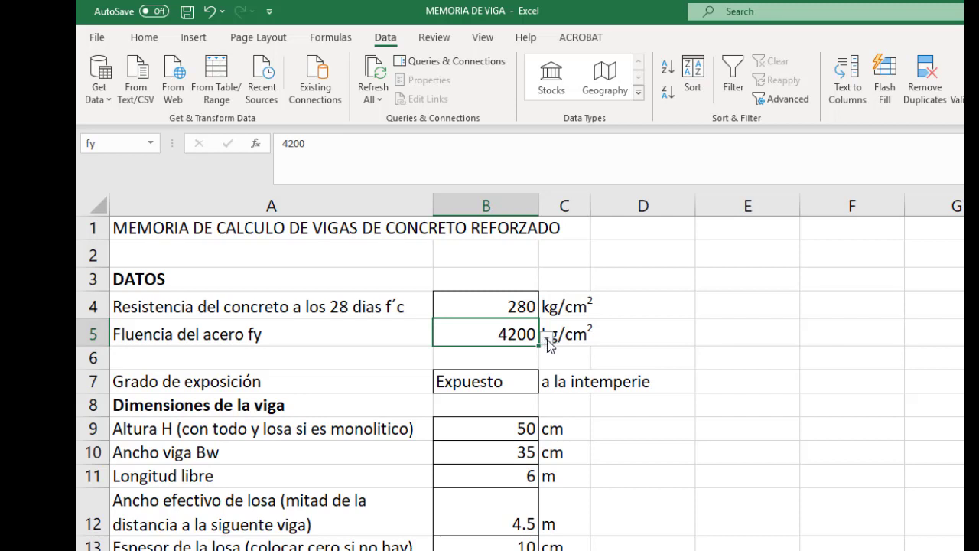
pyautogui.click(548, 340)
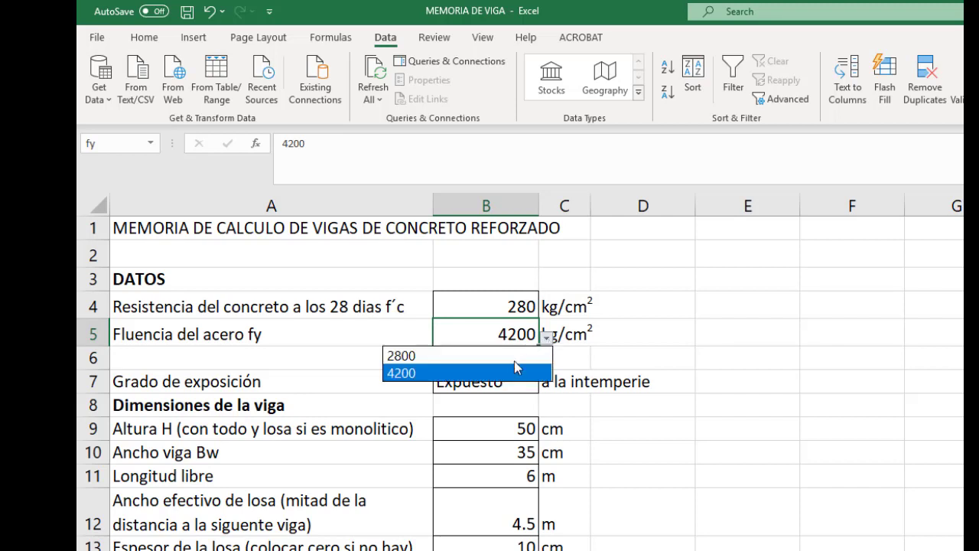
pyautogui.click(433, 373)
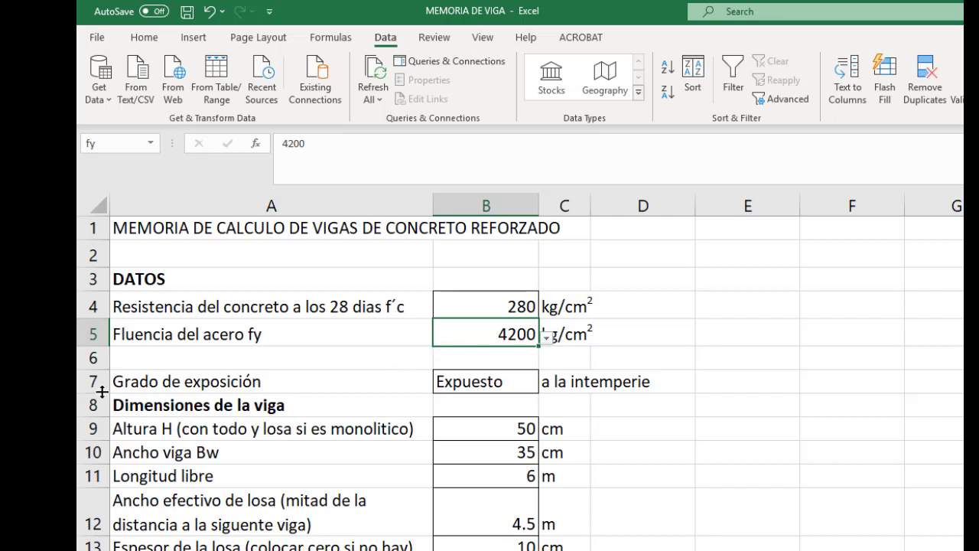
# Examine the exposure grade options and the beam's height, width and free length inputs.
pyautogui.click(229, 384)
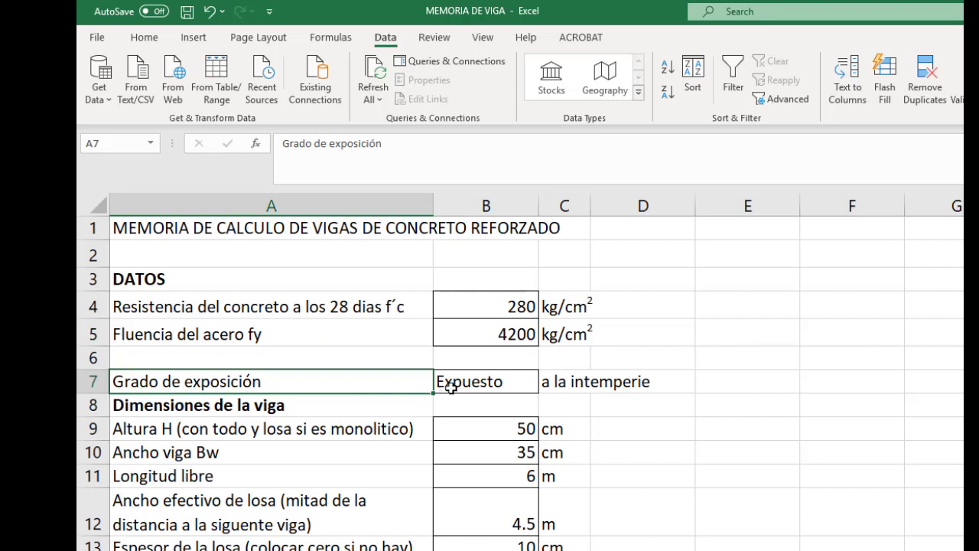
pyautogui.click(475, 382)
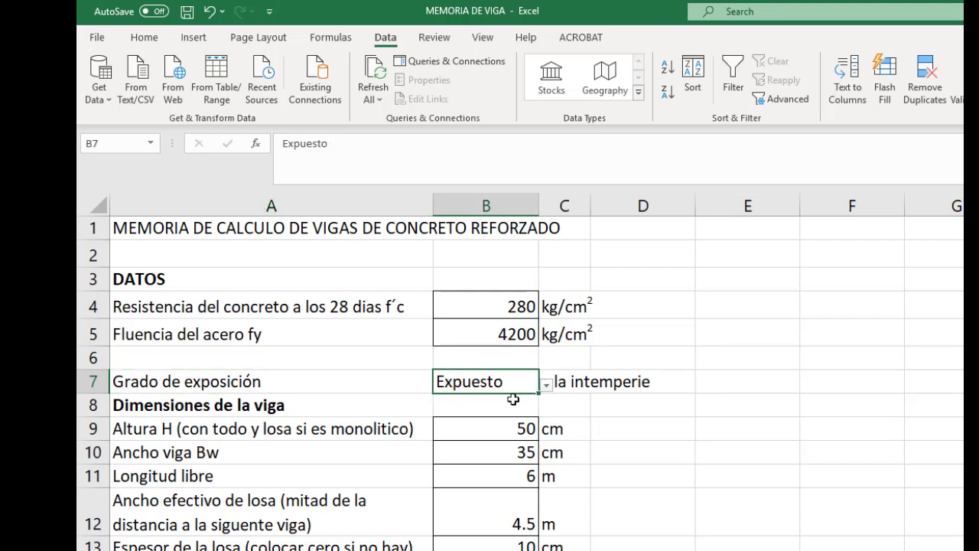
pyautogui.click(547, 384)
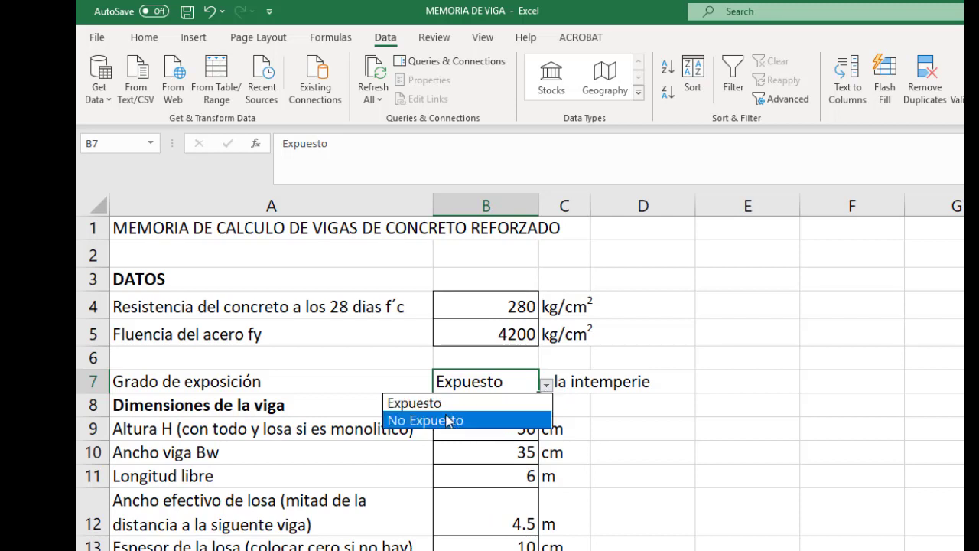
pyautogui.click(595, 411)
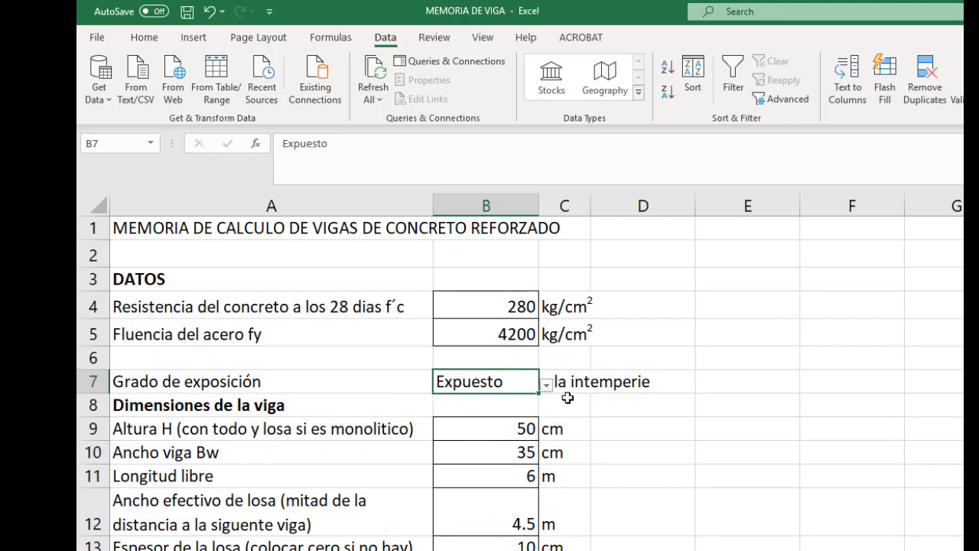
pyautogui.click(572, 382)
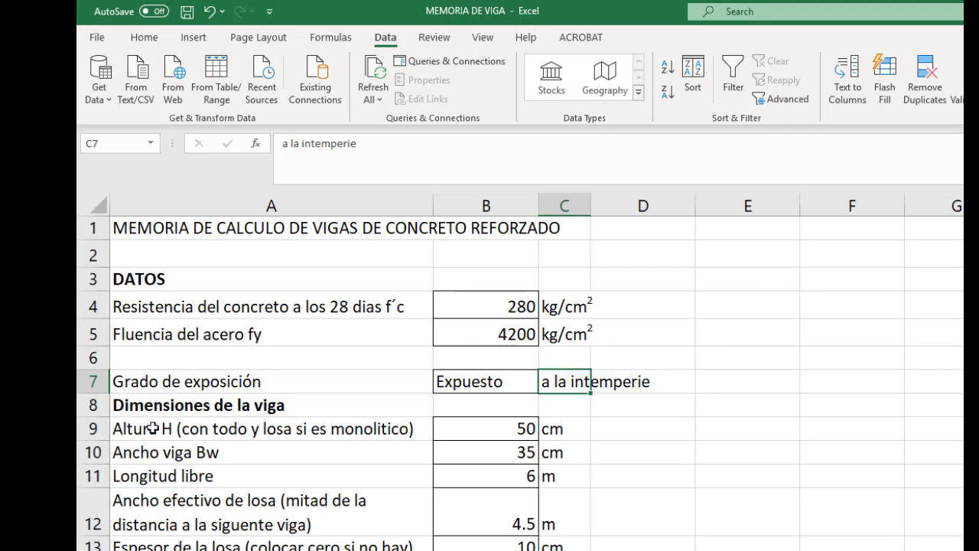
pyautogui.scroll(-1, 153, 429)
pyautogui.click(152, 359)
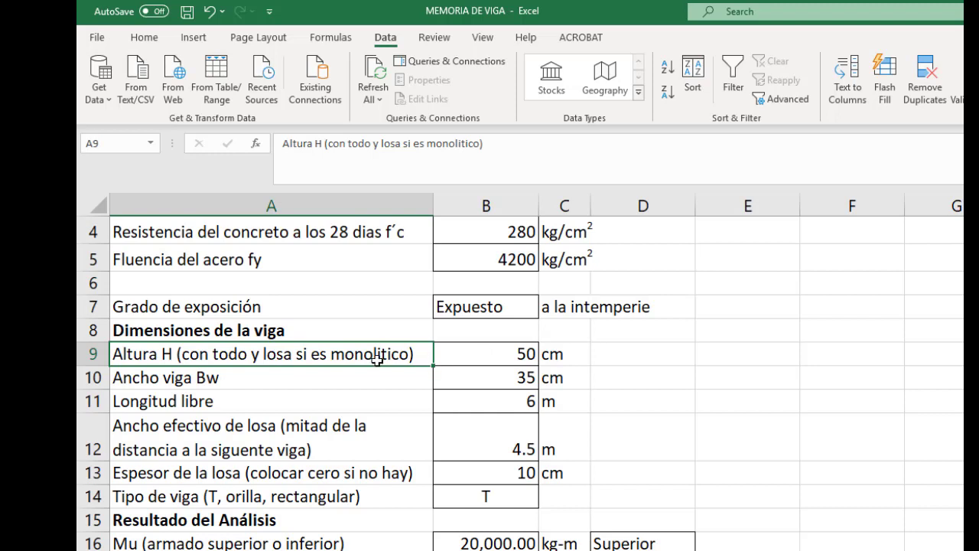
pyautogui.click(485, 358)
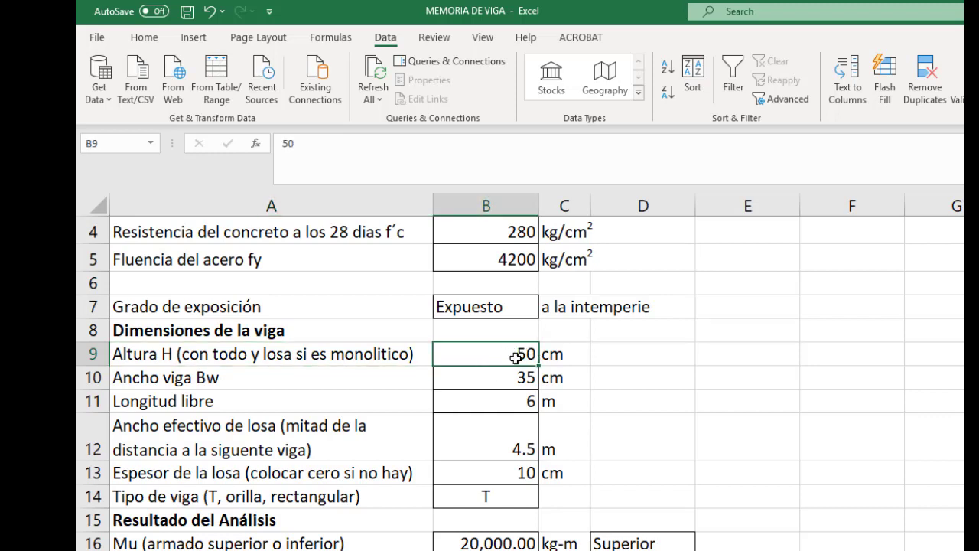
pyautogui.click(162, 376)
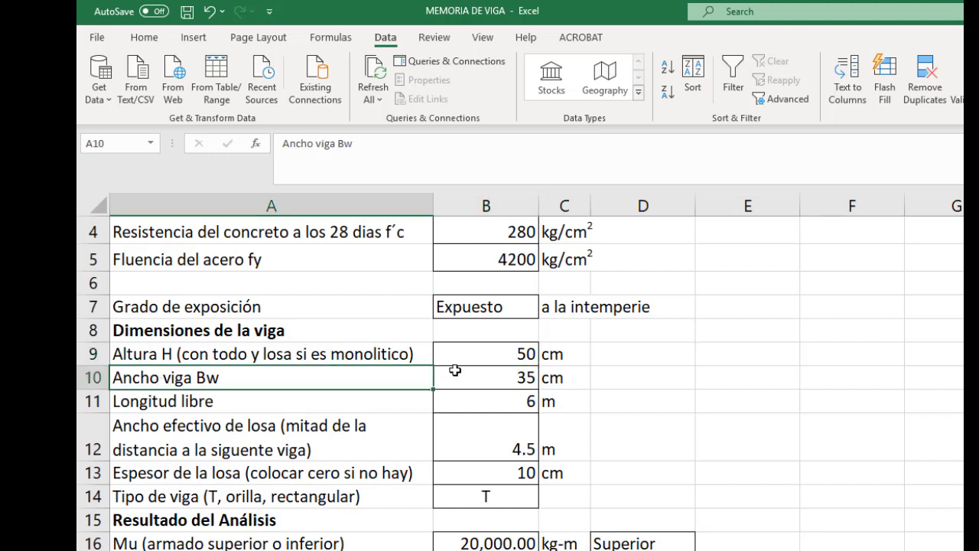
pyautogui.click(515, 380)
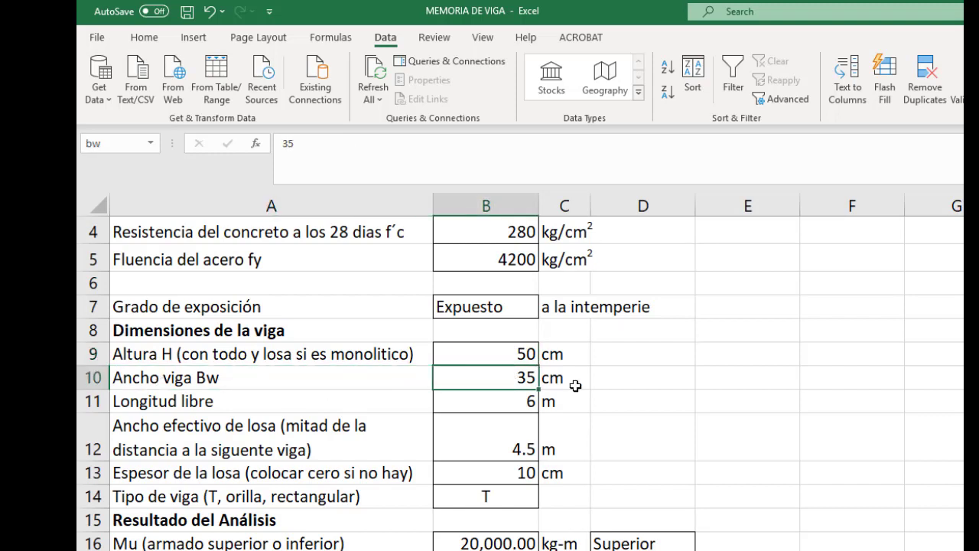
pyautogui.click(282, 410)
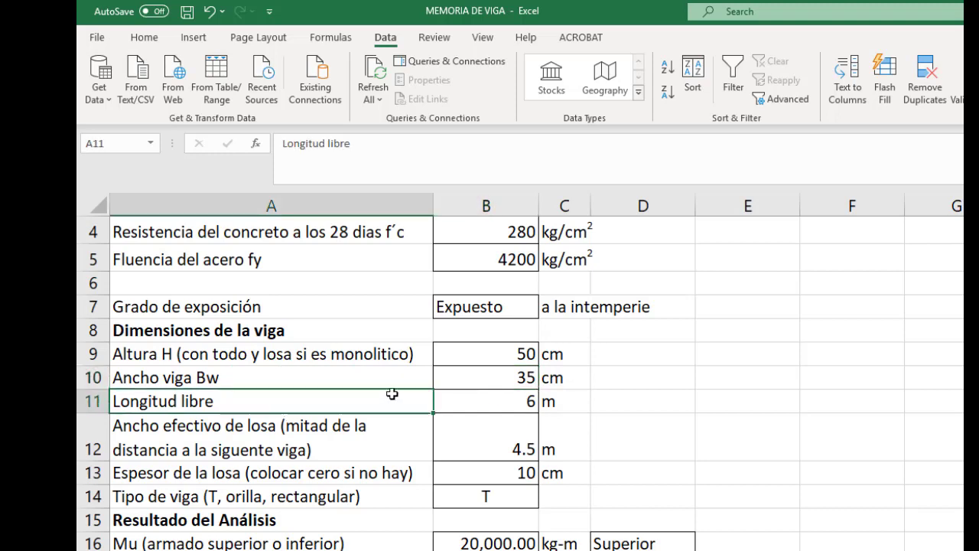
pyautogui.click(503, 406)
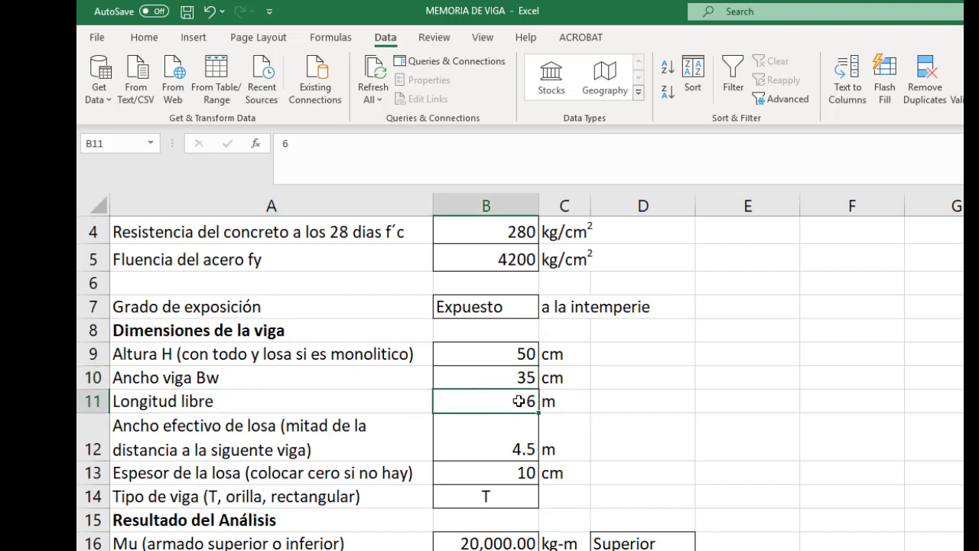
# Set the effective slab width in B12 to 4 m.
pyautogui.click(269, 435)
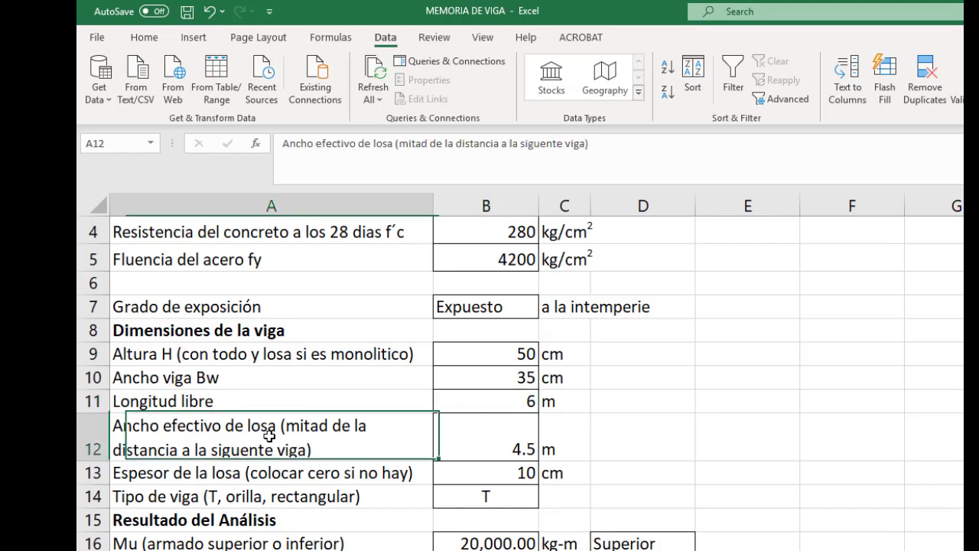
pyautogui.scroll(-1, 350, 377)
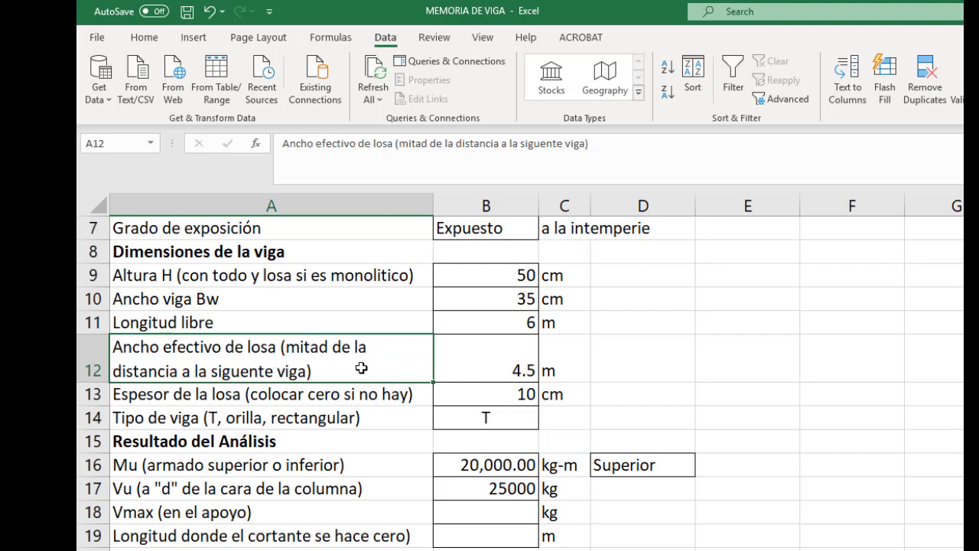
pyautogui.click(505, 368)
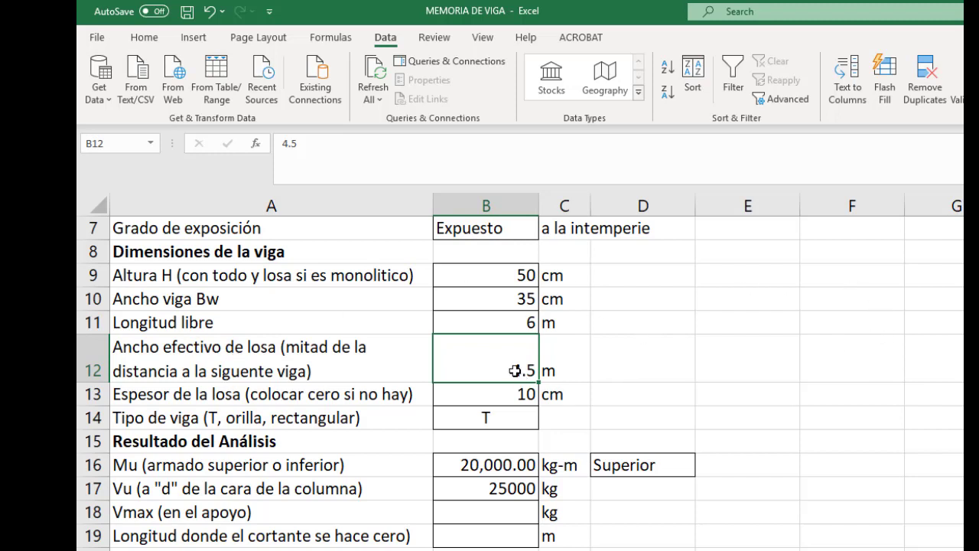
pyautogui.write('4')
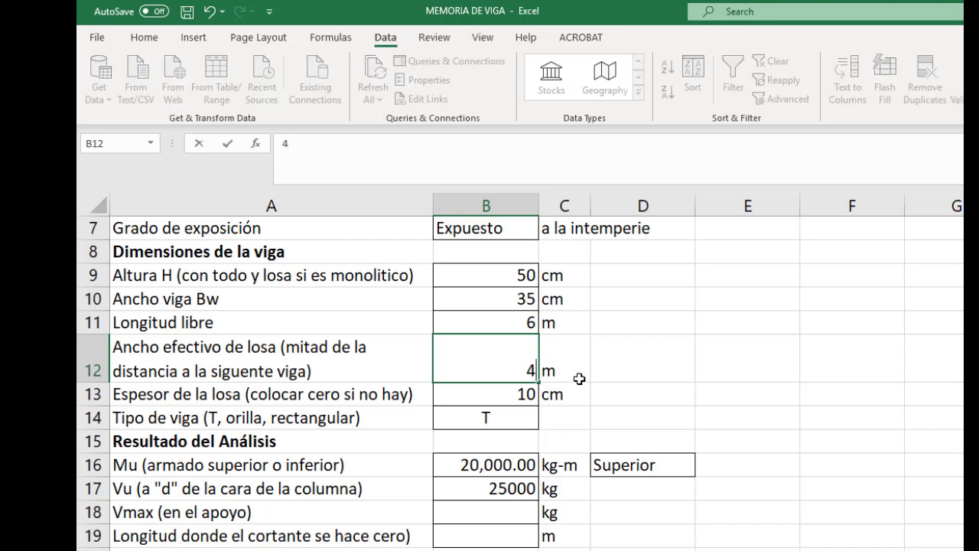
pyautogui.press('Tab')
pyautogui.click(498, 380)
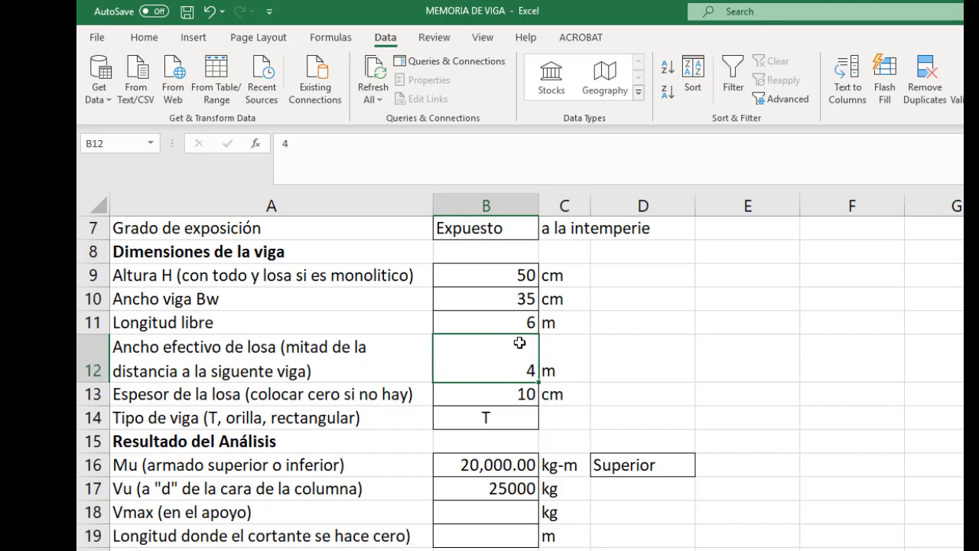
# Examine the slab thickness input in row 13 and the beam type options offered in B14.
pyautogui.click(151, 396)
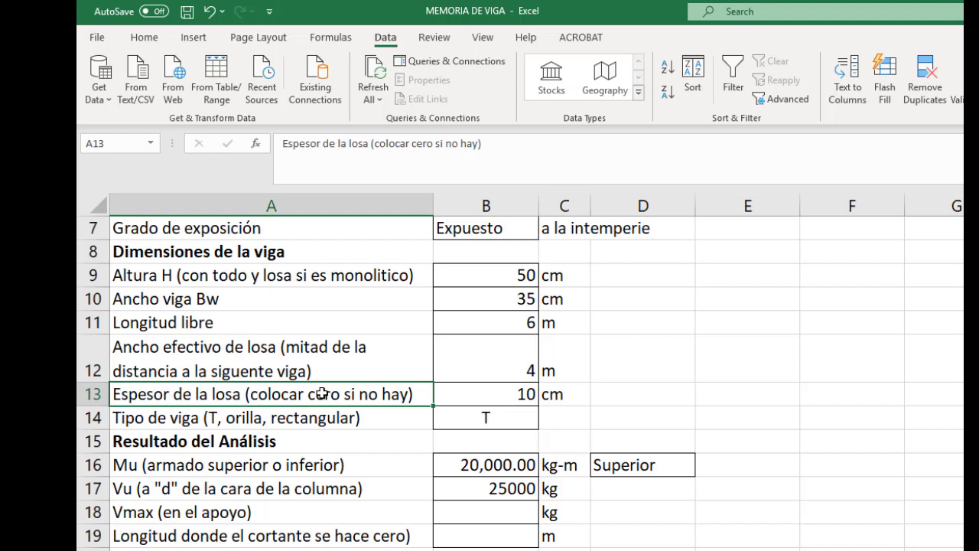
pyautogui.click(472, 394)
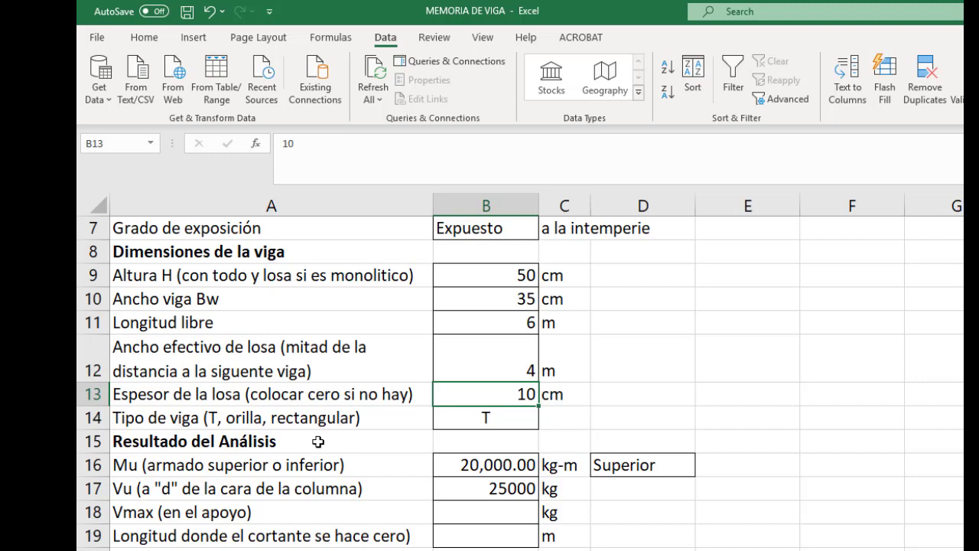
pyautogui.click(155, 419)
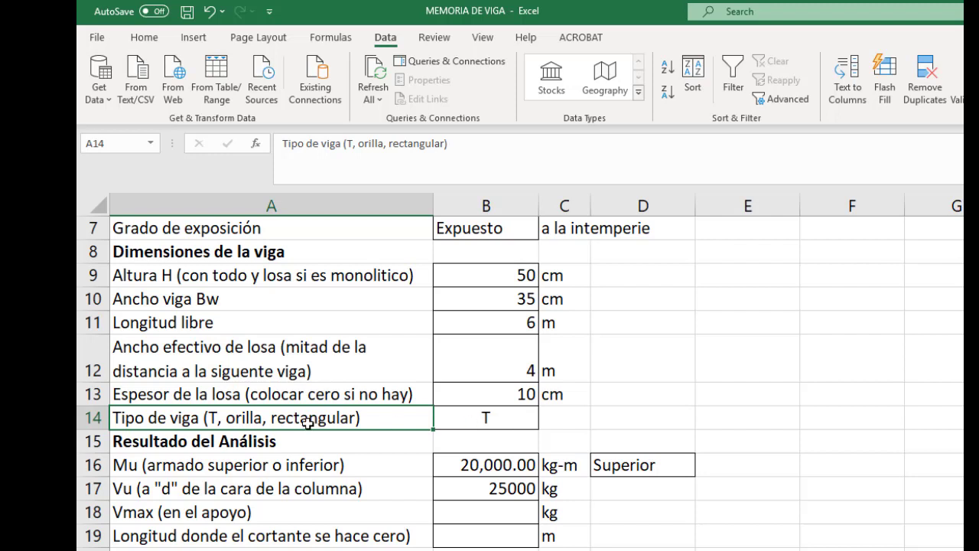
pyautogui.click(507, 416)
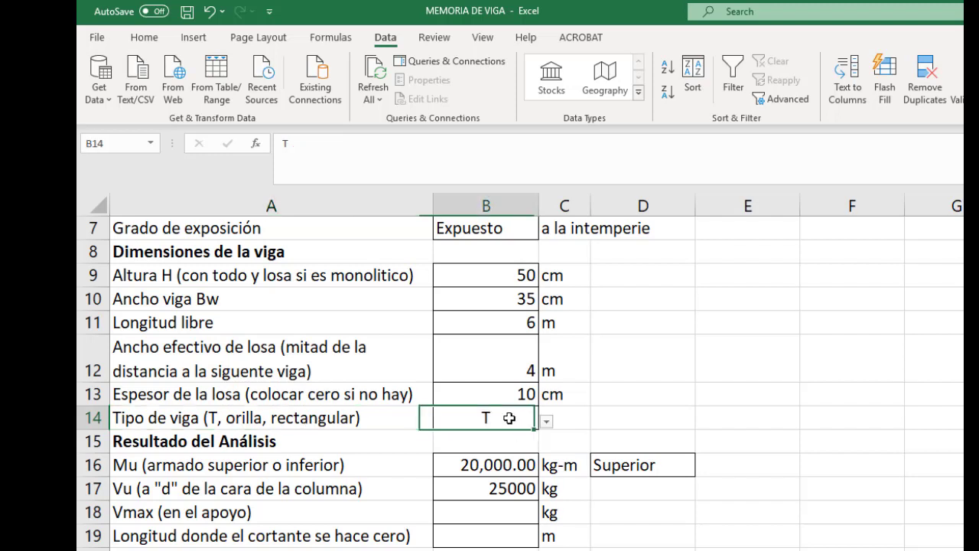
pyautogui.click(546, 423)
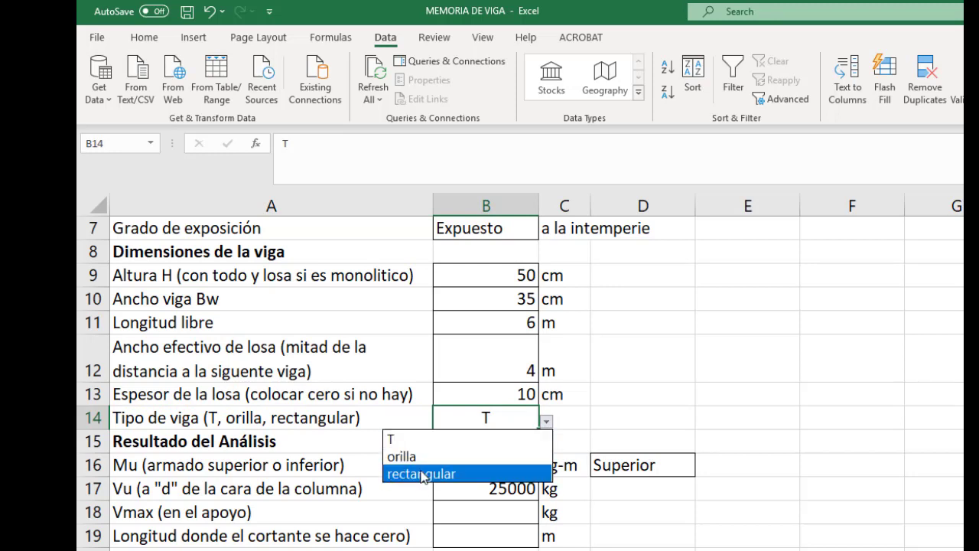
pyautogui.click(517, 423)
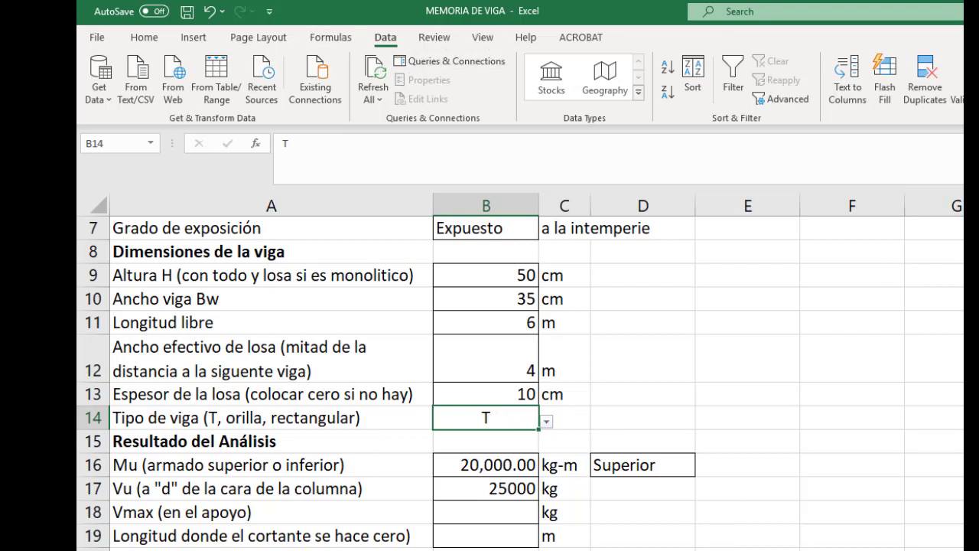
# Set the list validation source of the beam type cell B14 to =$H$13:$H$15 and check its dropdown options.
pyautogui.hscroll(3, 536, 372)
pyautogui.hscroll(-3, 536, 372)
pyautogui.click(956, 69)
pyautogui.click(407, 262)
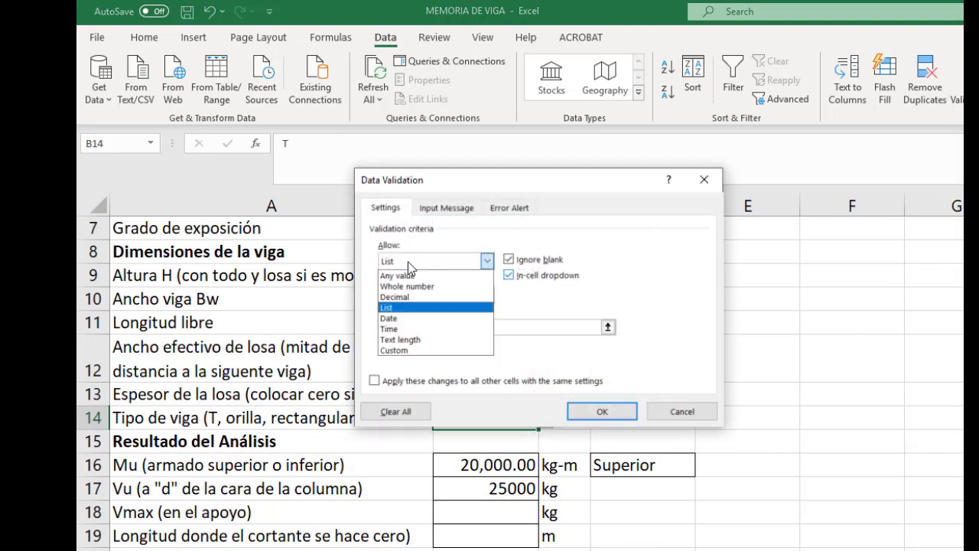
pyautogui.click(399, 309)
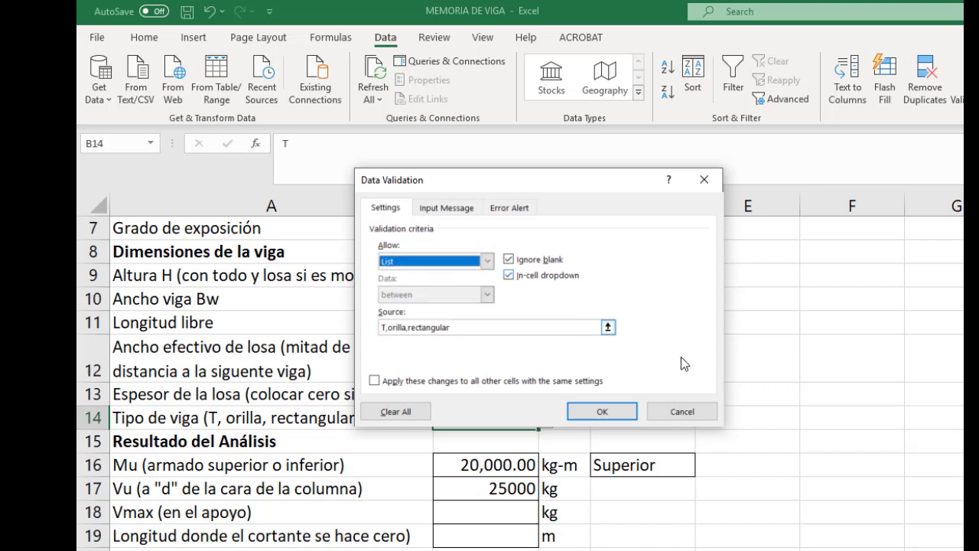
pyautogui.click(608, 327)
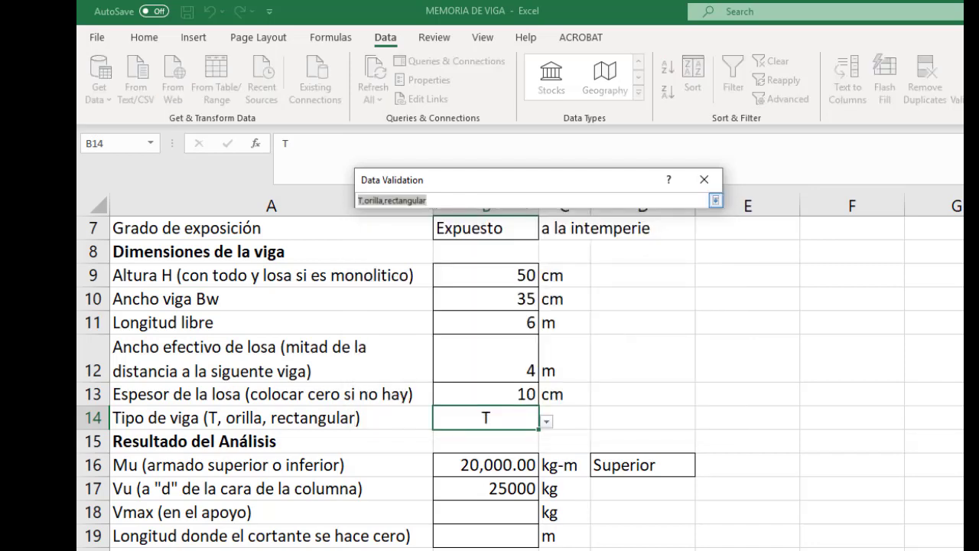
pyautogui.hscroll(1, 520, 367)
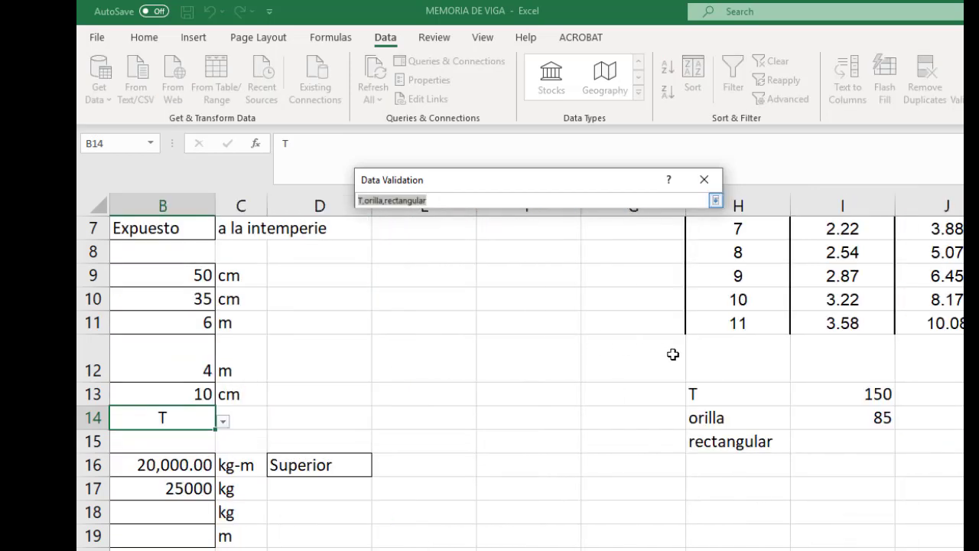
pyautogui.moveTo(738, 394); pyautogui.dragTo(727, 442)
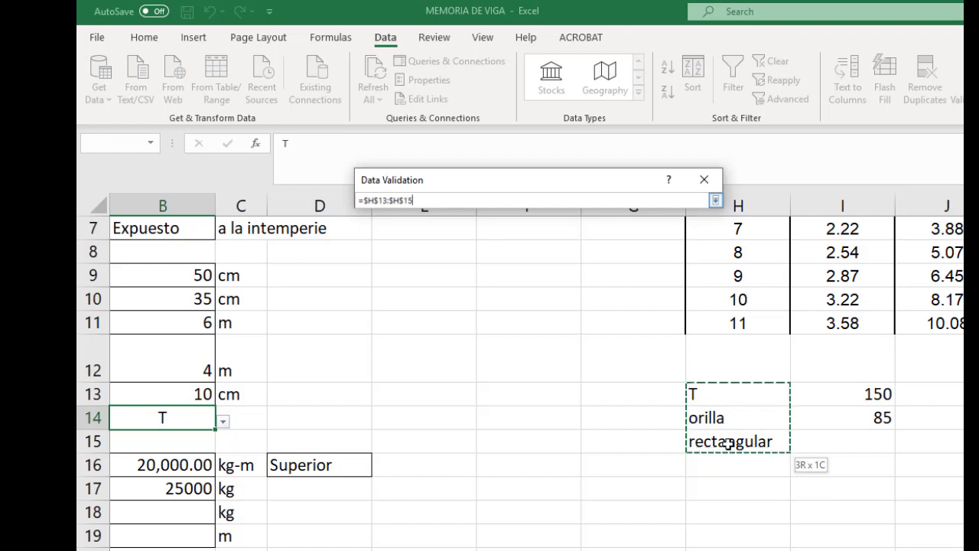
pyautogui.click(717, 200)
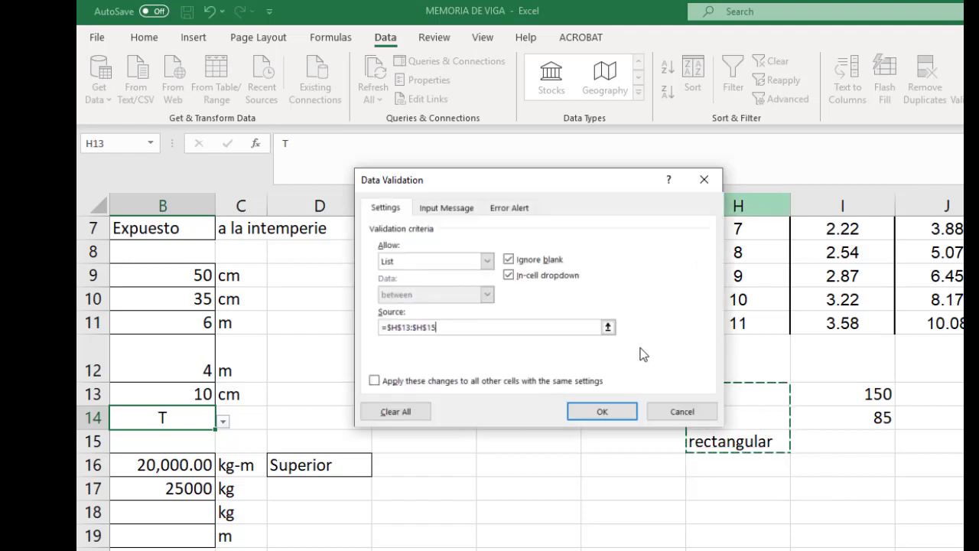
pyautogui.click(574, 411)
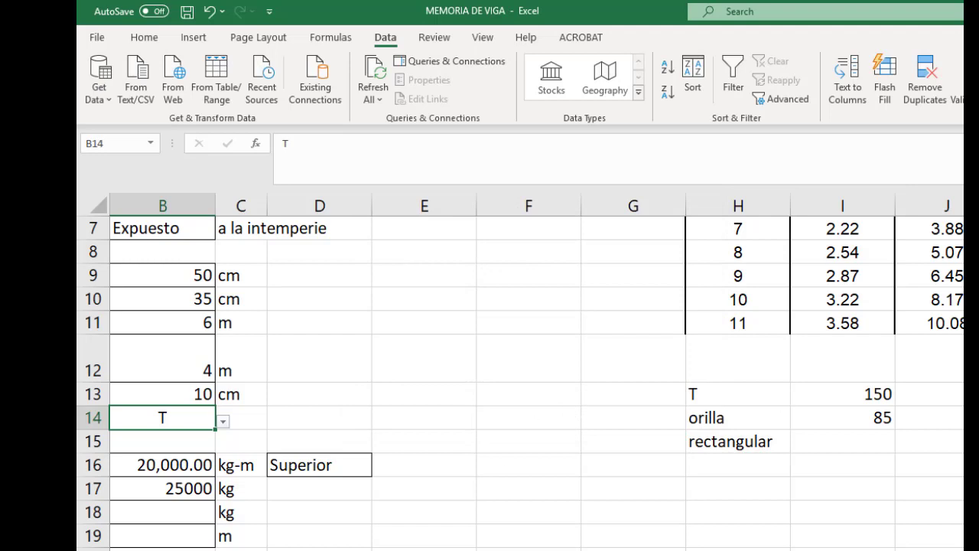
pyautogui.hscroll(-1, 537, 383)
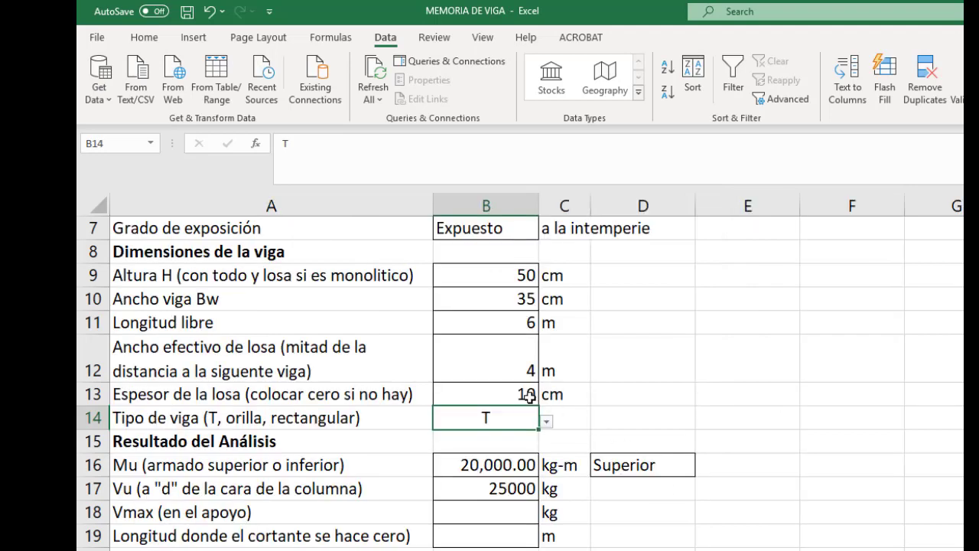
pyautogui.click(546, 421)
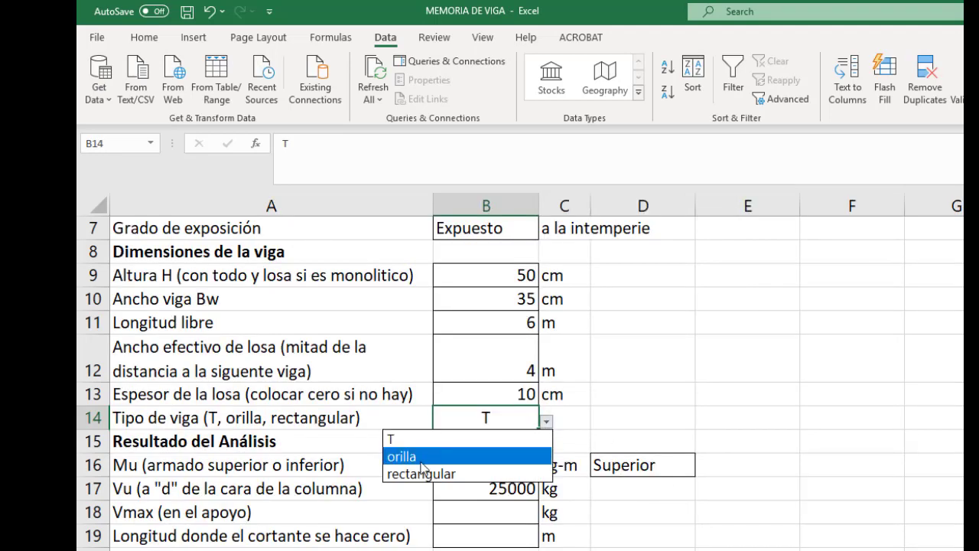
pyautogui.press('Escape')
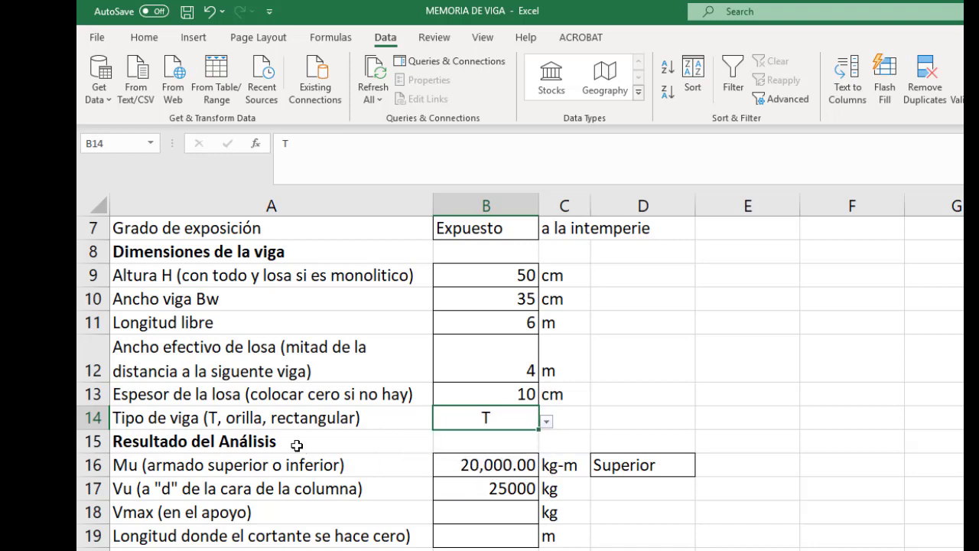
# Reword the moment label in A16 to "Mu (especificar armado superior o inferior)".
pyautogui.scroll(-2, 297, 446)
pyautogui.click(288, 281)
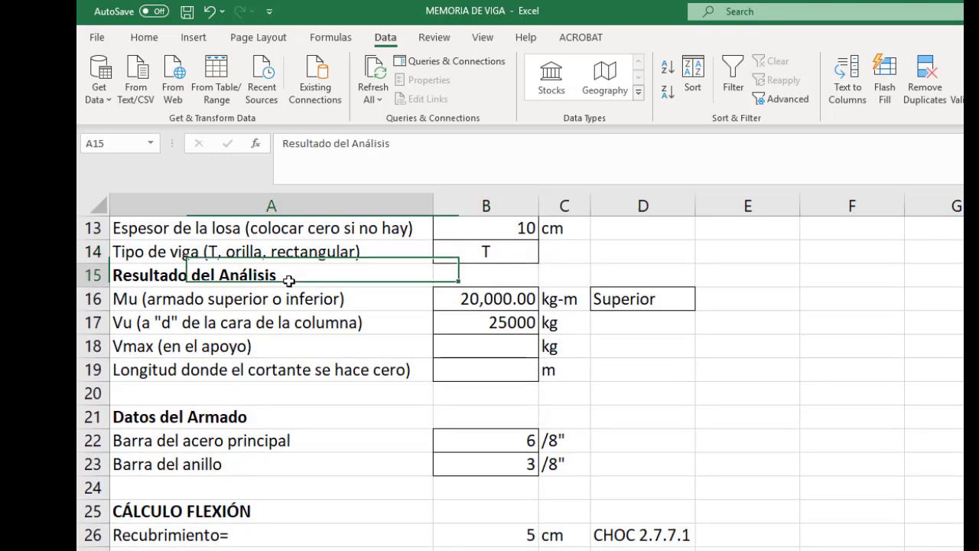
pyautogui.click(170, 299)
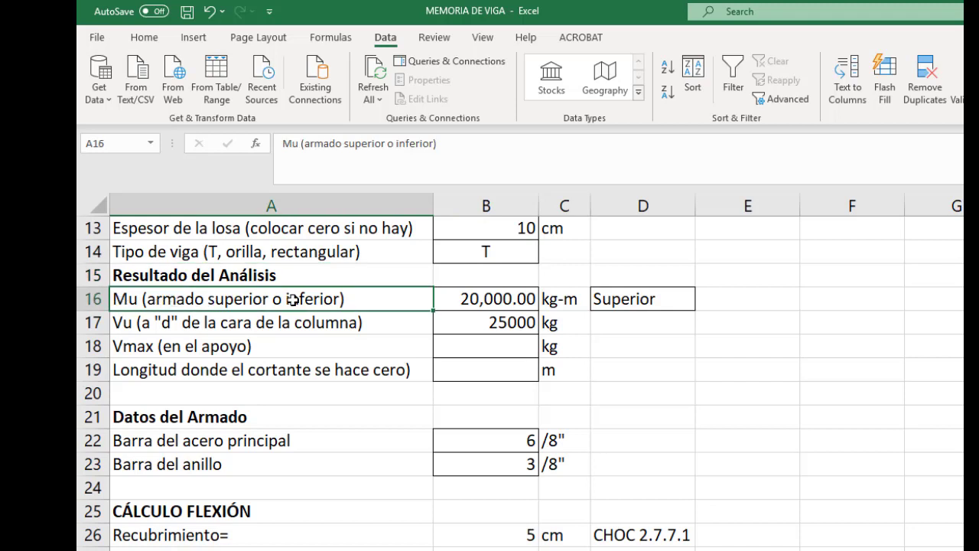
pyautogui.doubleClick(145, 299)
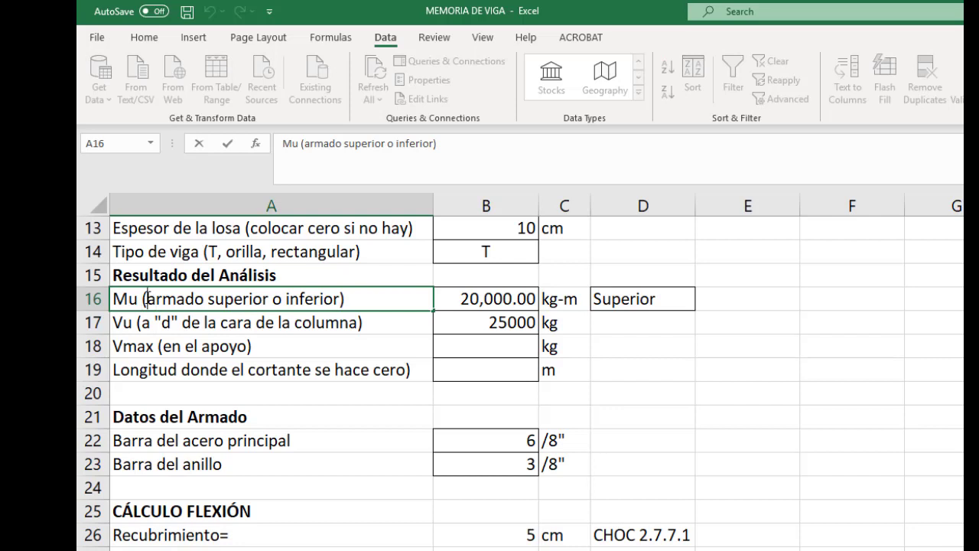
pyautogui.write('especi')
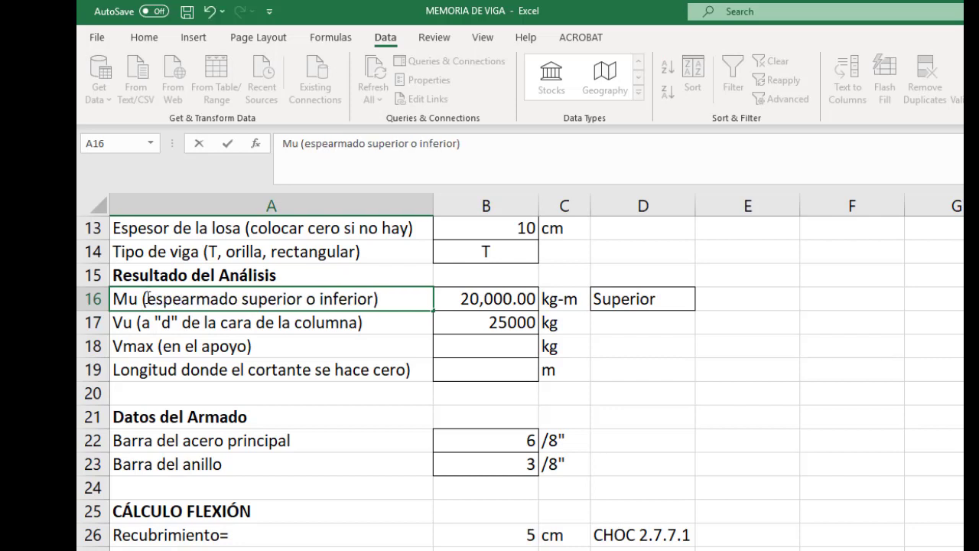
pyautogui.write('ficar')
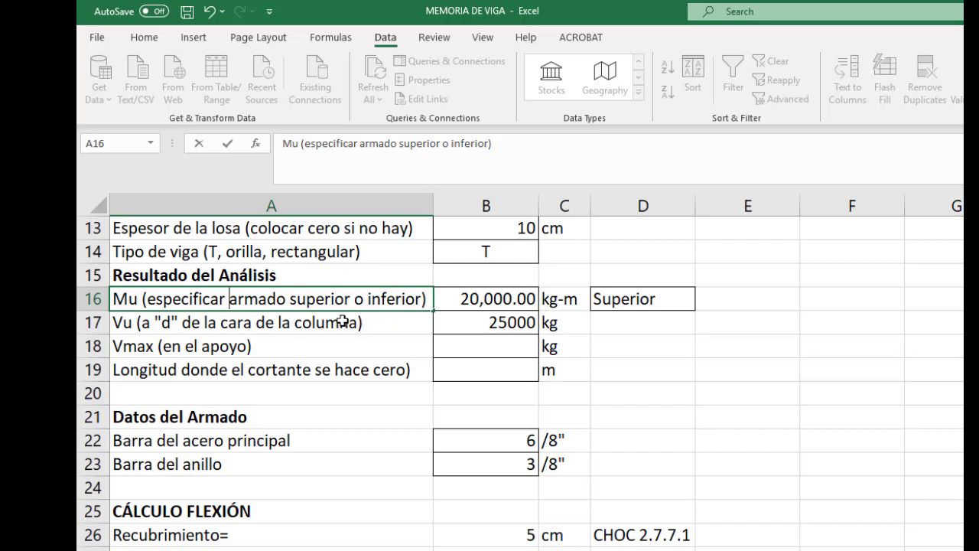
pyautogui.press('Return')
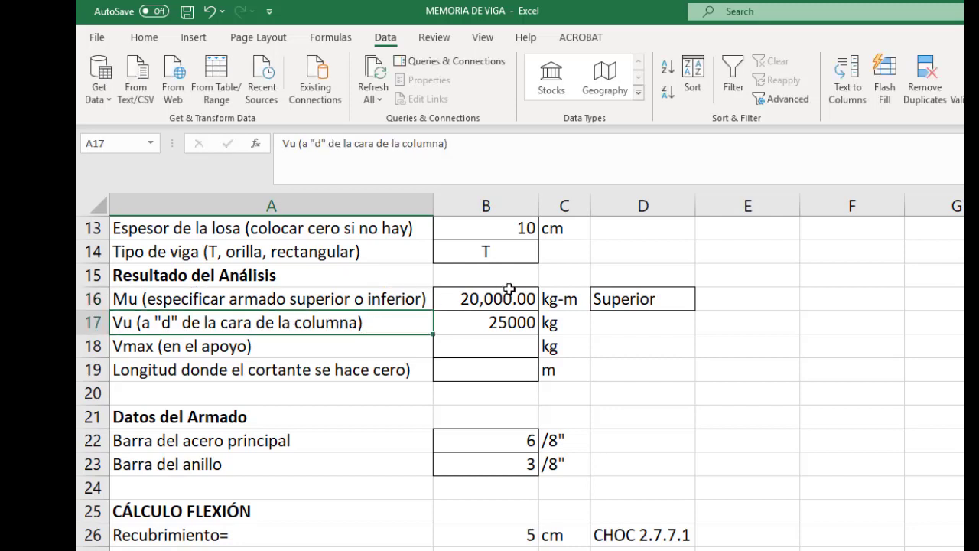
# Switch the moment's reinforcement position in D16 to Inferior and back to Superior.
pyautogui.click(518, 296)
pyautogui.click(623, 300)
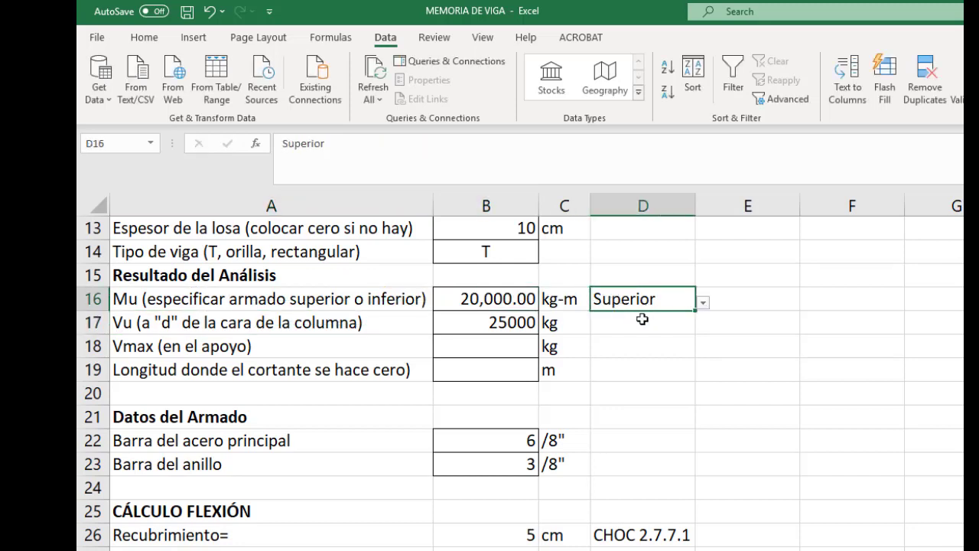
pyautogui.click(703, 302)
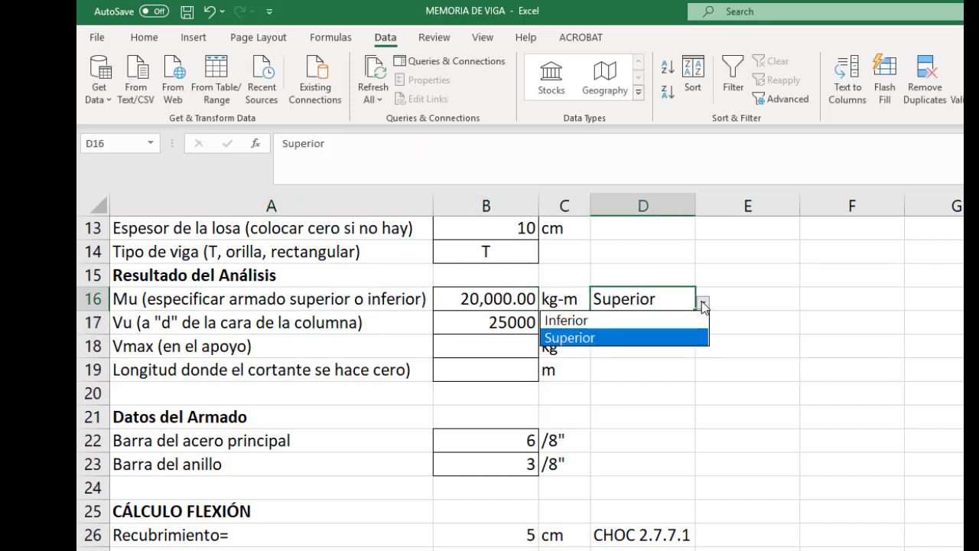
pyautogui.click(589, 321)
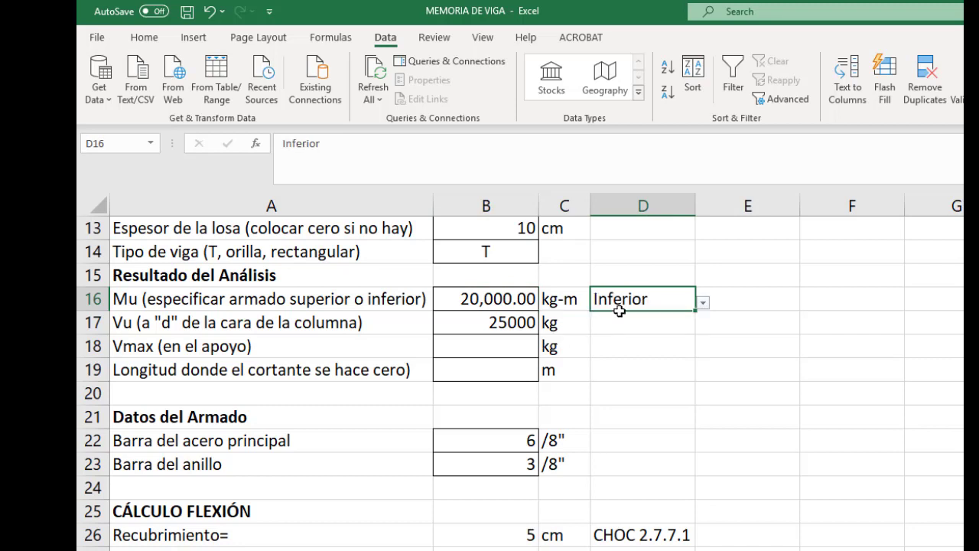
pyautogui.click(704, 304)
pyautogui.click(663, 338)
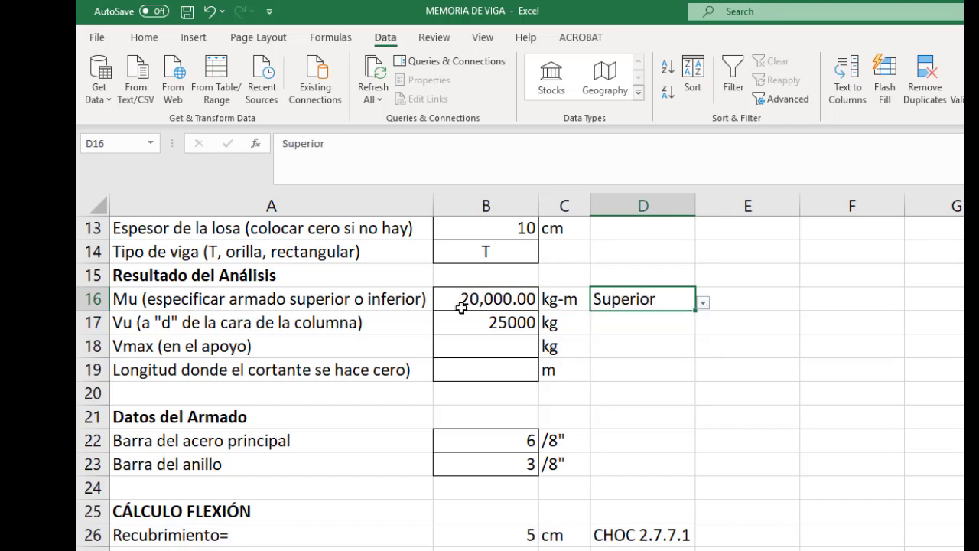
# Examine the analysis inputs for Vu, Vmax at the support and the length where the shear becomes zero.
pyautogui.click(155, 324)
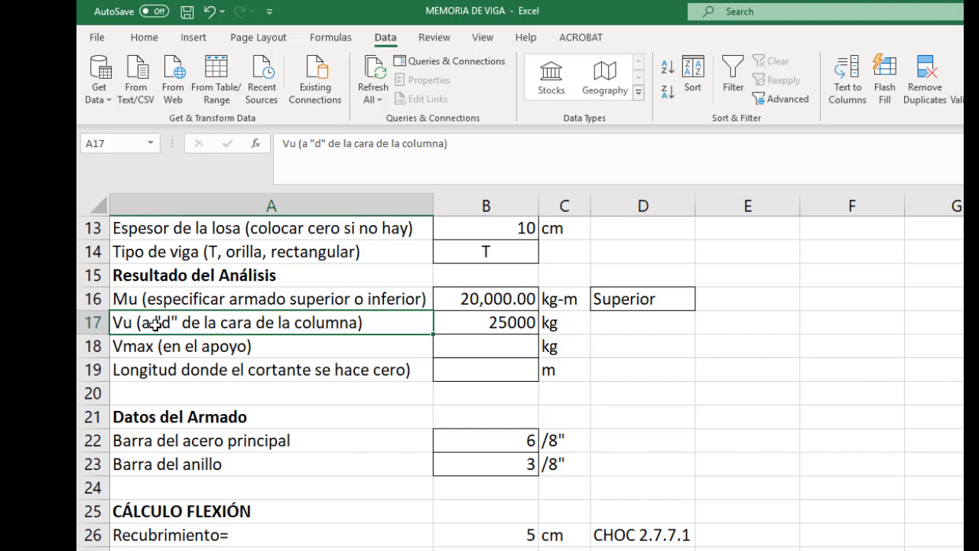
pyautogui.click(476, 323)
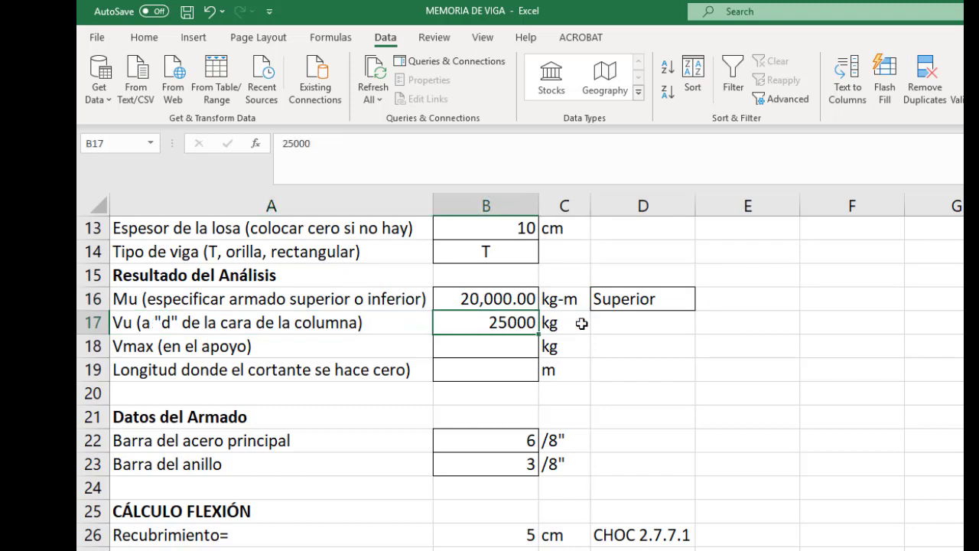
pyautogui.click(181, 349)
pyautogui.click(476, 344)
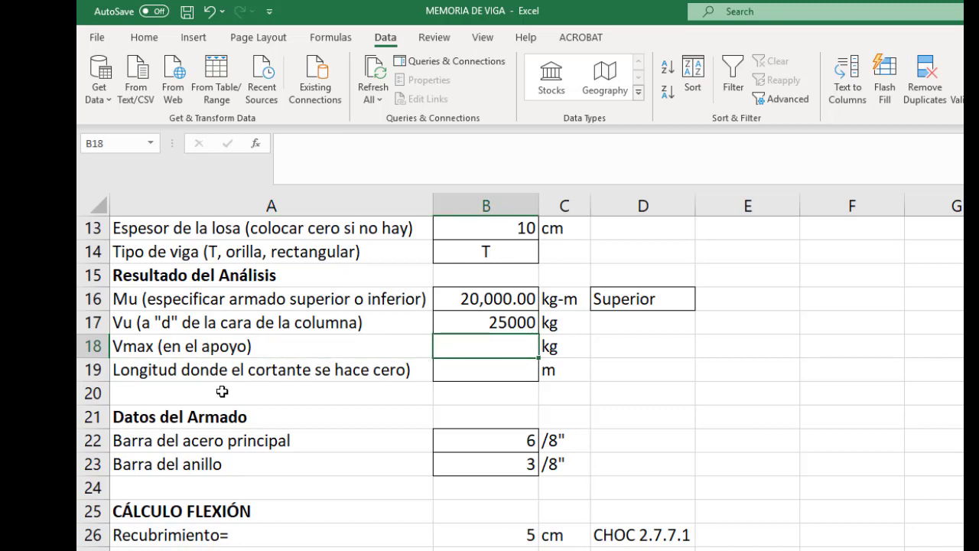
pyautogui.click(193, 369)
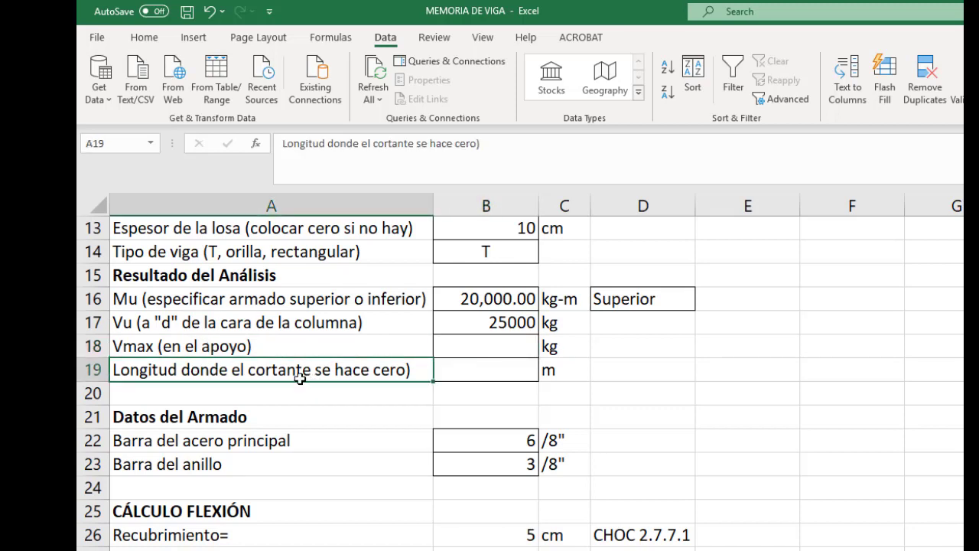
pyautogui.click(481, 375)
pyautogui.click(547, 373)
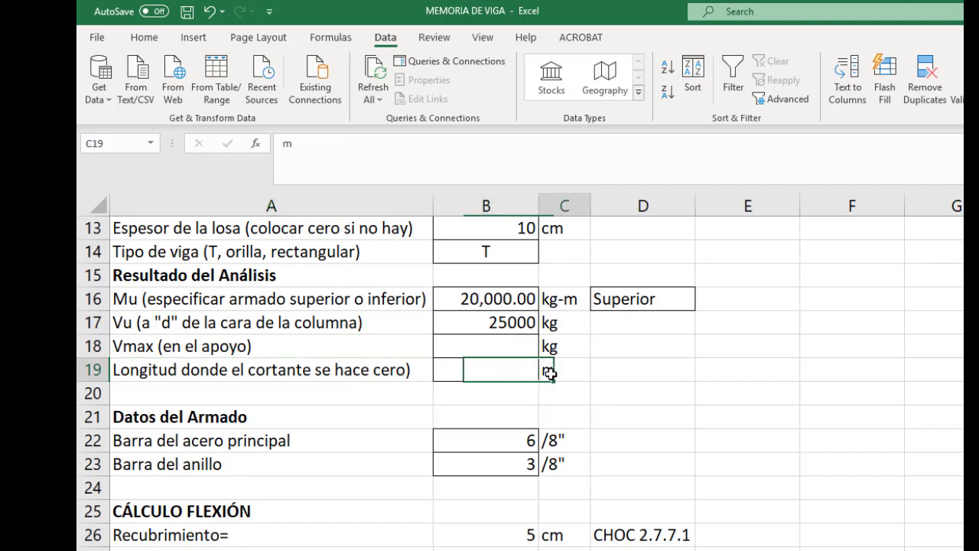
pyautogui.click(494, 374)
pyautogui.click(489, 345)
pyautogui.click(480, 375)
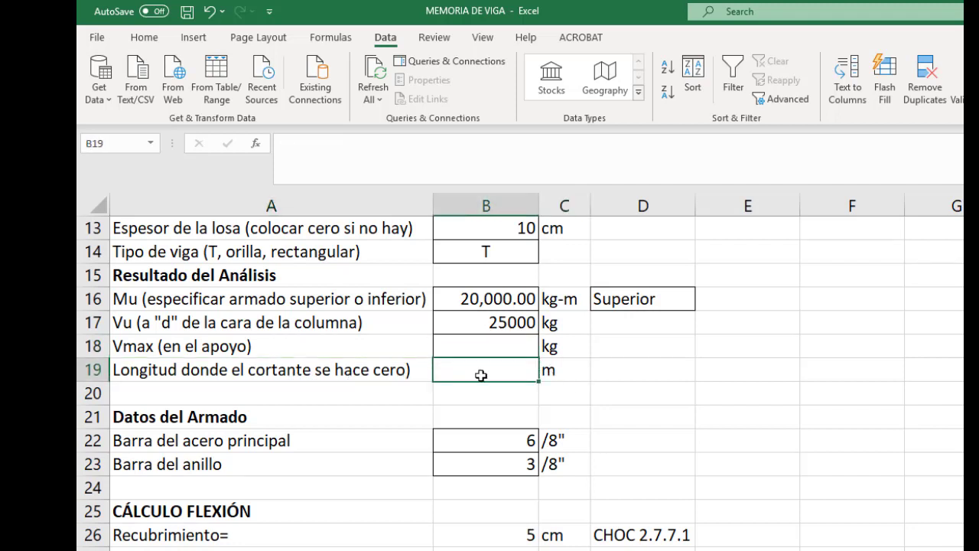
# Check the bar size options in the dropdown of the main steel bar cell B22 under Datos del Armado.
pyautogui.scroll(-1, 360, 380)
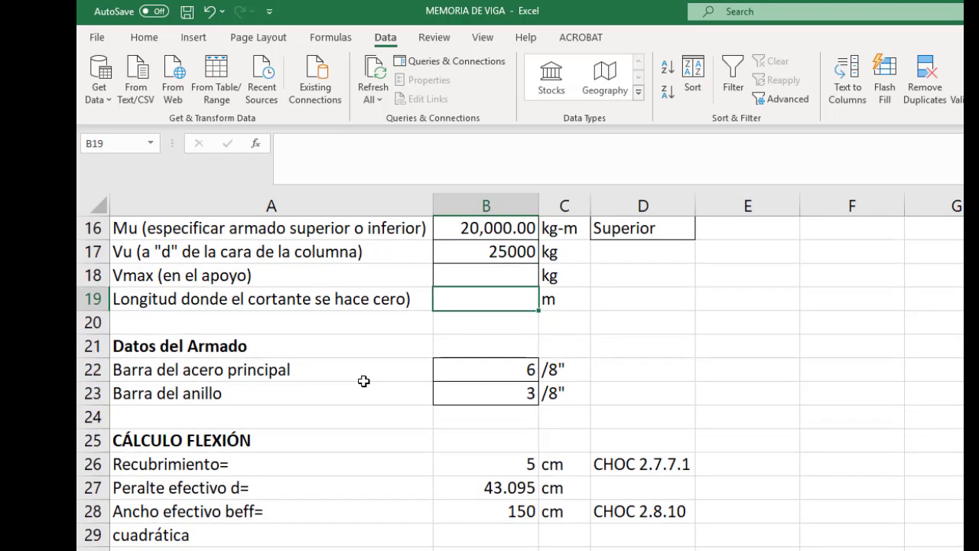
pyautogui.scroll(-2, 419, 305)
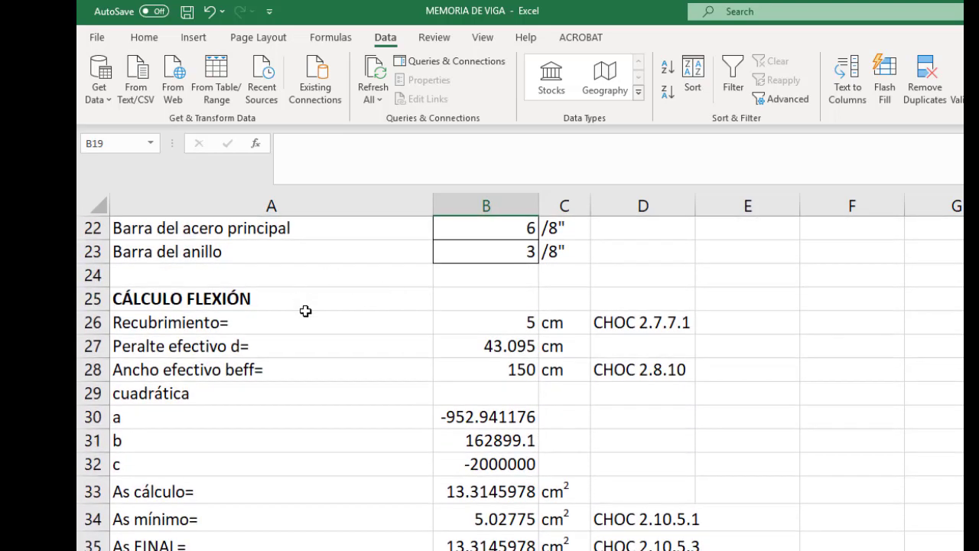
pyautogui.scroll(1, 309, 312)
pyautogui.click(234, 277)
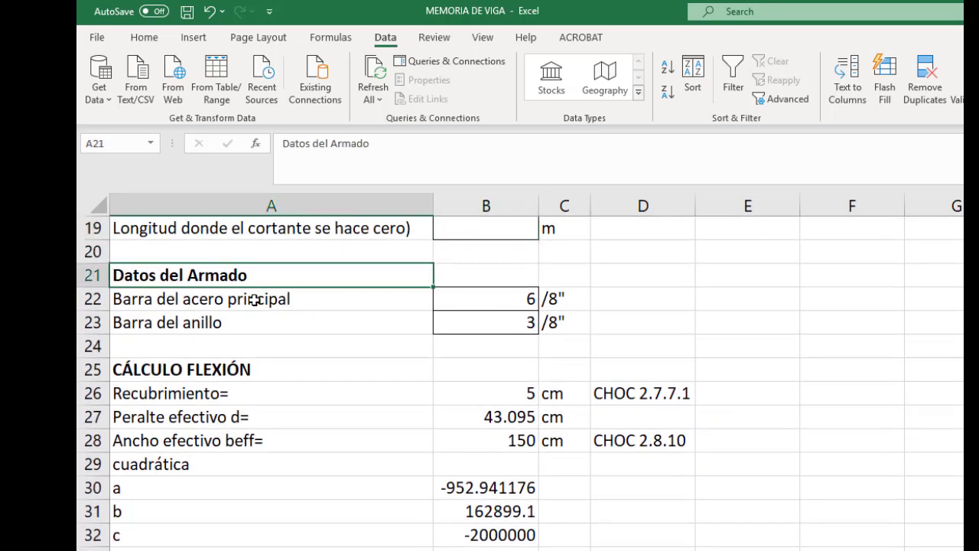
pyautogui.click(485, 302)
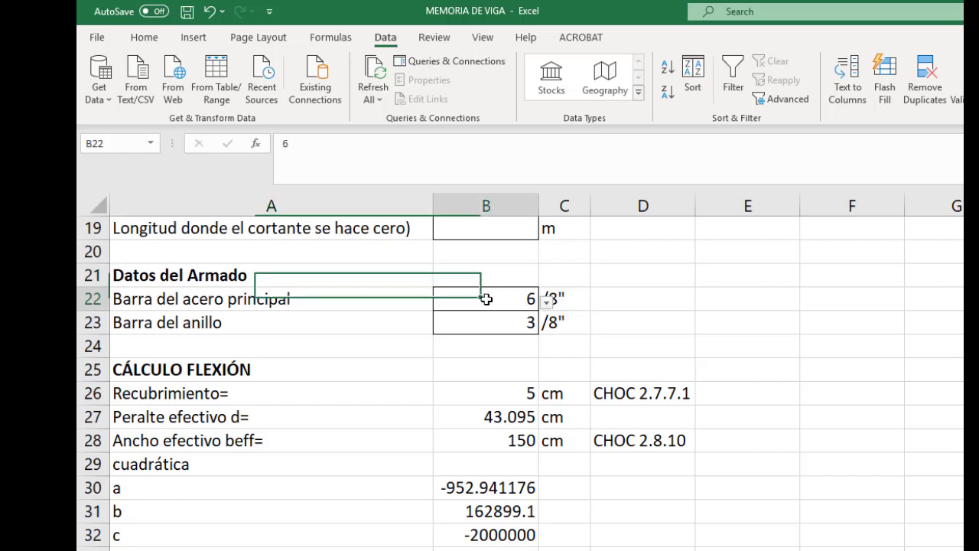
pyautogui.click(547, 303)
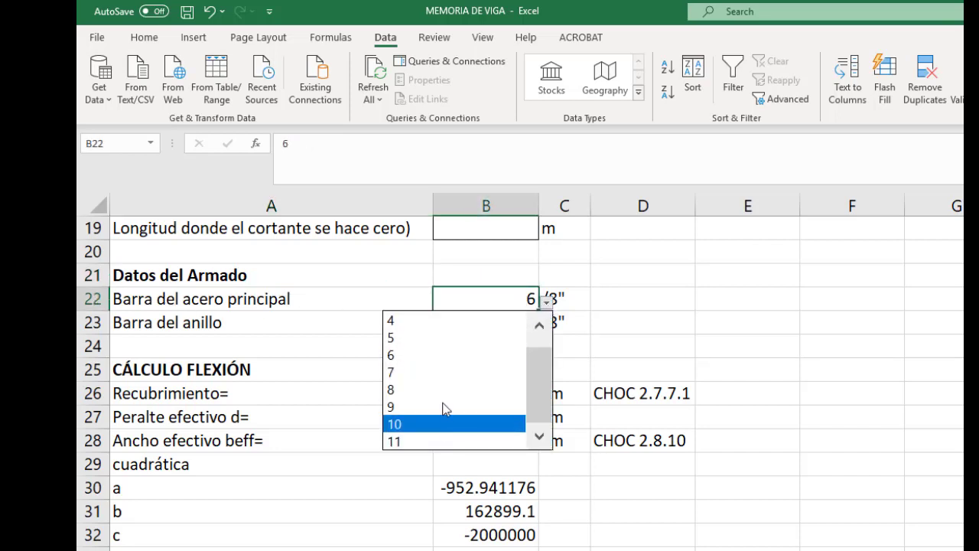
pyautogui.click(524, 293)
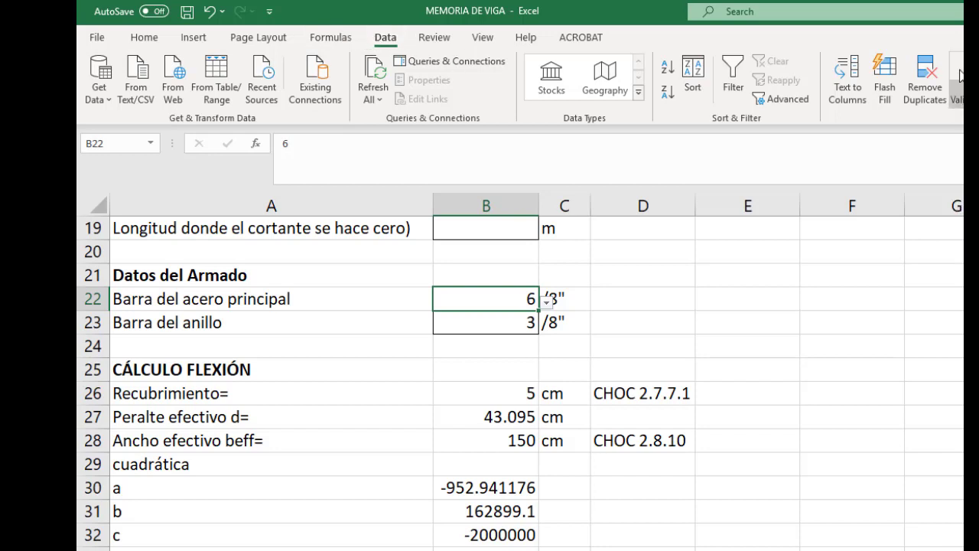
# Inspect the list validation source of the main steel bar cell B22 and accept its settings as they are.
pyautogui.moveTo(953, 11); pyautogui.dragTo(601, 95)
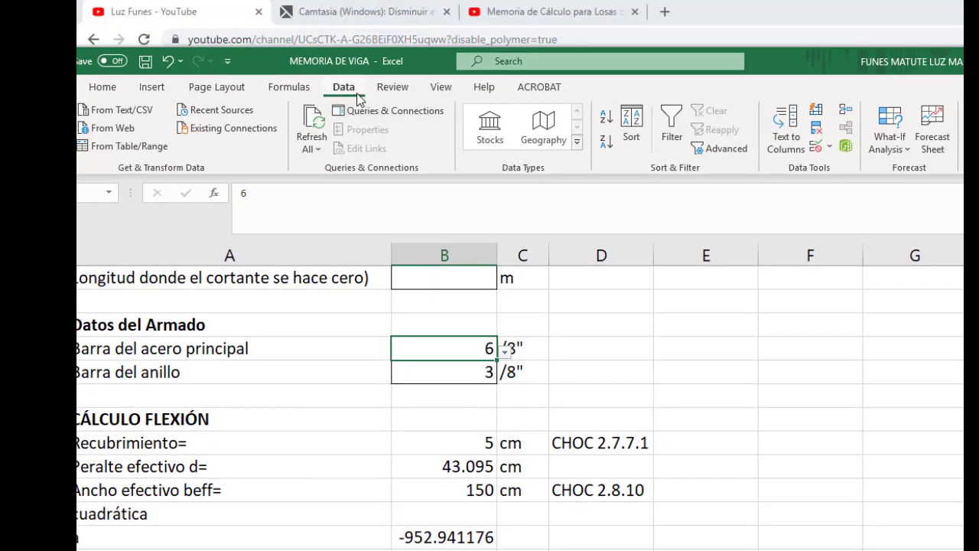
pyautogui.click(815, 147)
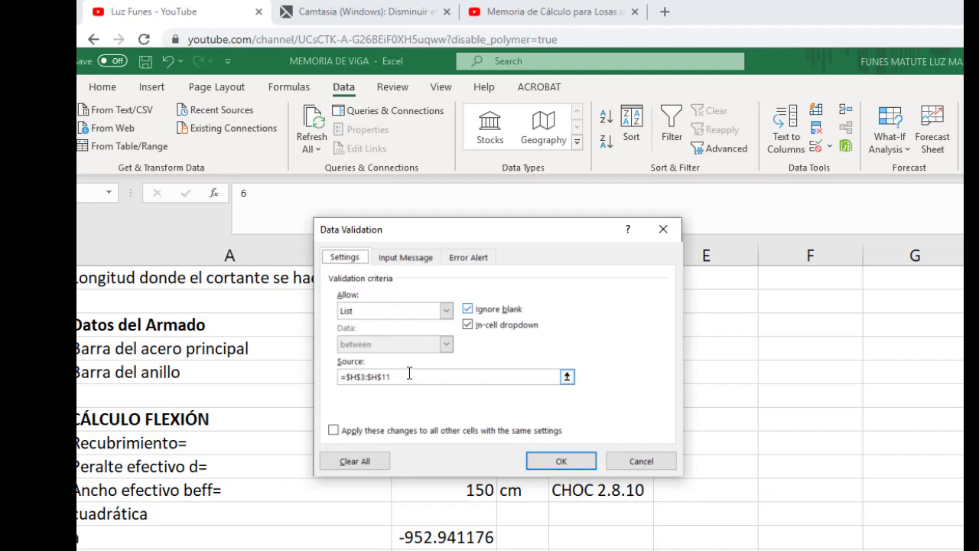
pyautogui.click(584, 464)
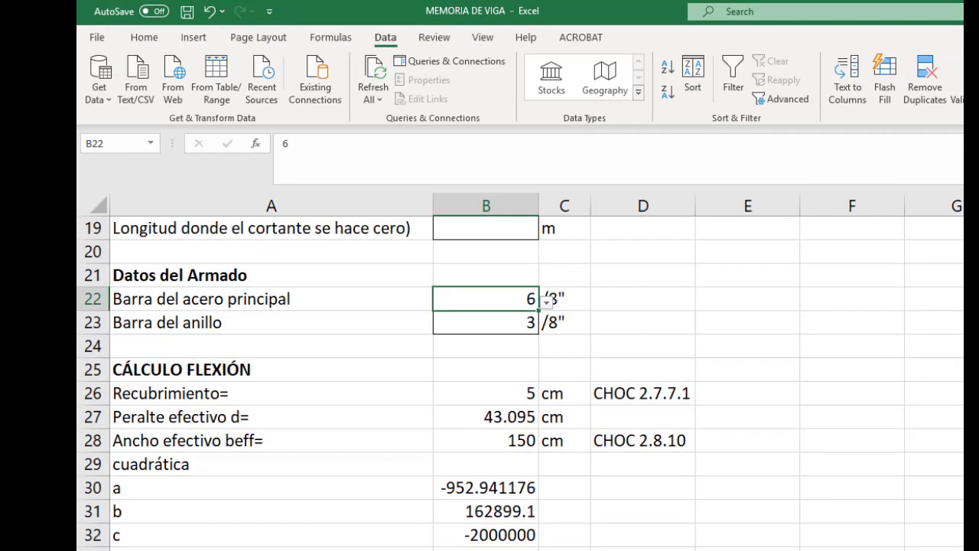
# Examine the bar table in H3:J11, including its bar number, diameter and area columns.
pyautogui.hscroll(1, 520, 382)
pyautogui.scroll(6, 520, 382)
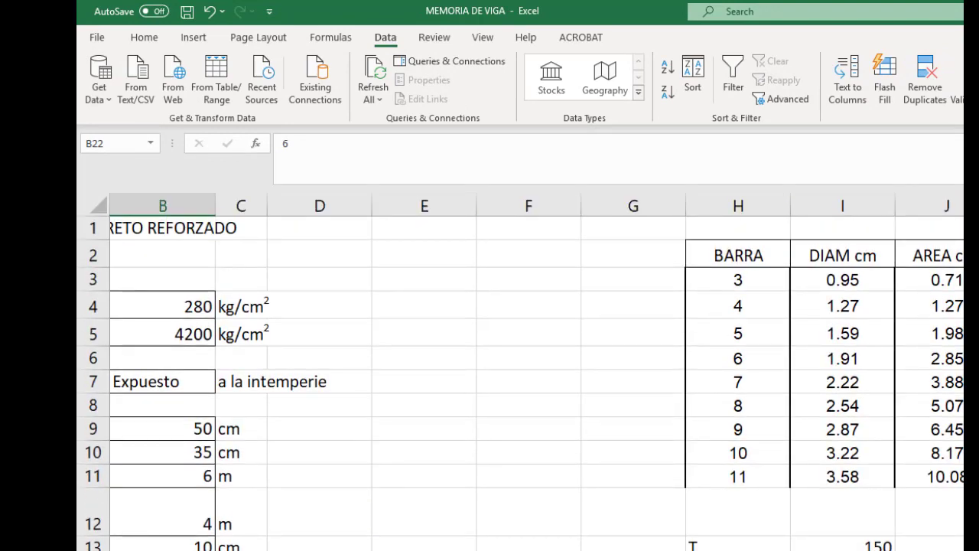
pyautogui.hscroll(4, 535, 367)
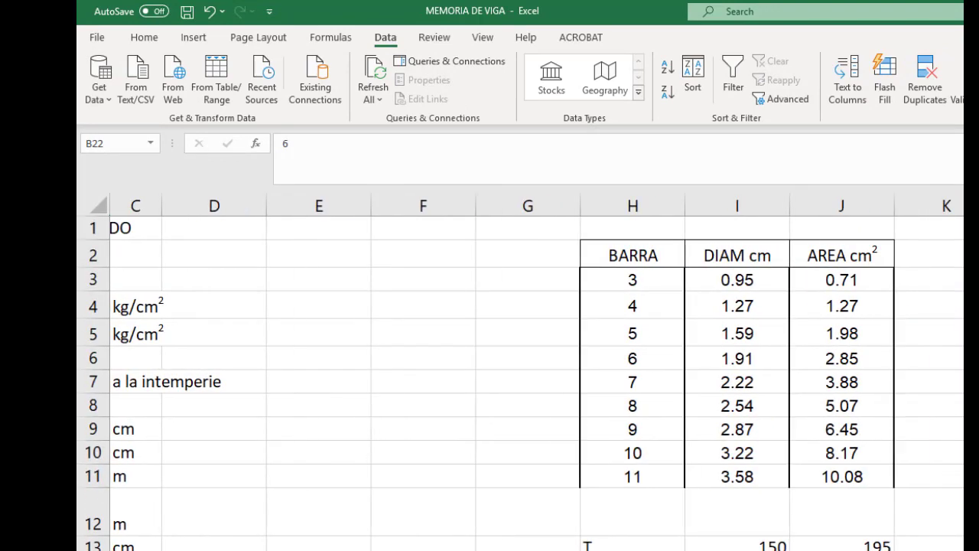
pyautogui.click(376, 279)
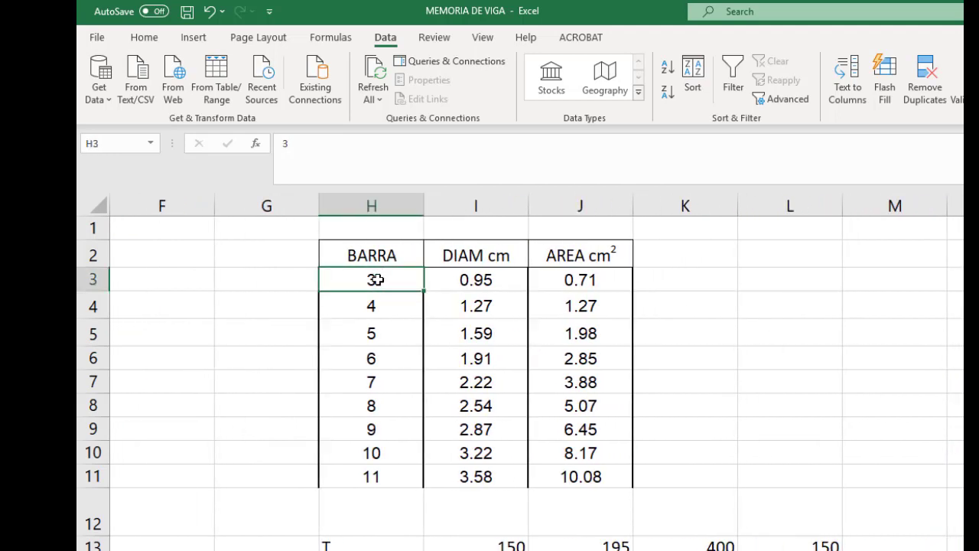
pyautogui.click(466, 280)
pyautogui.click(576, 280)
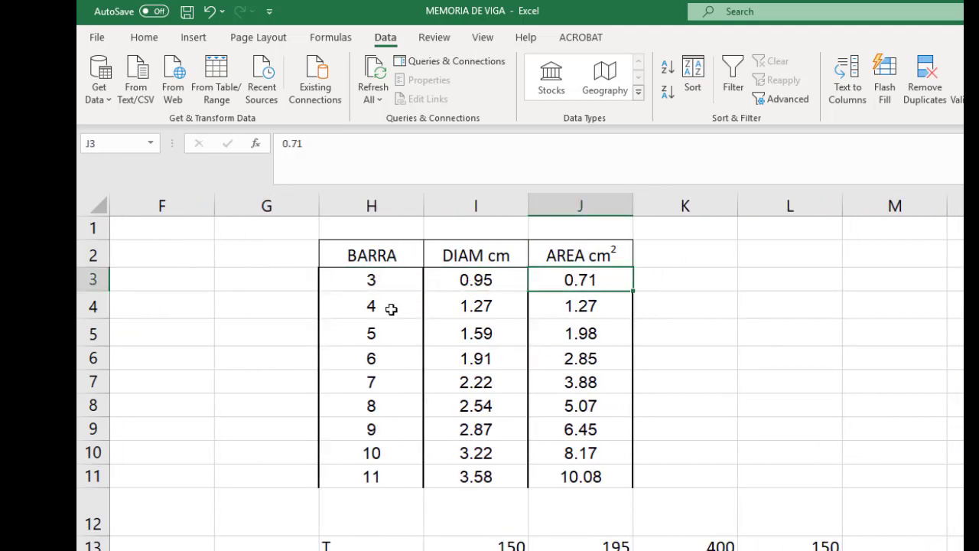
pyautogui.moveTo(376, 281); pyautogui.dragTo(586, 474)
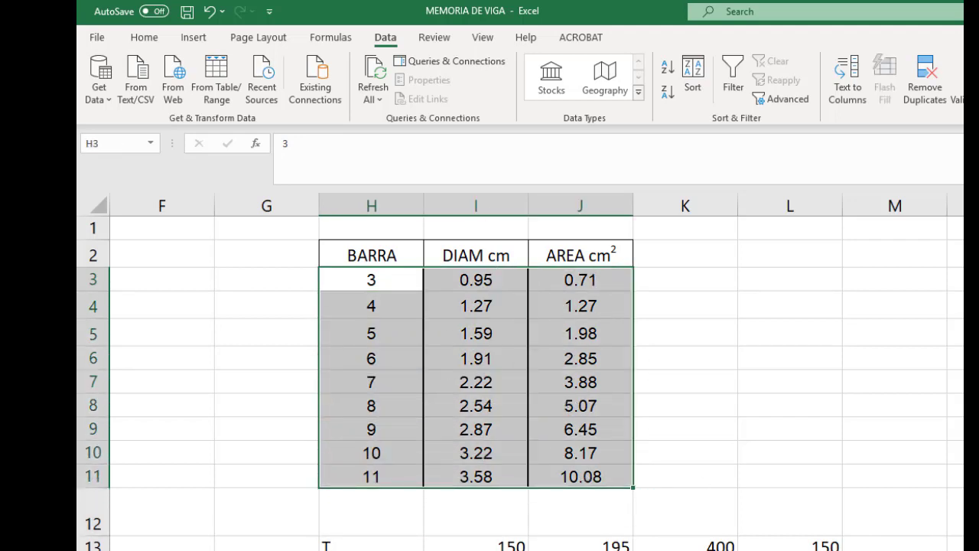
# Choose 6 from the dropdown as the main steel bar in B22.
pyautogui.hscroll(-5, 536, 372)
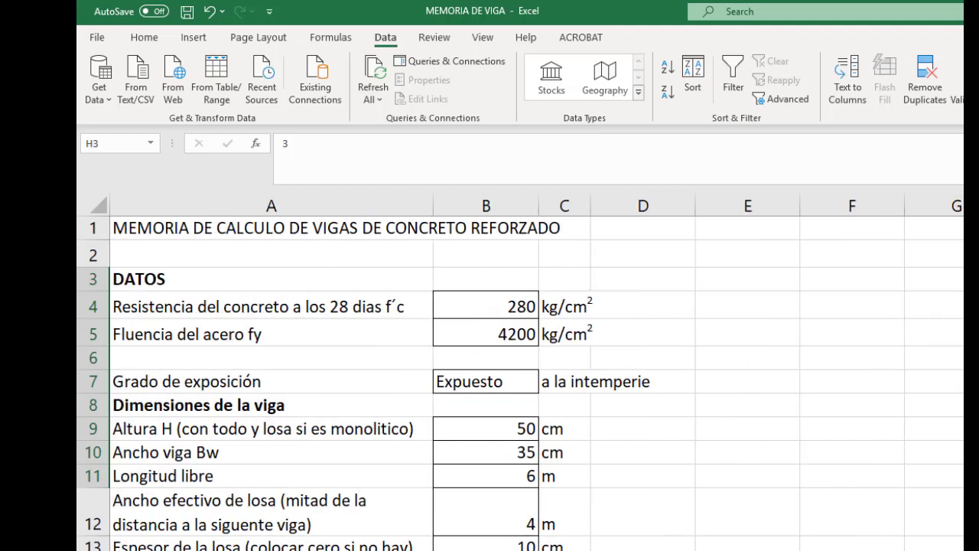
pyautogui.scroll(-1, 478, 480)
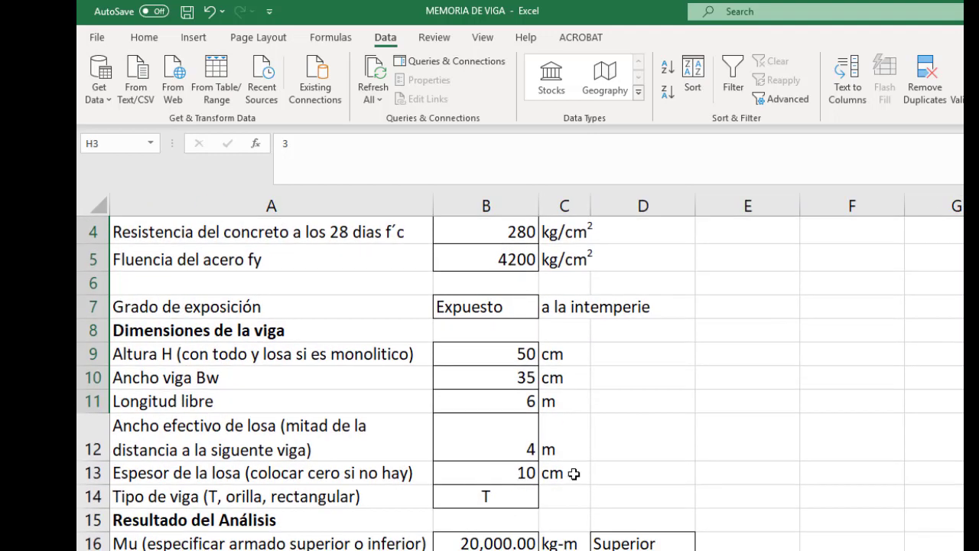
pyautogui.scroll(-3, 566, 470)
pyautogui.click(520, 452)
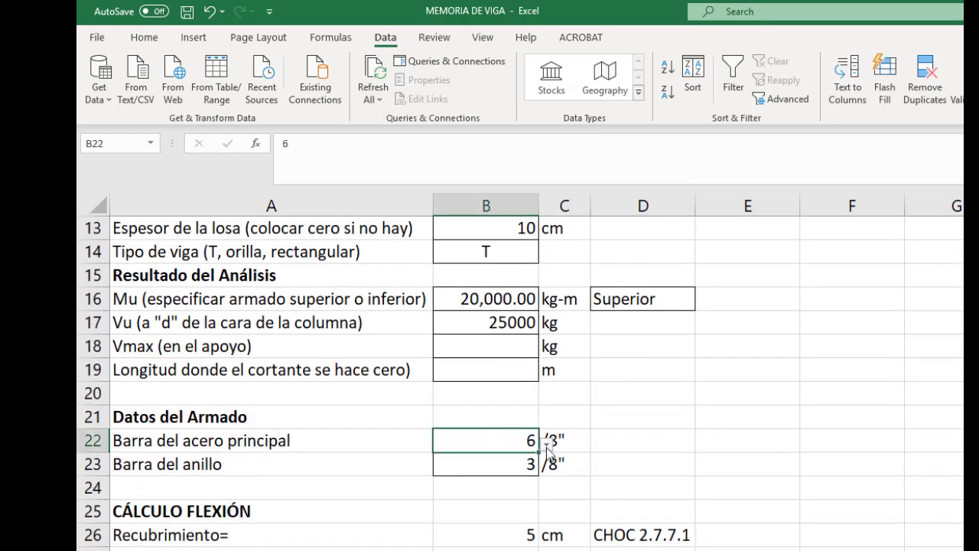
pyautogui.click(547, 443)
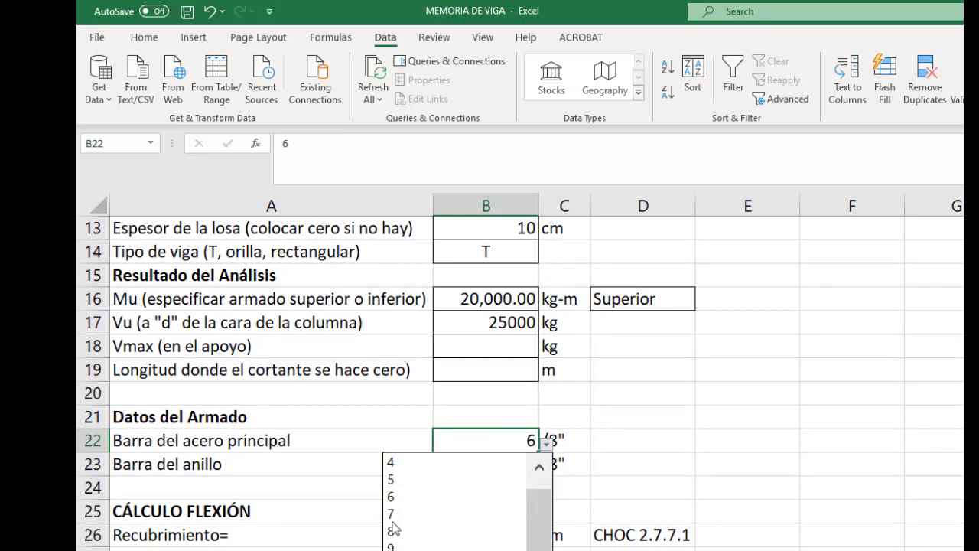
pyautogui.scroll(1, 431, 474)
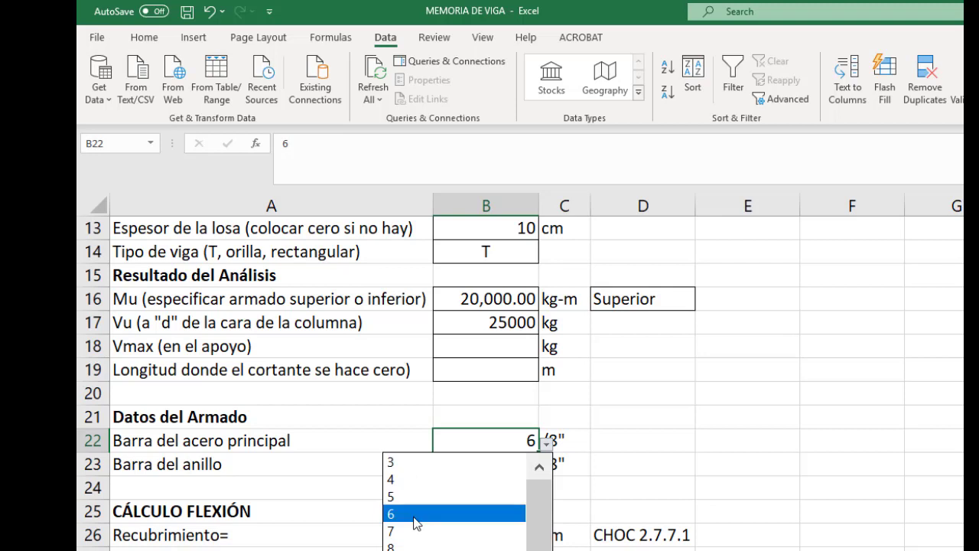
pyautogui.click(489, 512)
# Choose 3 from the dropdown as the ring bar size in B23.
pyautogui.click(497, 465)
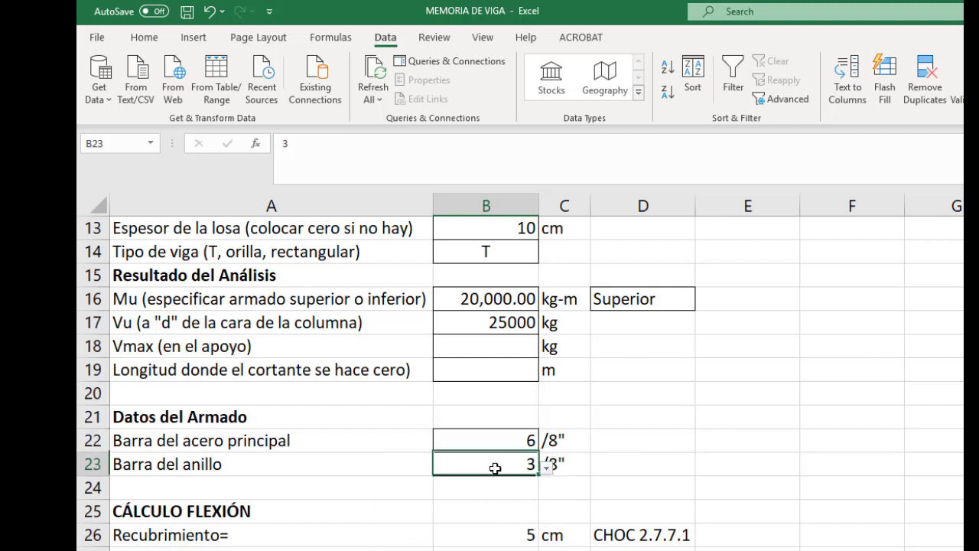
pyautogui.click(548, 467)
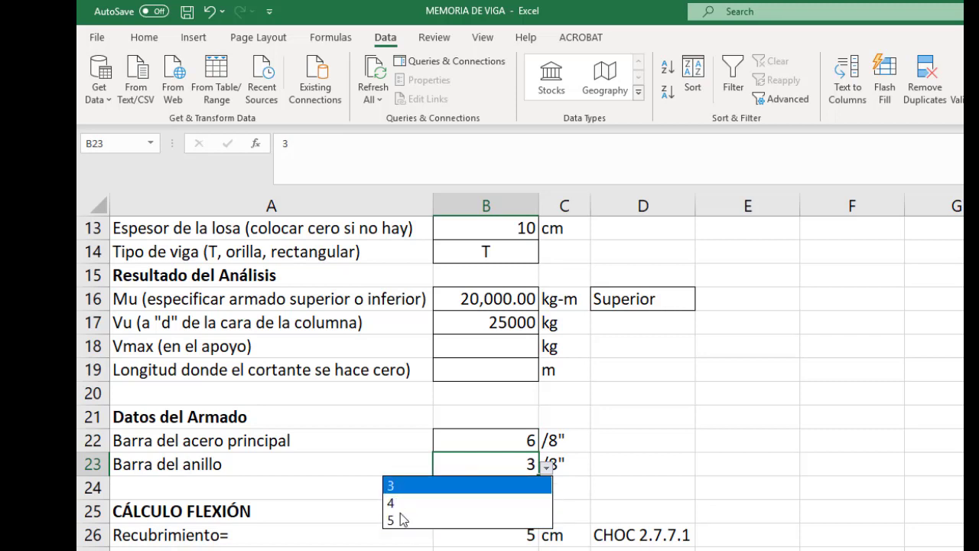
pyautogui.click(447, 485)
# Inspect how the /8" unit text in C22 is entered, including its leading apostrophe, without changing it.
pyautogui.click(570, 438)
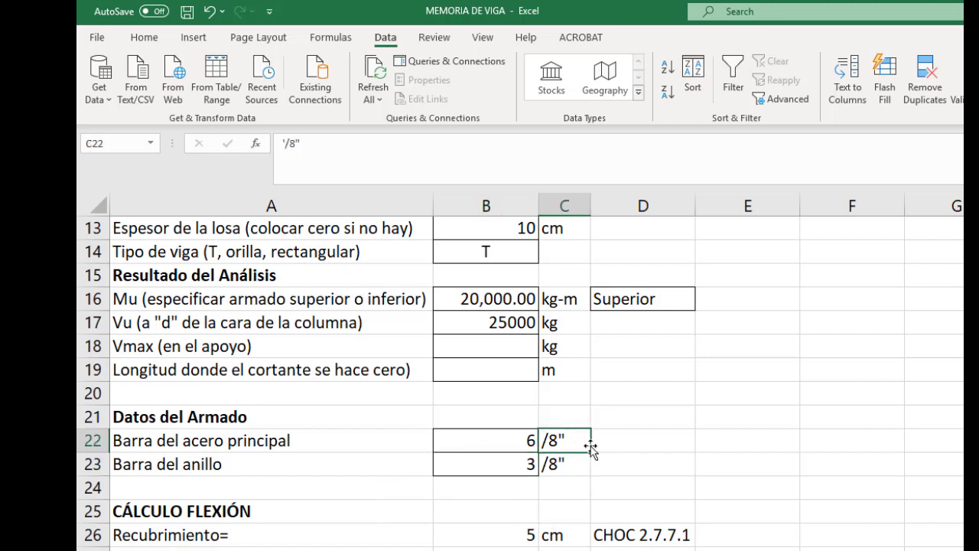
pyautogui.doubleClick(554, 438)
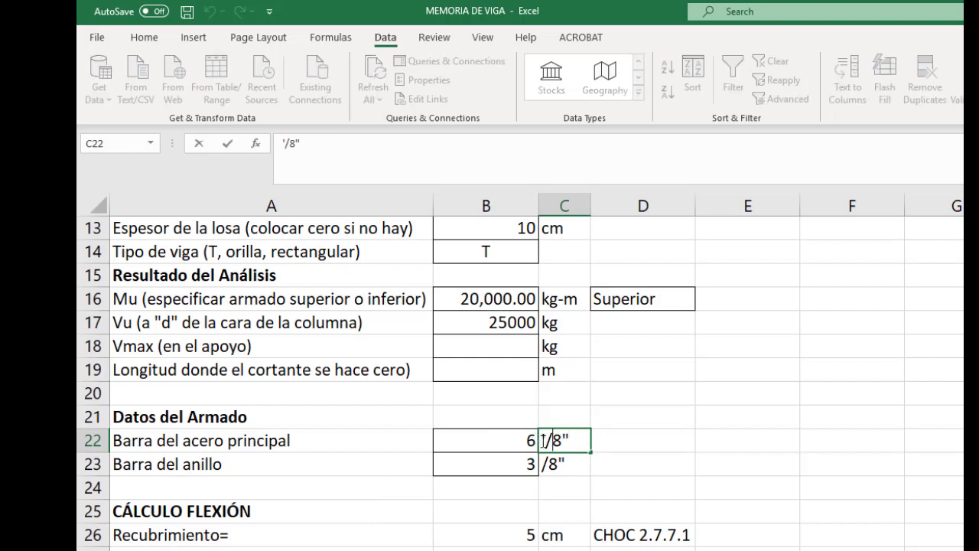
pyautogui.moveTo(542, 442); pyautogui.dragTo(573, 450)
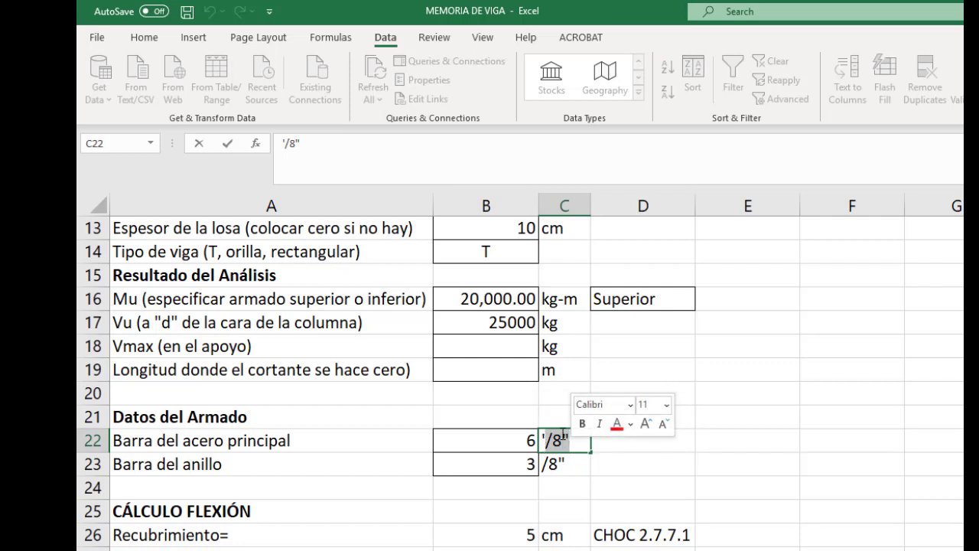
pyautogui.press('Escape')
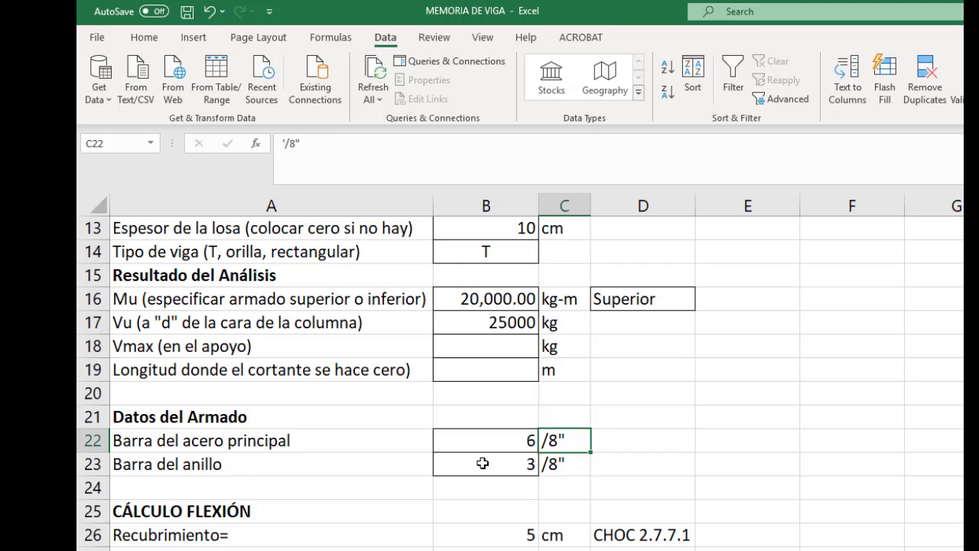
# Open the Recubrimiento formula in B26 under CÁLCULO FLEXIÓN and trace its B7 reference to the exposure grade cell.
pyautogui.scroll(-3, 483, 462)
pyautogui.moveTo(293, 305)
pyautogui.mouseDown()
pyautogui.moveTo(306, 325)
pyautogui.moveTo(349, 301)
pyautogui.moveTo(284, 313)
pyautogui.mouseUp()
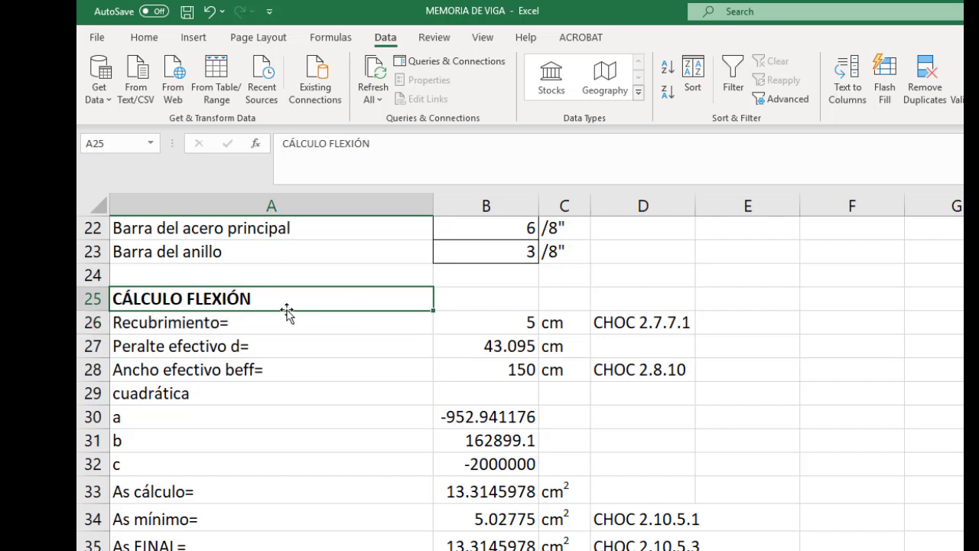
pyautogui.click(224, 328)
pyautogui.click(485, 329)
pyautogui.doubleClick(498, 326)
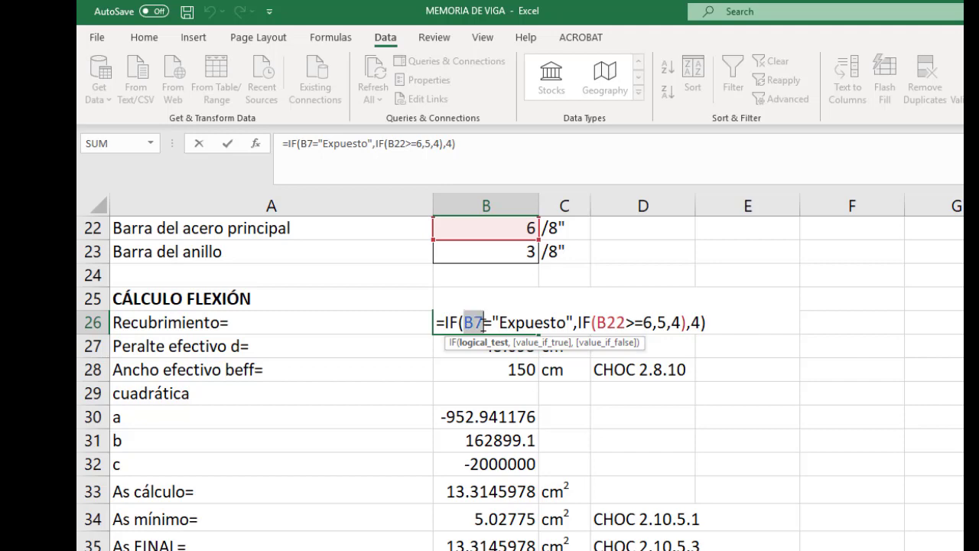
pyautogui.scroll(4, 550, 421)
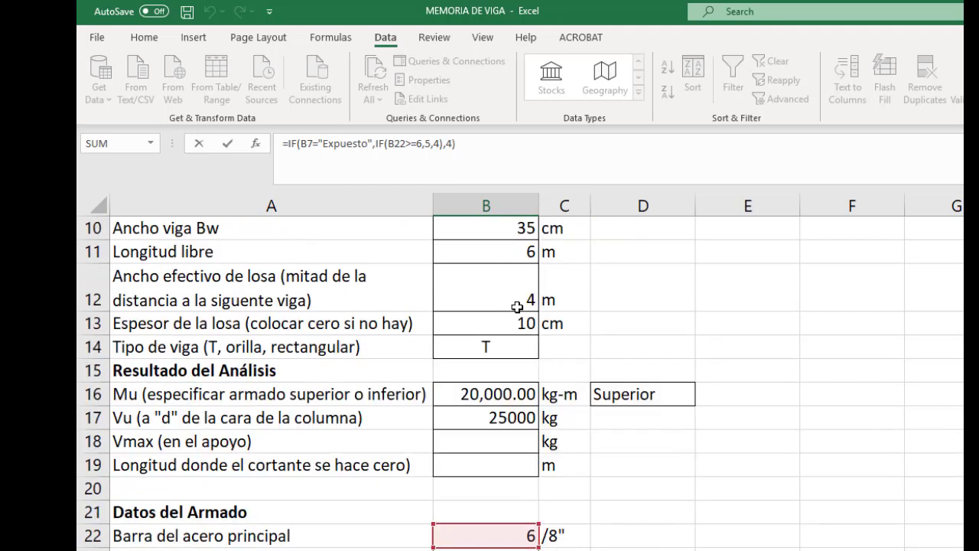
pyautogui.scroll(3, 518, 308)
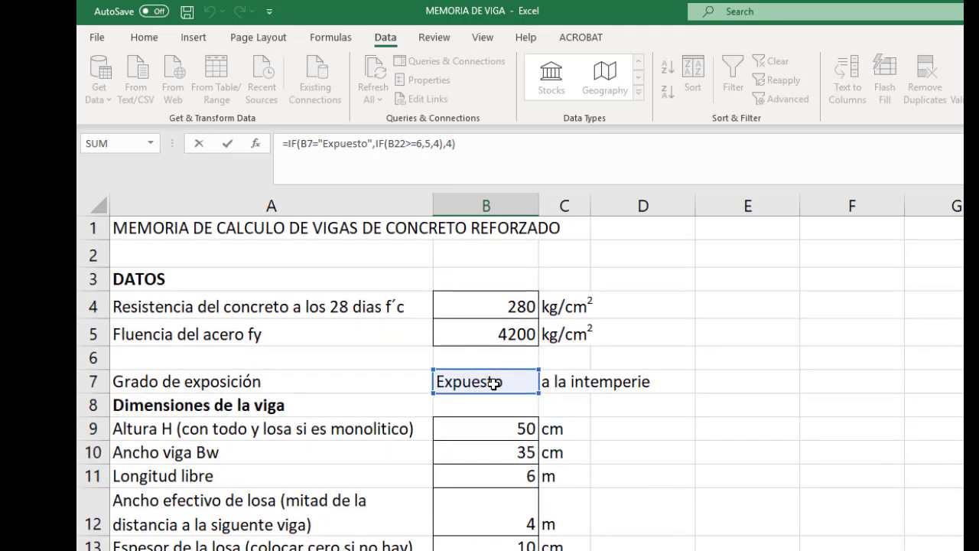
# Compare the "Expuesto" text in the Recubrimiento formula's condition with the exposure grade in B7.
pyautogui.scroll(-4, 498, 383)
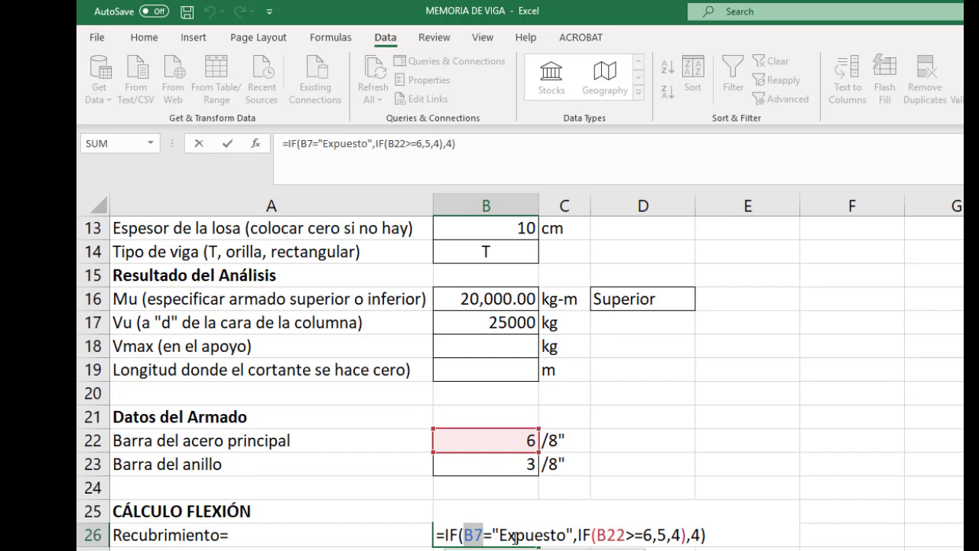
pyautogui.moveTo(502, 535); pyautogui.dragTo(566, 535)
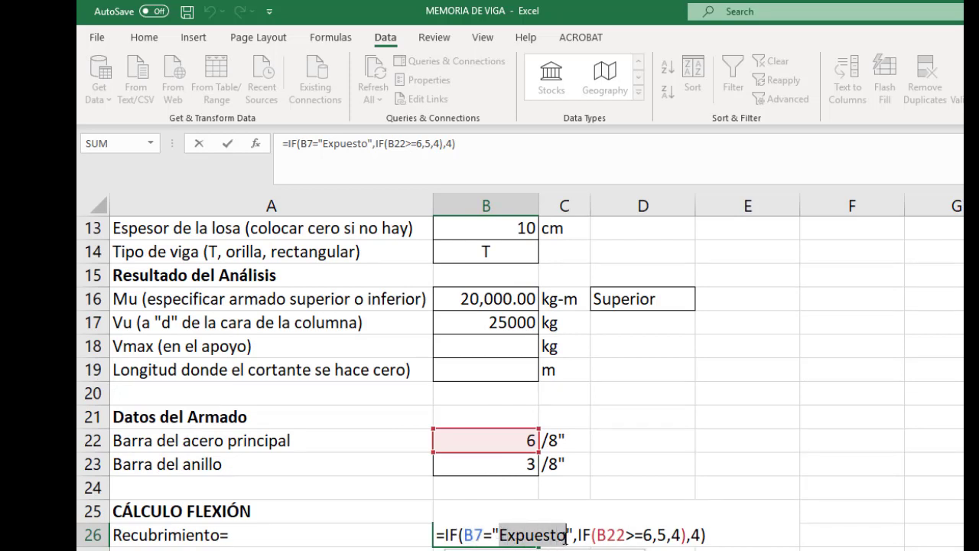
pyautogui.scroll(2, 522, 369)
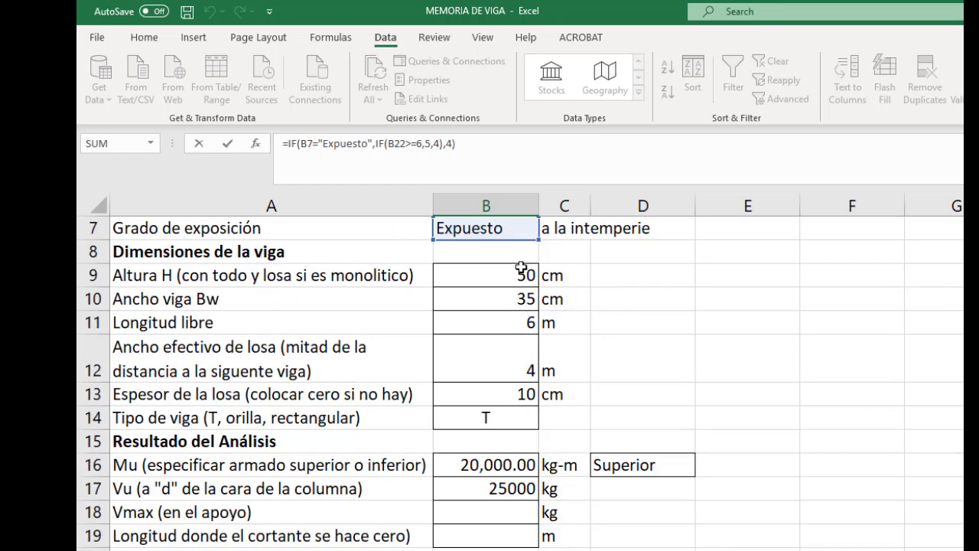
pyautogui.scroll(-2, 535, 382)
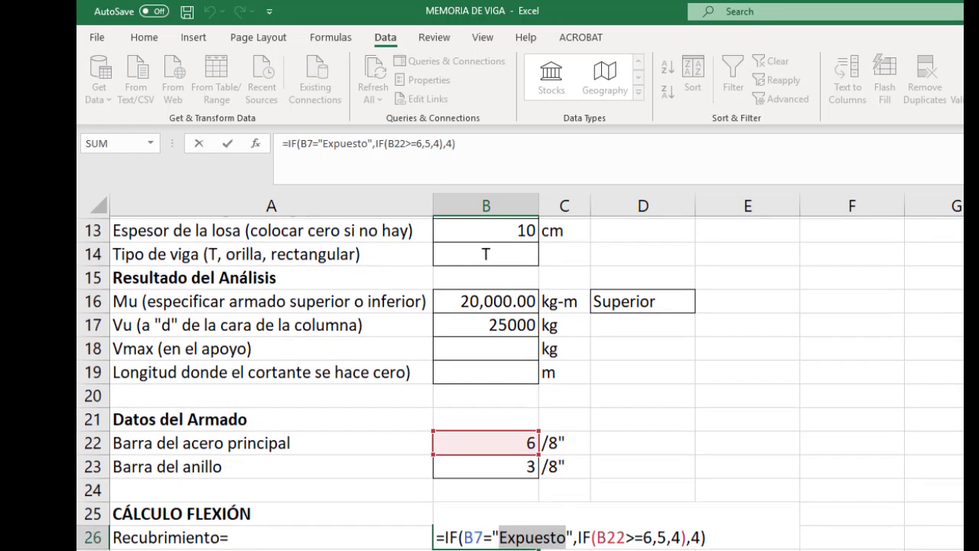
pyautogui.scroll(-1, 593, 540)
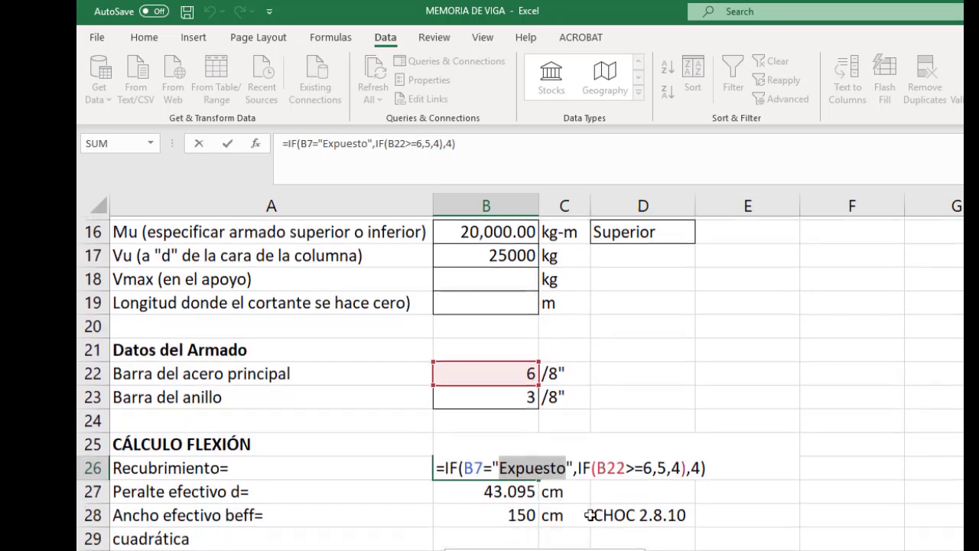
# Examine the nested IF on B22 in the Recubrimiento formula, its 5 and 4 outcomes and the outer alternative of 4.
pyautogui.moveTo(579, 463); pyautogui.dragTo(686, 468)
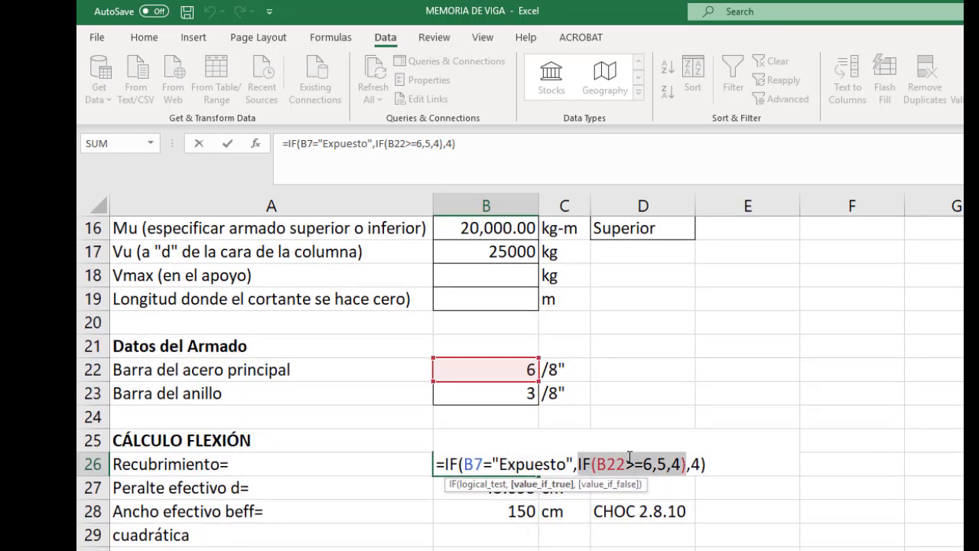
pyautogui.scroll(-2, 621, 422)
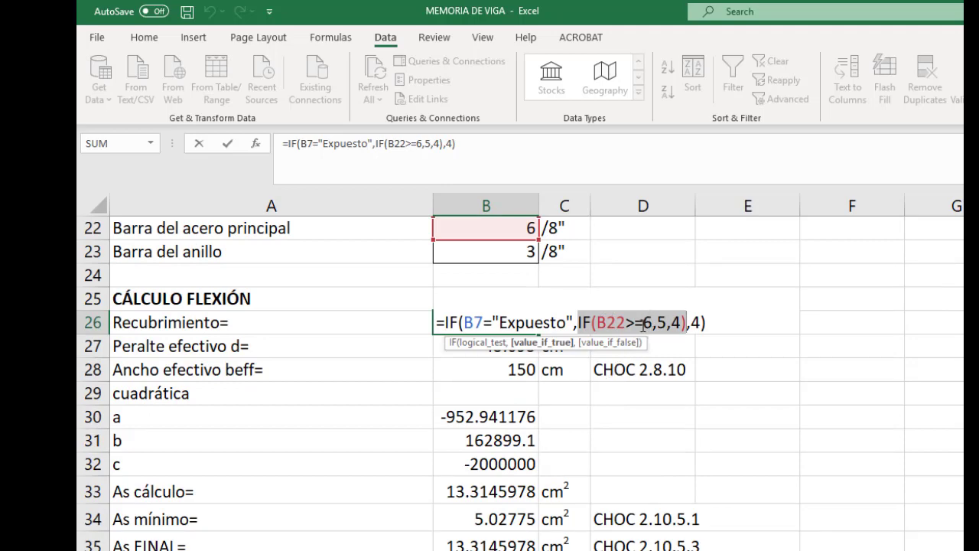
pyautogui.scroll(1, 540, 300)
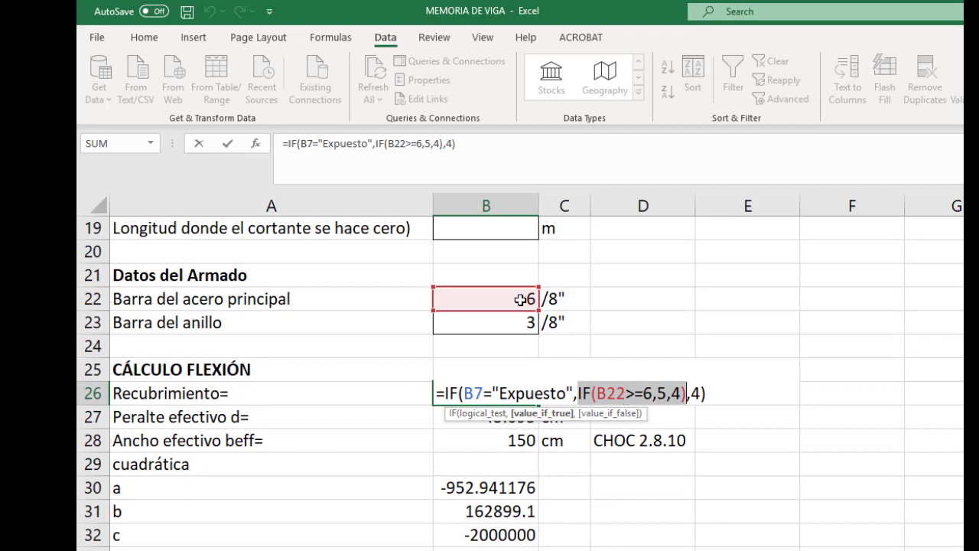
pyautogui.doubleClick(661, 393)
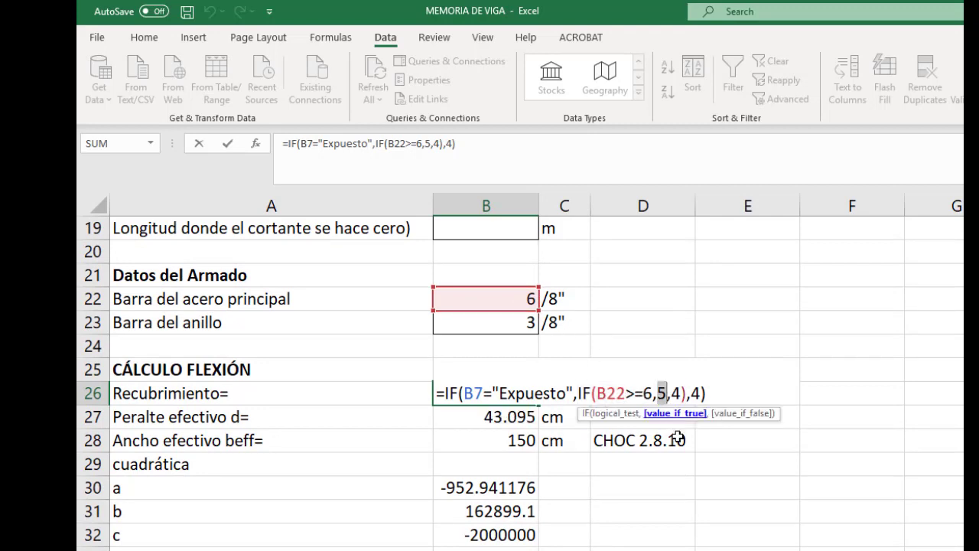
pyautogui.doubleClick(675, 393)
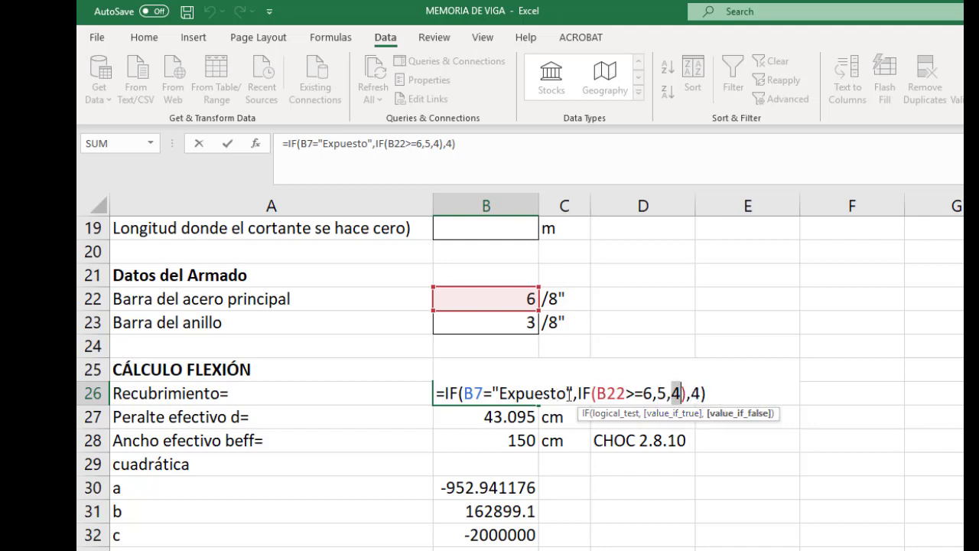
pyautogui.doubleClick(693, 393)
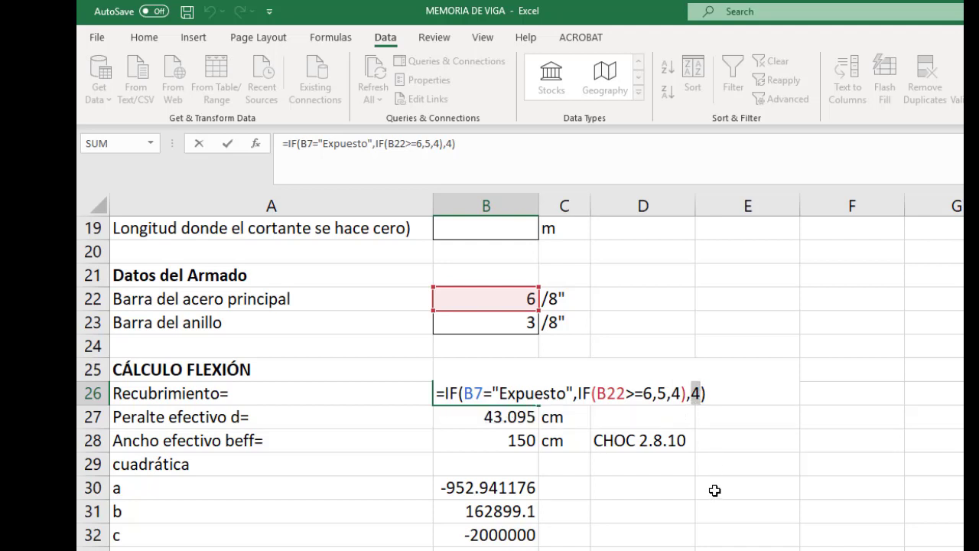
pyautogui.press('Return')
# Check the Recubrimiento result in B26 against the main bar size in B22 and the exposure grade in B7.
pyautogui.click(518, 387)
pyautogui.click(507, 306)
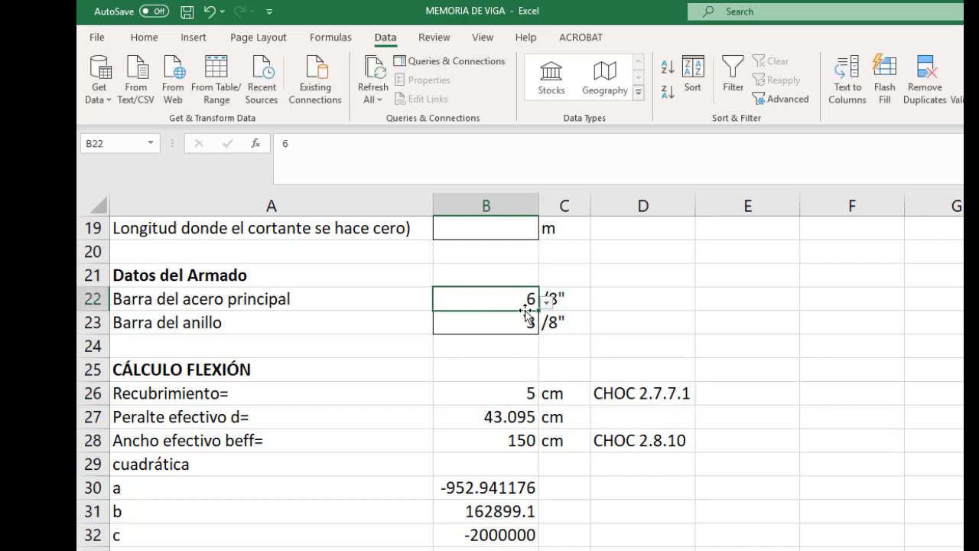
pyautogui.scroll(2, 531, 314)
pyautogui.scroll(3, 525, 320)
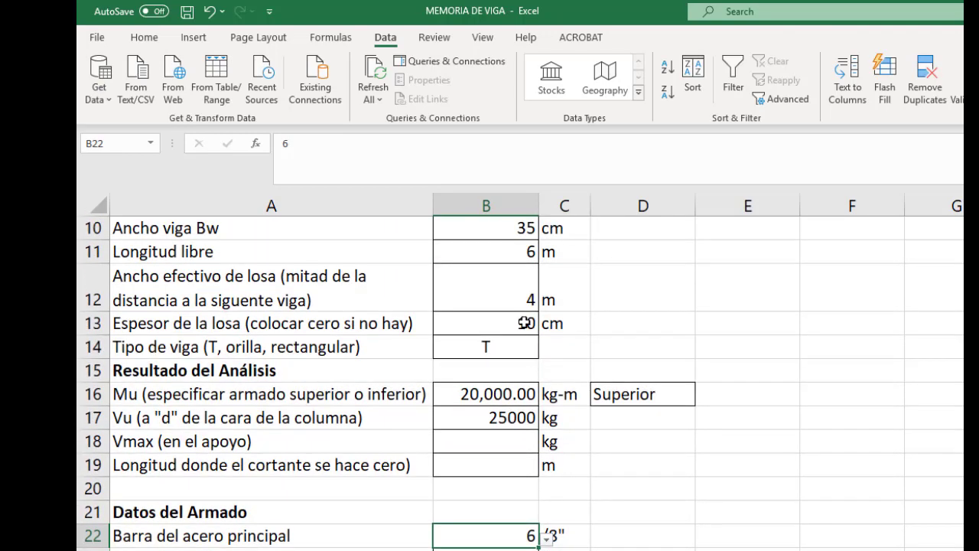
pyautogui.click(507, 310)
pyautogui.scroll(-4, 524, 352)
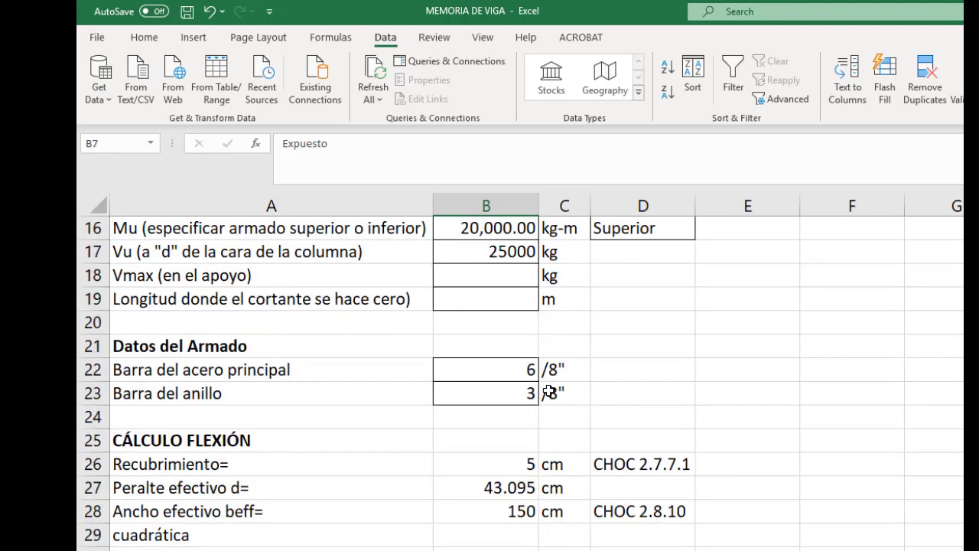
pyautogui.scroll(-1, 489, 413)
# Change the main steel bar in B22 to 5 and check its effect on the Recubrimiento in B26.
pyautogui.click(509, 304)
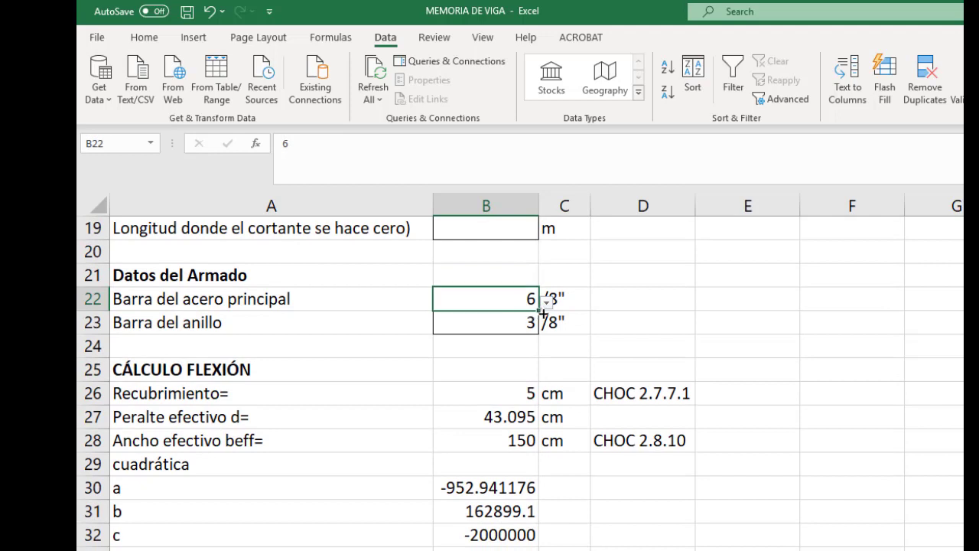
pyautogui.click(546, 302)
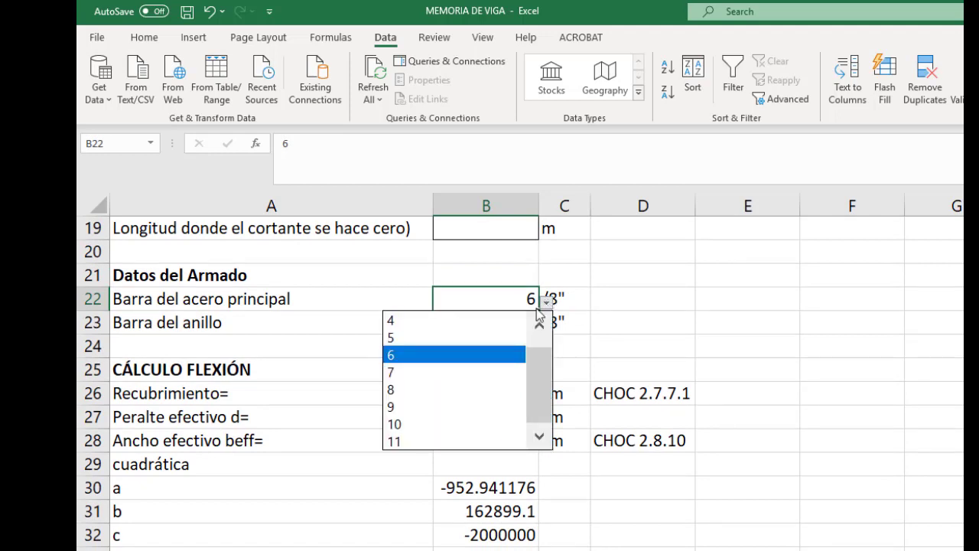
pyautogui.click(448, 341)
pyautogui.click(509, 394)
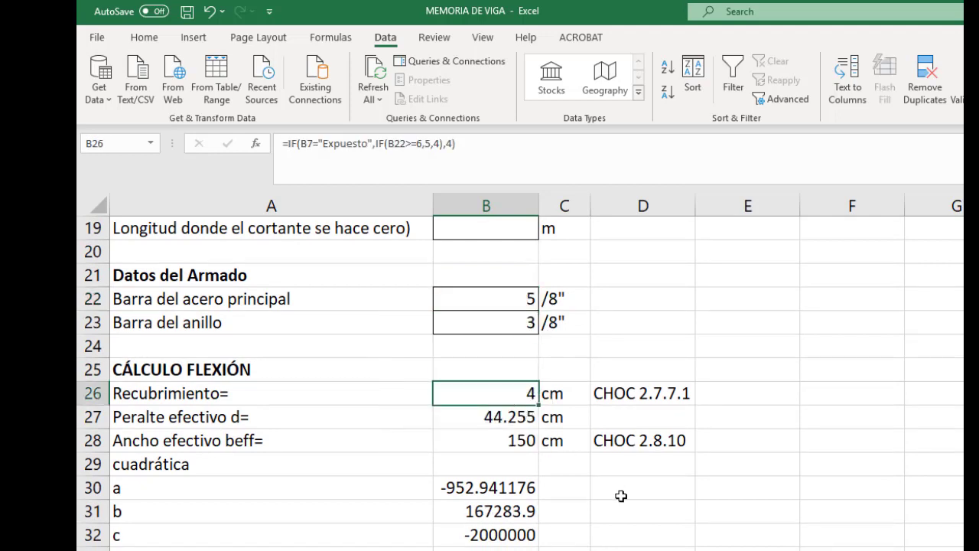
# Set the main steel bar in B22 back to 6 and recheck the Recubrimiento in B26.
pyautogui.click(520, 298)
pyautogui.click(546, 302)
pyautogui.click(495, 355)
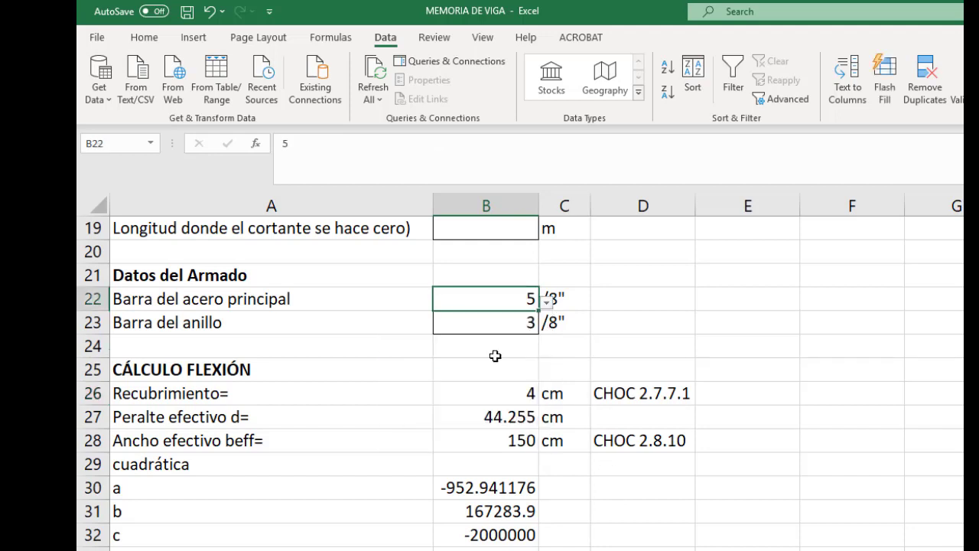
pyautogui.click(527, 391)
# Set the exposure grade in B7 to No Expuesto and check the Recubrimiento in B26.
pyautogui.scroll(6, 553, 395)
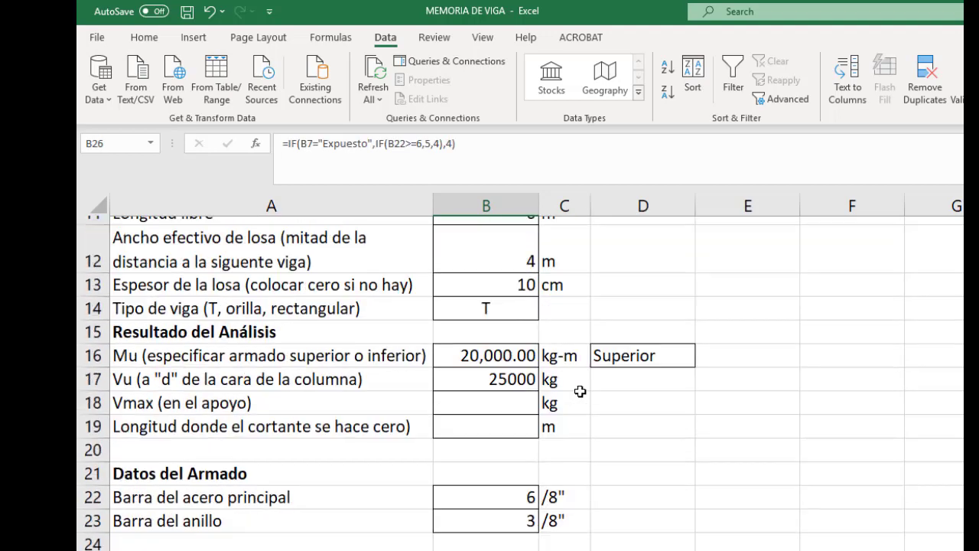
pyautogui.click(510, 376)
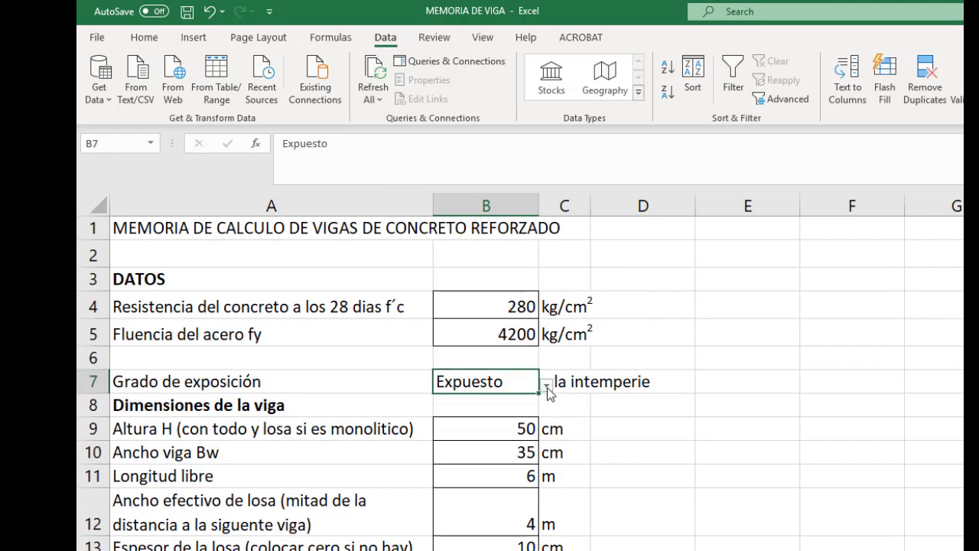
pyautogui.click(546, 385)
pyautogui.click(487, 418)
pyautogui.scroll(-5, 546, 436)
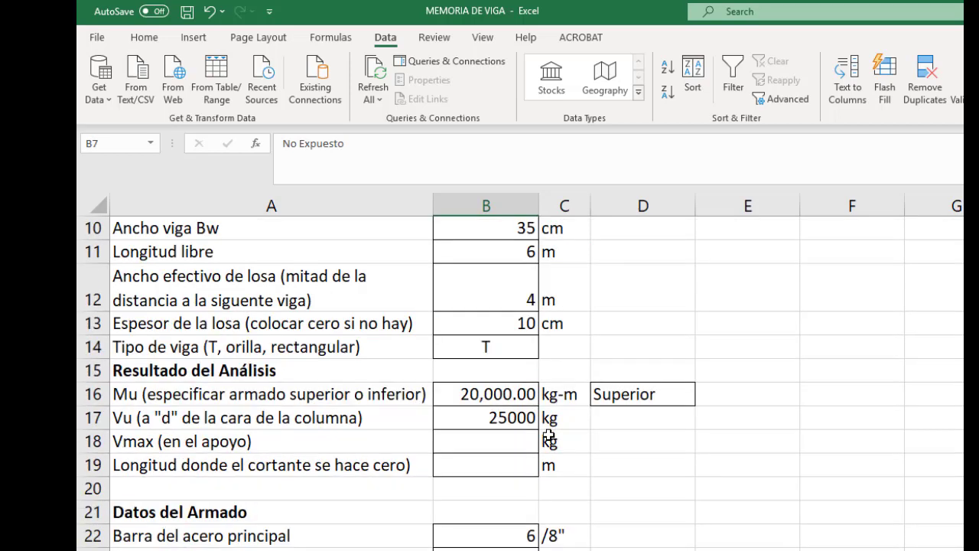
pyautogui.click(501, 460)
pyautogui.scroll(-2, 597, 413)
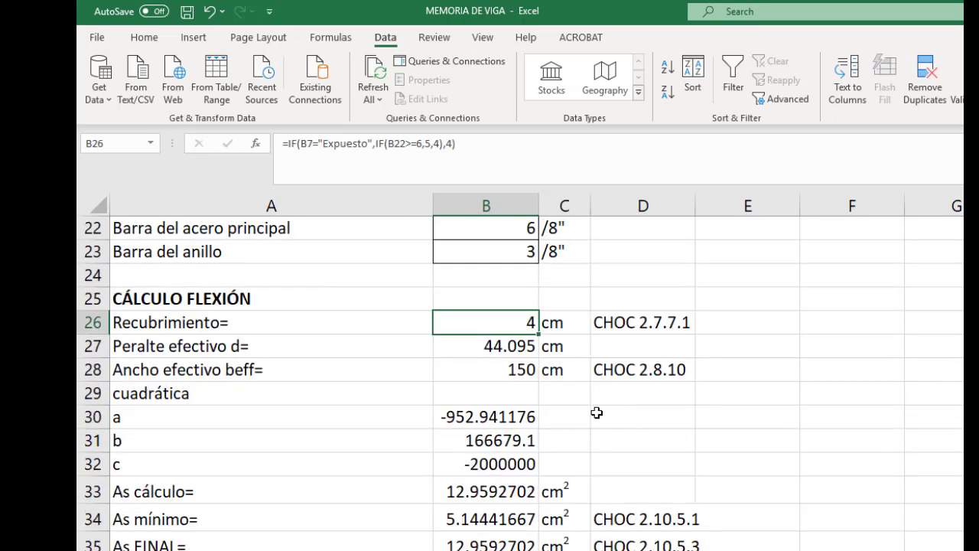
# Open the Peralte efectivo formula in B27 and trace its B9 and B26 references to the beam height and cover.
pyautogui.doubleClick(509, 344)
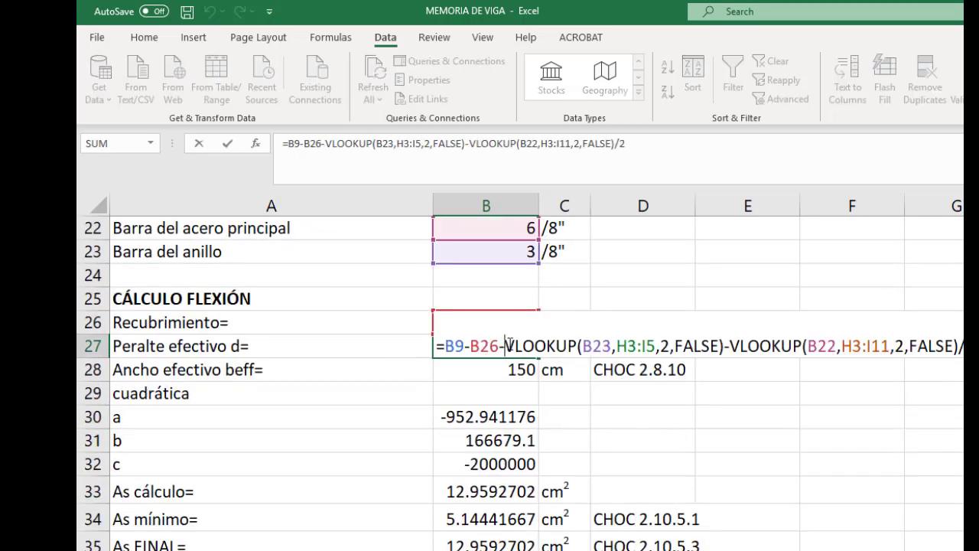
pyautogui.scroll(5, 539, 364)
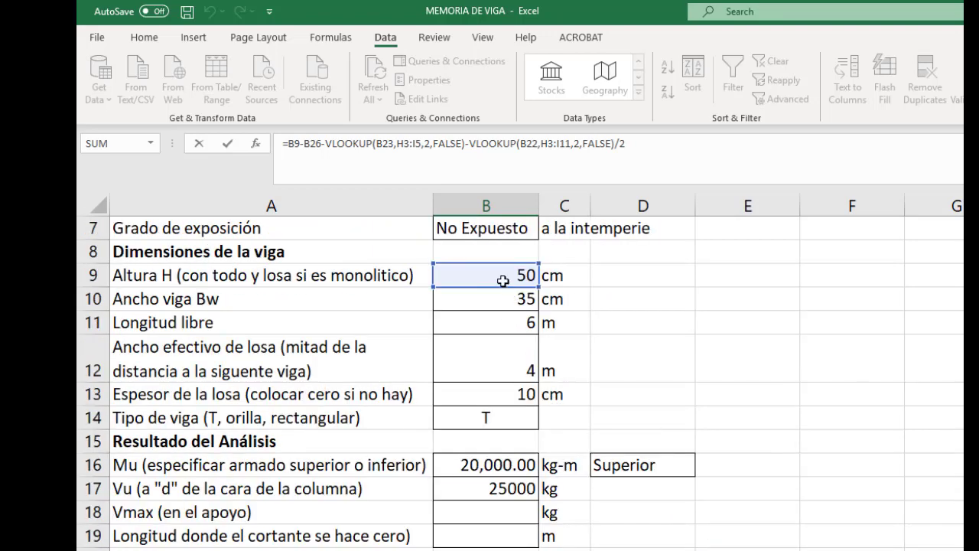
pyautogui.scroll(-2, 569, 478)
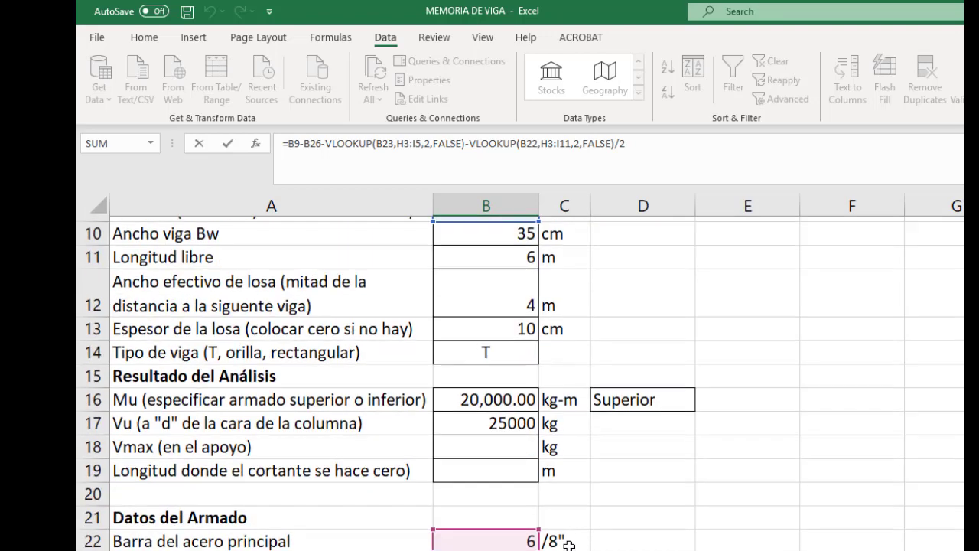
pyautogui.scroll(-1, 562, 524)
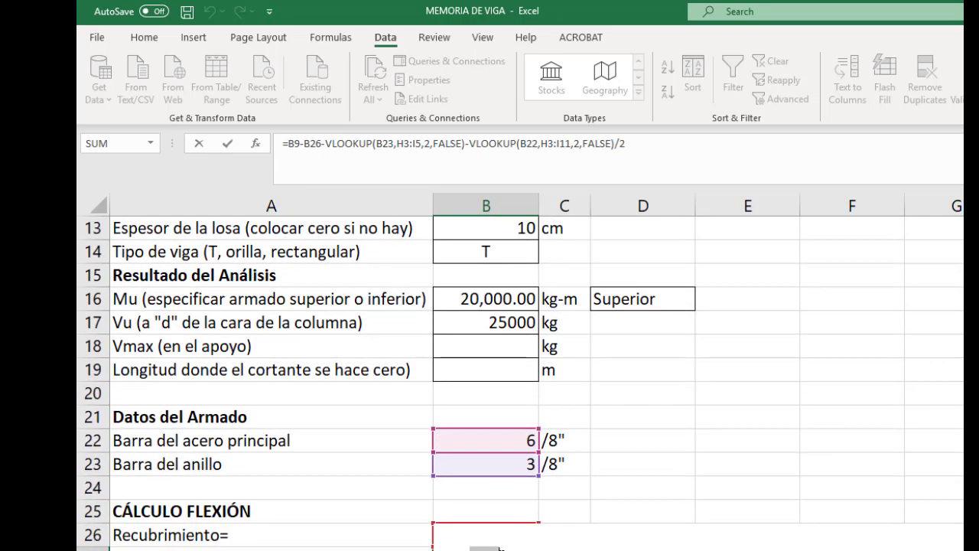
pyautogui.scroll(-1, 604, 528)
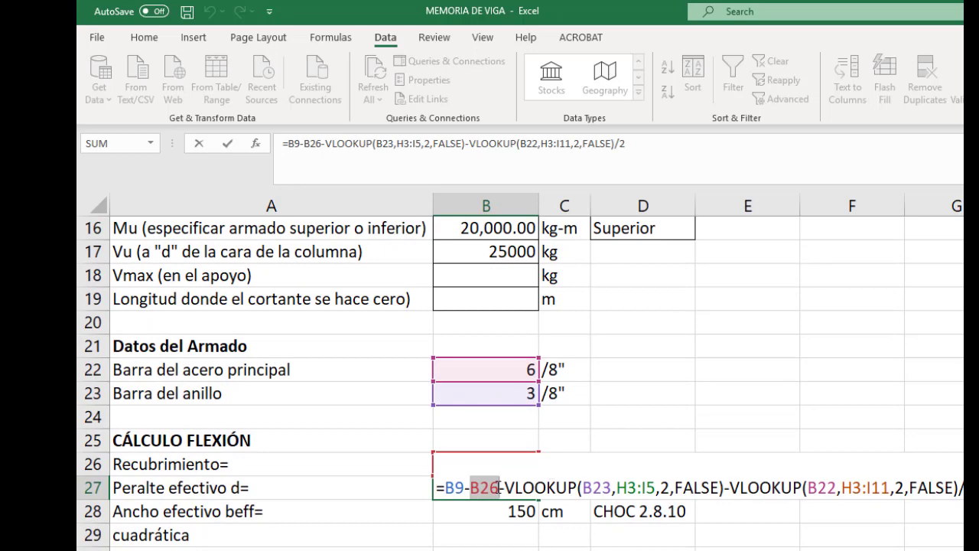
pyautogui.scroll(-2, 514, 439)
# Examine the first VLOOKUP in the B27 formula and trace its B23 and H3:I5 arguments to the bar diameter table.
pyautogui.moveTo(505, 348); pyautogui.dragTo(578, 348)
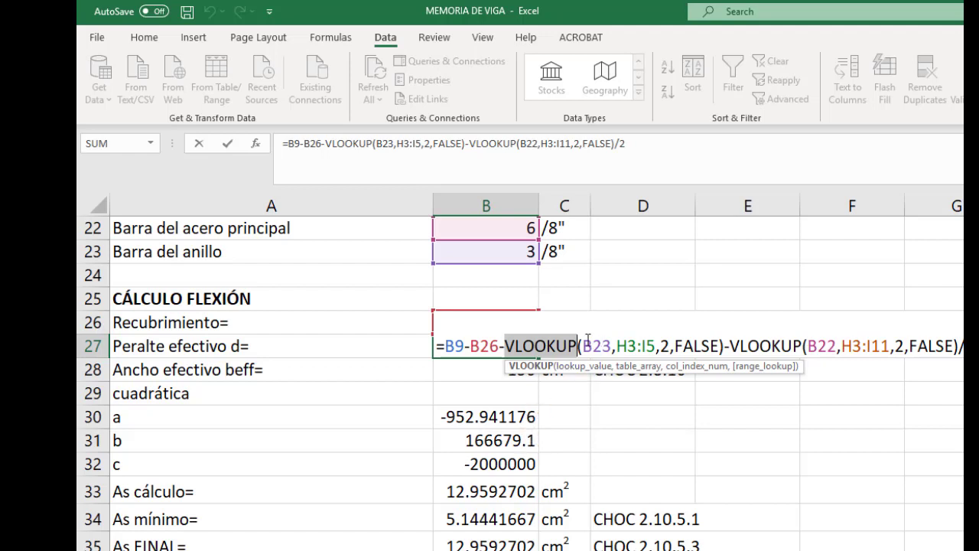
pyautogui.moveTo(582, 346); pyautogui.dragTo(657, 348)
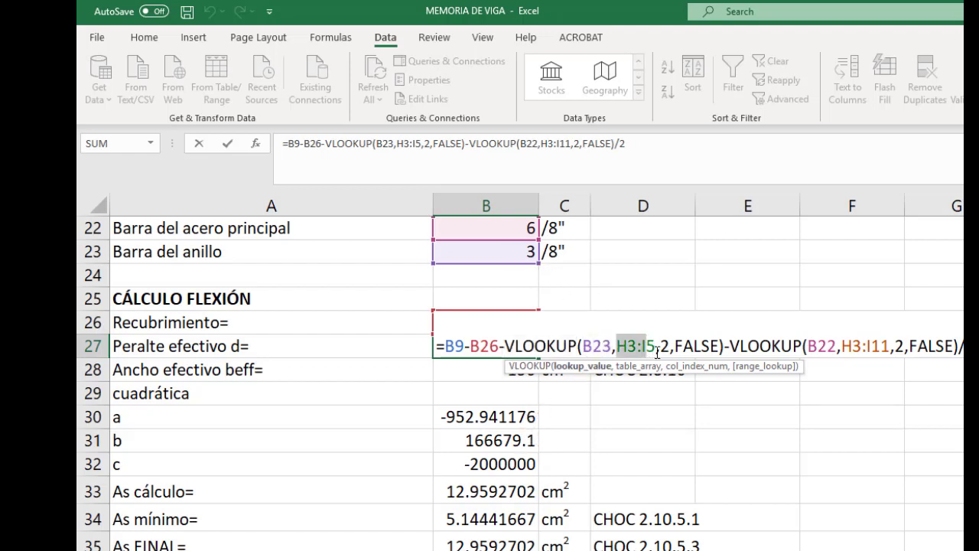
pyautogui.scroll(1, 719, 391)
pyautogui.scroll(4, 719, 391)
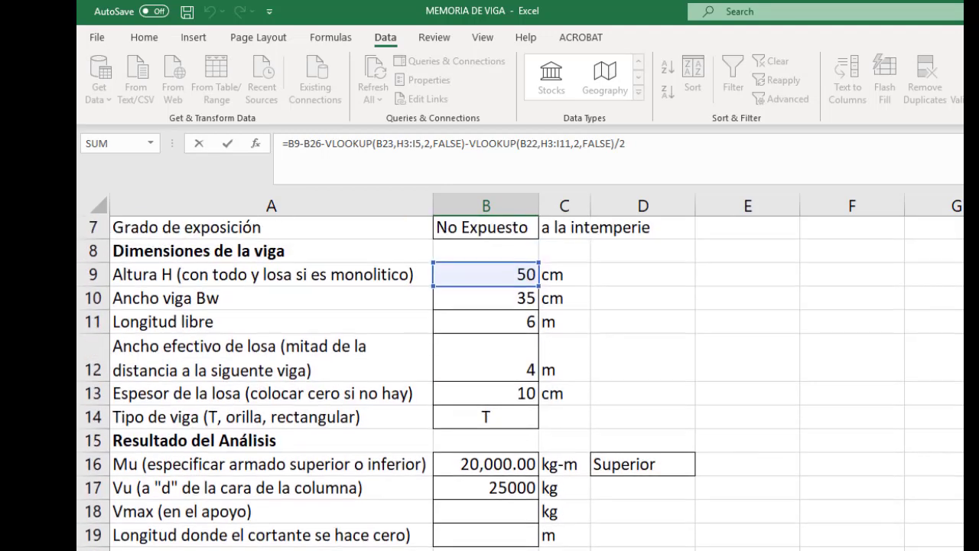
pyautogui.hscroll(1, 535, 372)
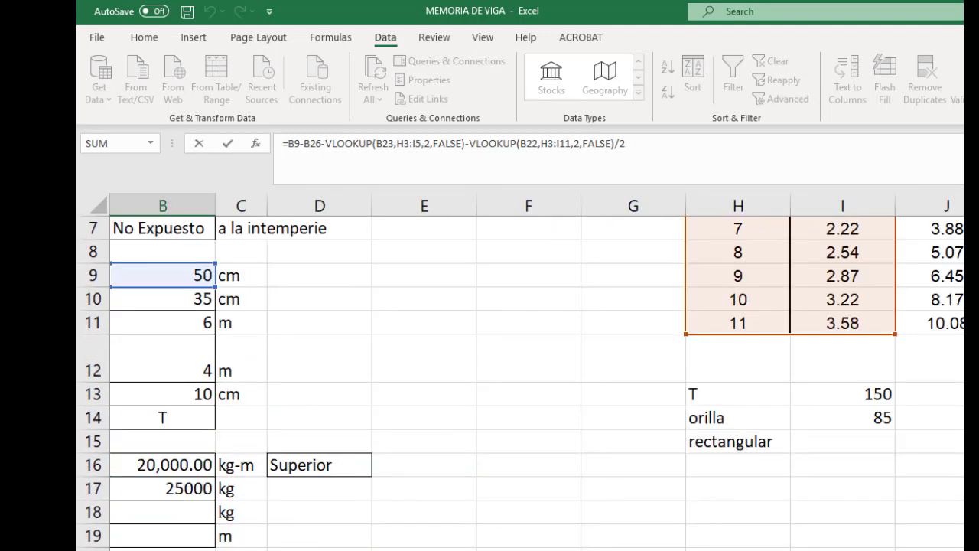
pyautogui.hscroll(3, 536, 372)
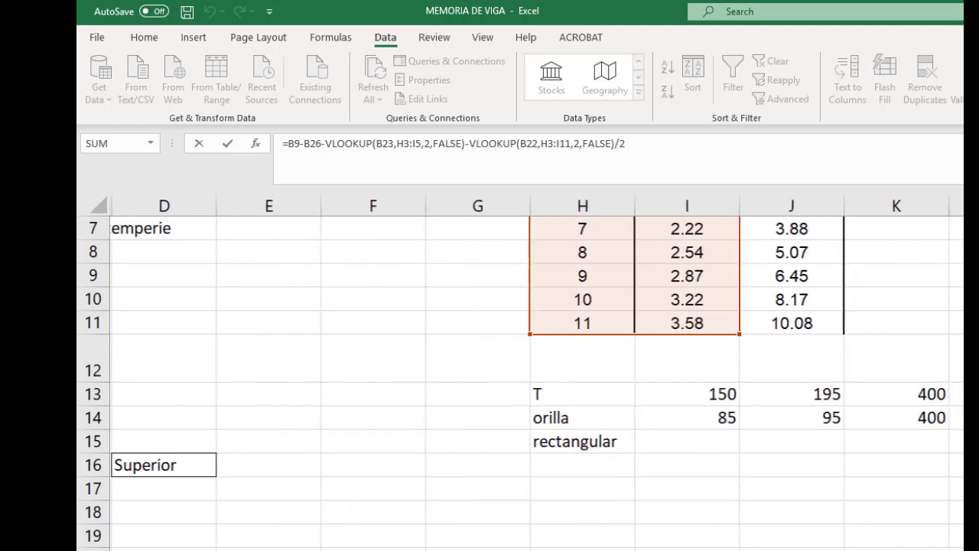
pyautogui.scroll(2, 531, 339)
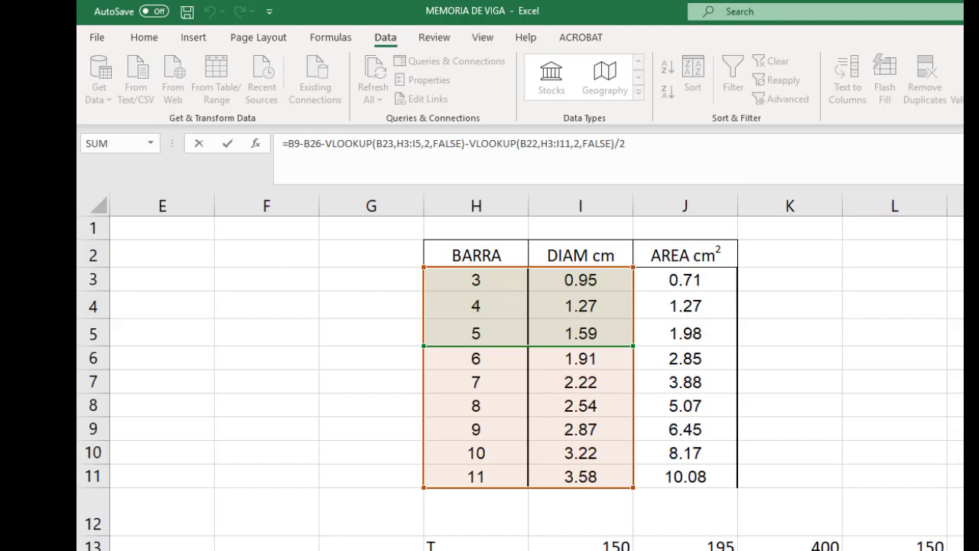
pyautogui.hscroll(-4, 520, 367)
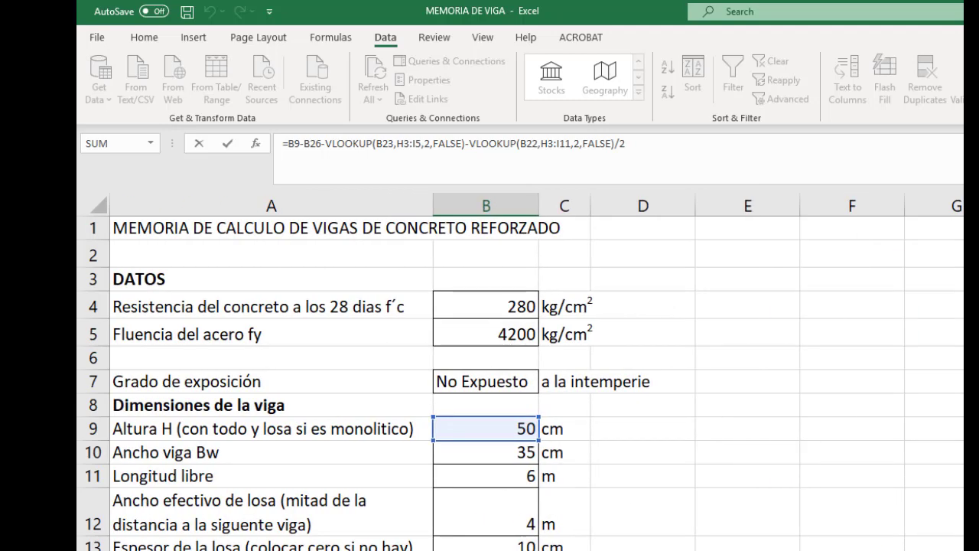
pyautogui.scroll(-4, 520, 367)
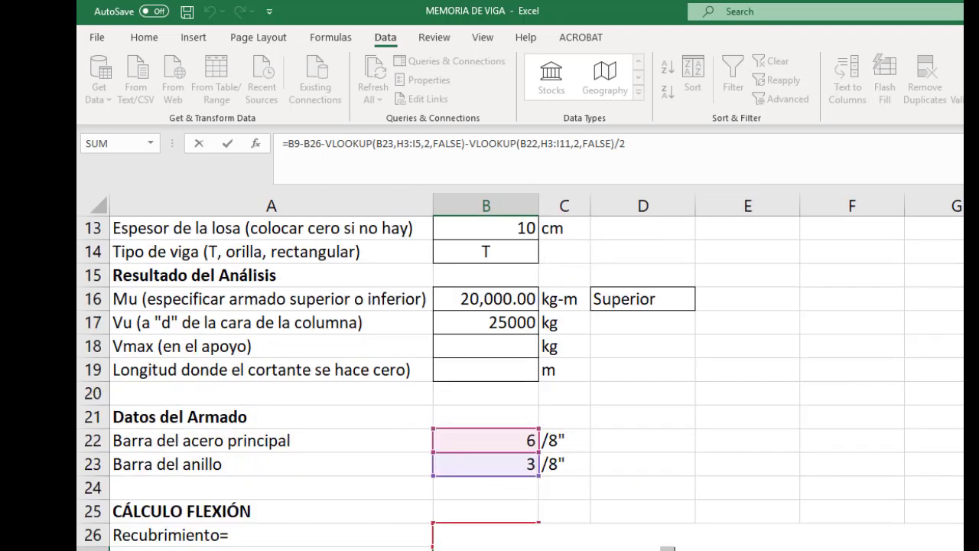
# Examine the rest of the B27 formula: the FALSE argument, the second VLOOKUP for B22 and its division by 2, and leave it unchanged.
pyautogui.scroll(-3, 689, 497)
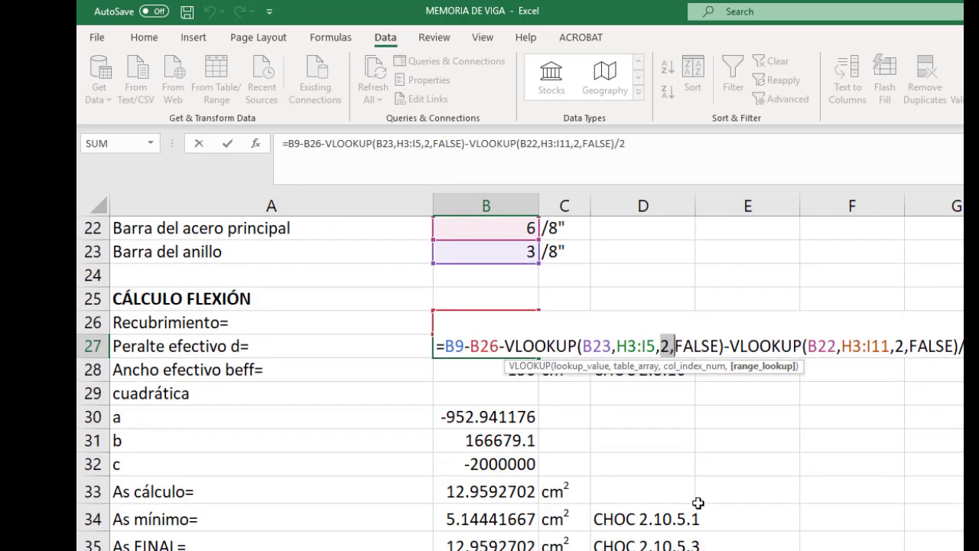
pyautogui.moveTo(677, 345); pyautogui.dragTo(719, 346)
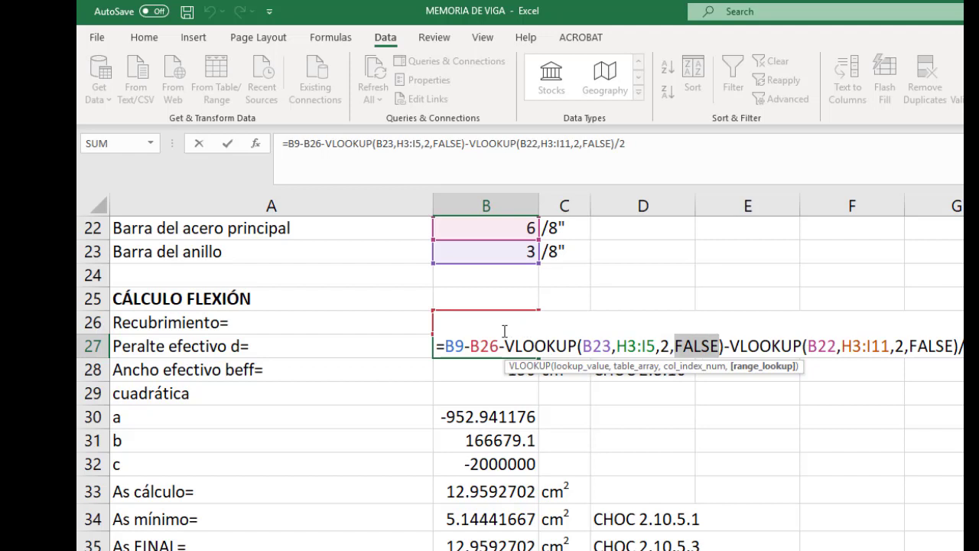
pyautogui.moveTo(505, 346); pyautogui.dragTo(963, 348)
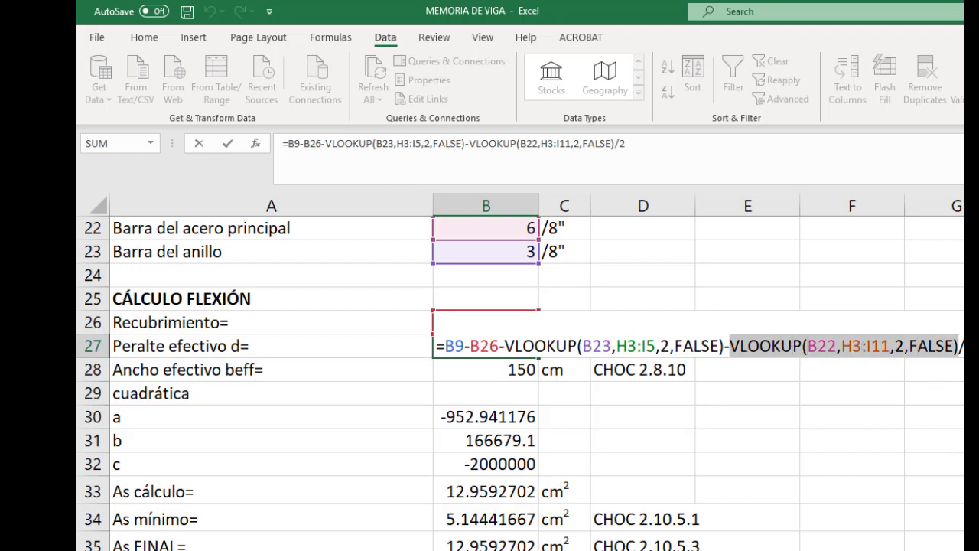
pyautogui.hscroll(1, 537, 372)
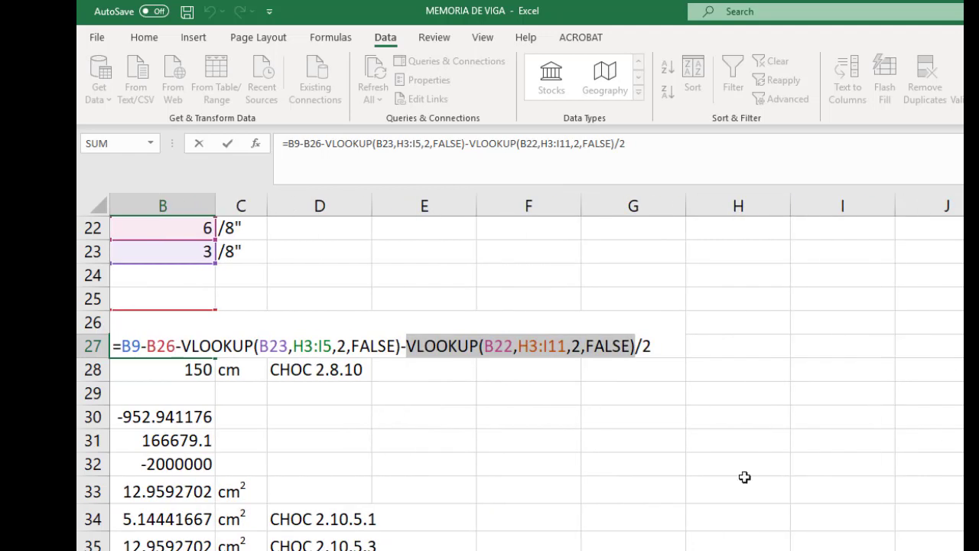
pyautogui.moveTo(634, 346); pyautogui.dragTo(651, 346)
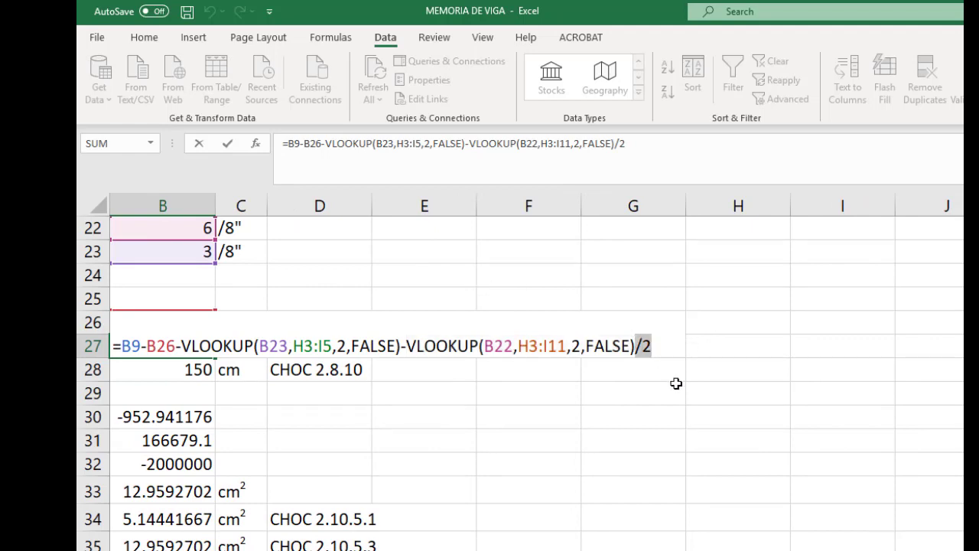
pyautogui.hscroll(-1, 490, 372)
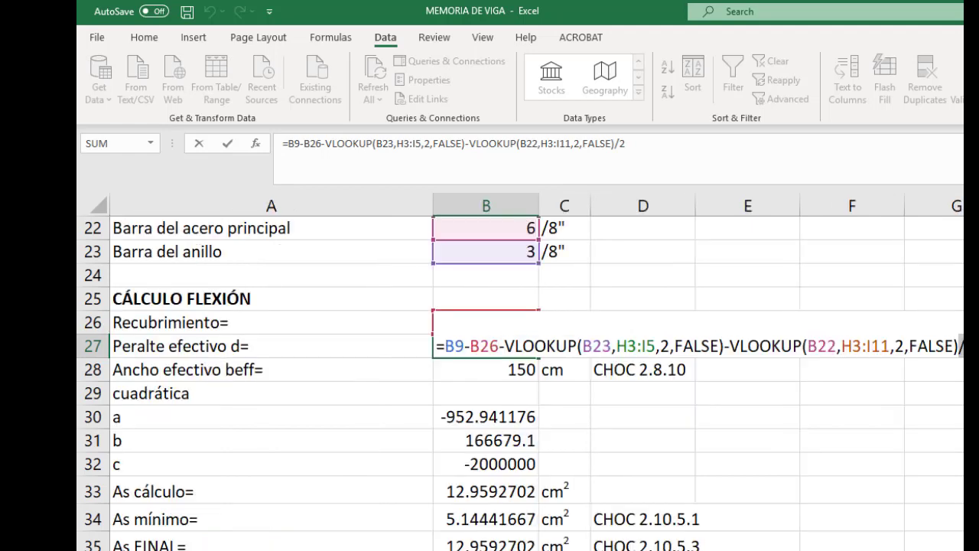
pyautogui.press('Escape')
# Open the Ancho efectivo formula in B28 and trace its B14 and H13:L15 references to the beam type and lookup table.
pyautogui.click(484, 371)
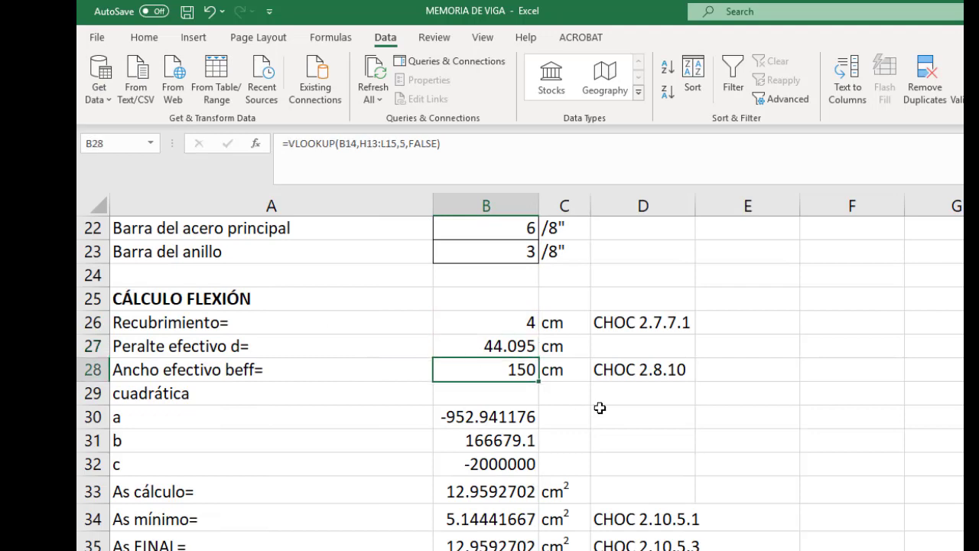
pyautogui.scroll(-1, 513, 386)
pyautogui.scroll(-1, 513, 386)
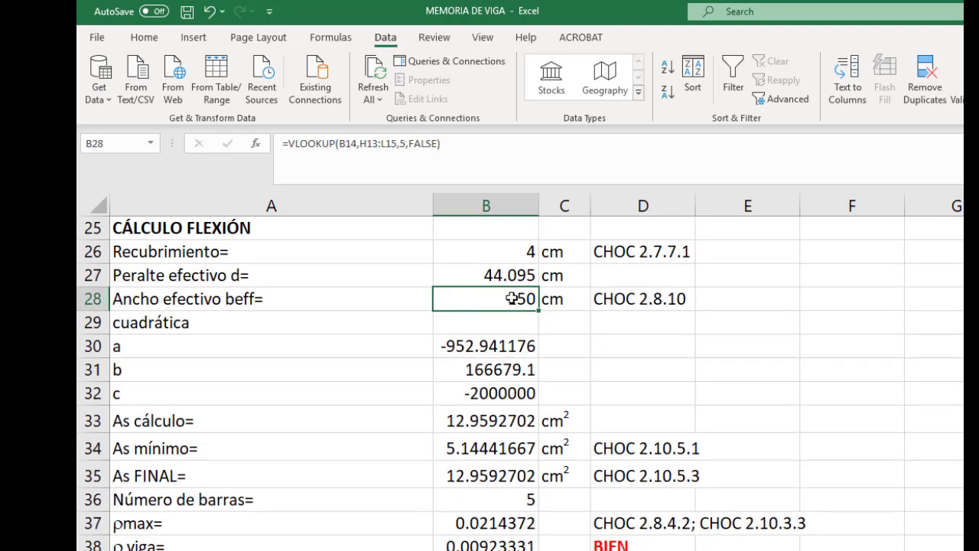
pyautogui.doubleClick(511, 298)
pyautogui.moveTo(445, 292); pyautogui.dragTo(775, 306)
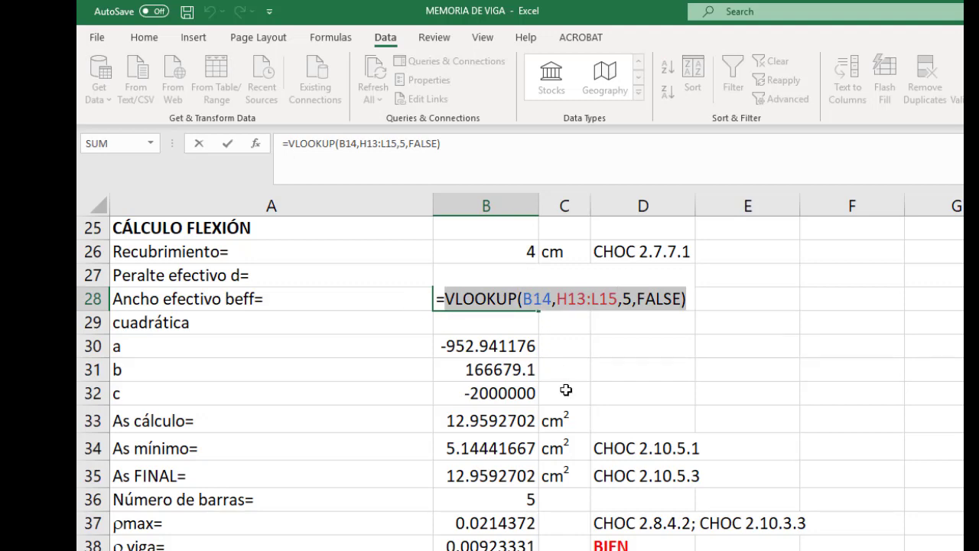
pyautogui.scroll(6, 564, 389)
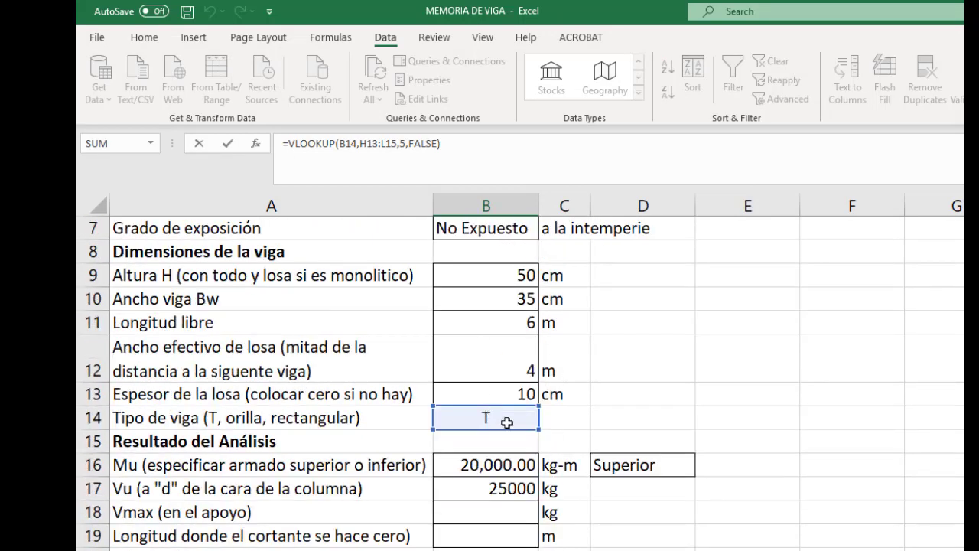
pyautogui.scroll(-2, 536, 441)
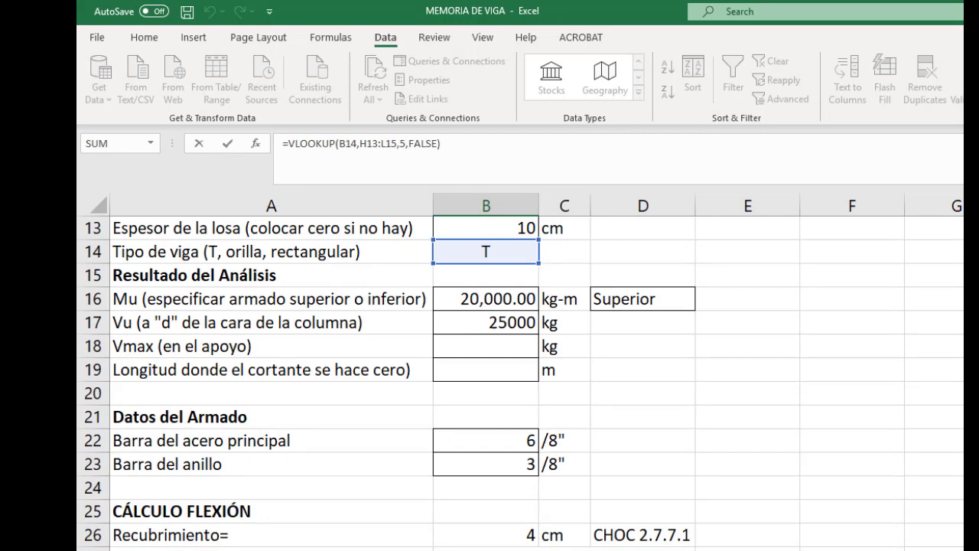
pyautogui.hscroll(5, 536, 372)
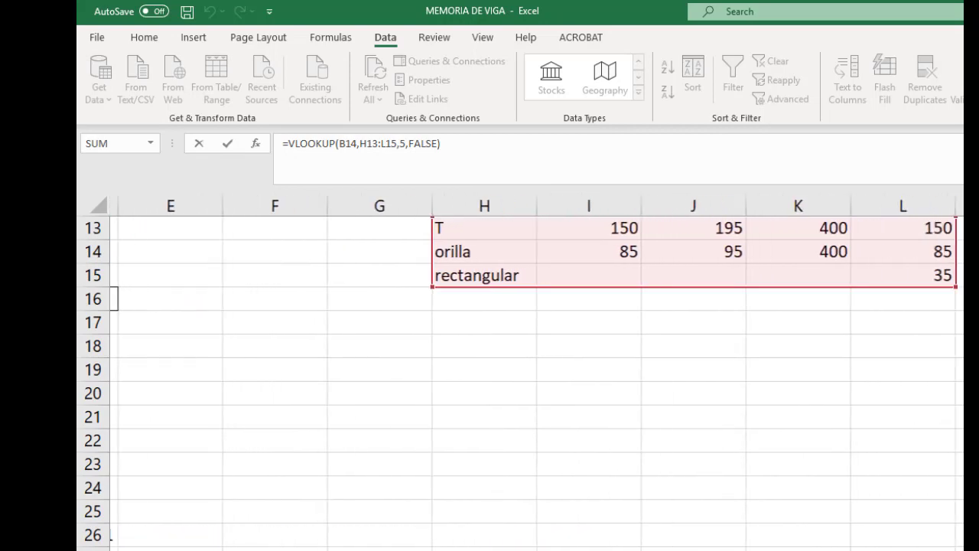
pyautogui.scroll(2, 484, 301)
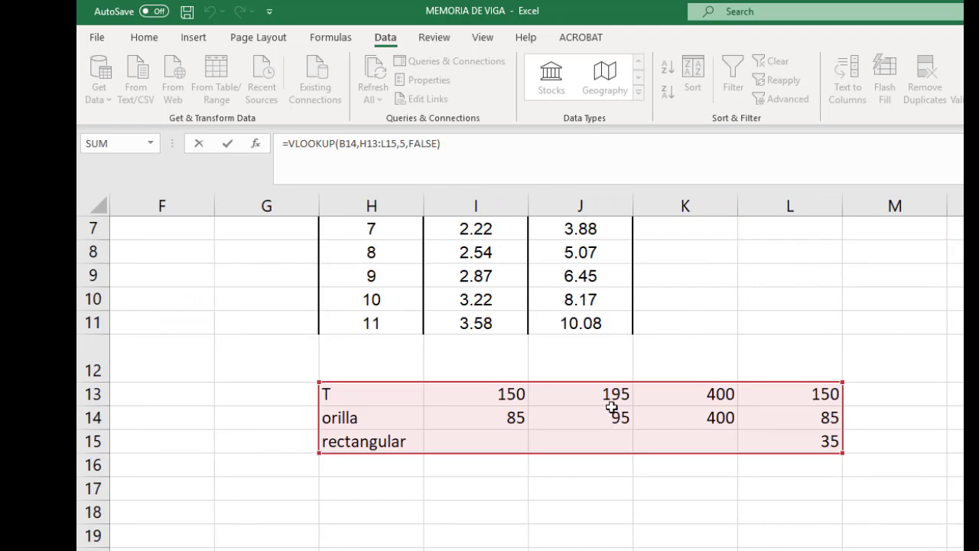
pyautogui.press('Return')
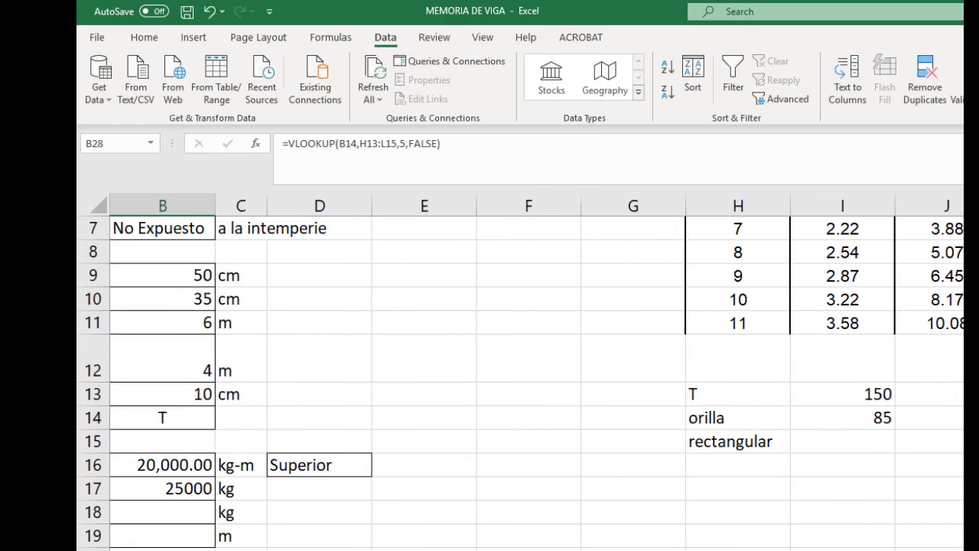
# Review the T, orilla and rectangular rows of the H13:L15 table, including the formulas in I13, L14 and L15.
pyautogui.hscroll(6, 586, 411)
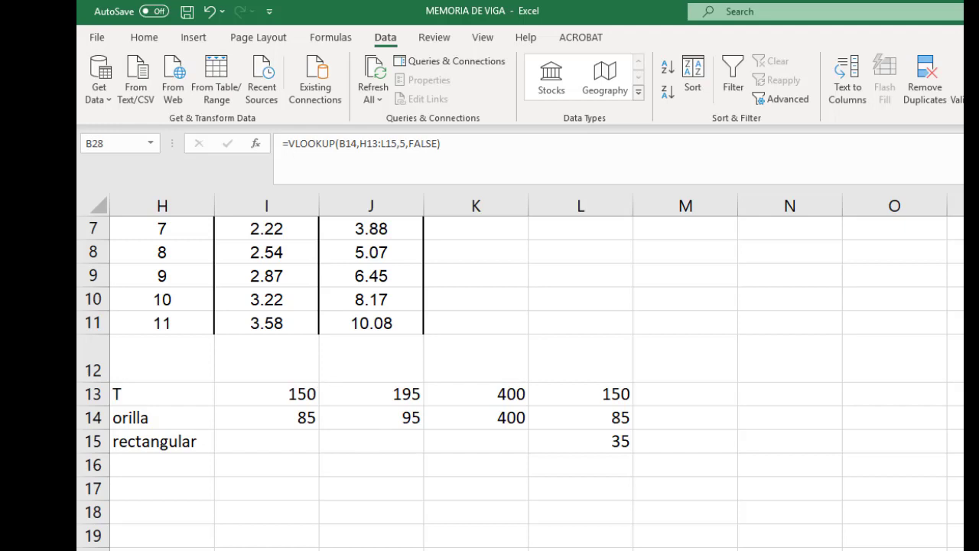
pyautogui.hscroll(-1, 534, 371)
pyautogui.click(389, 389)
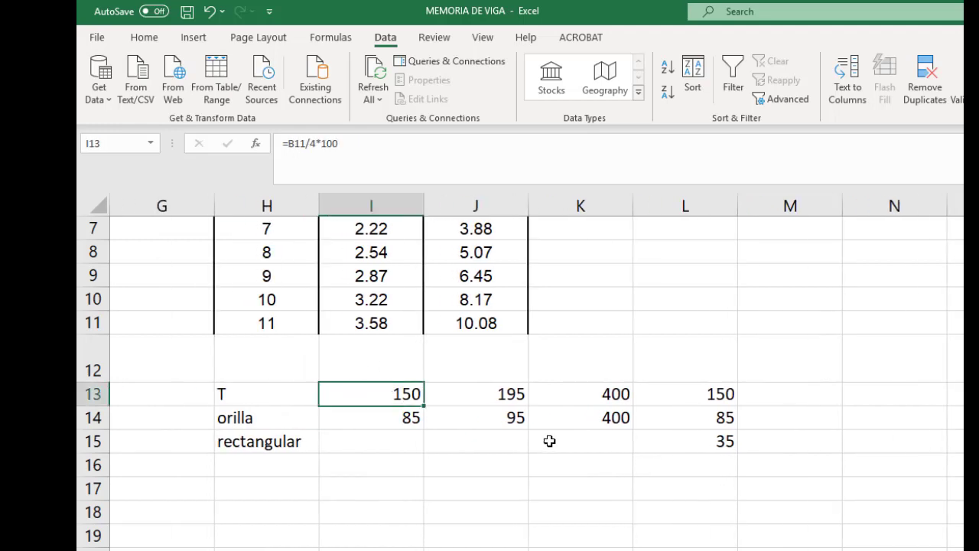
pyautogui.click(260, 397)
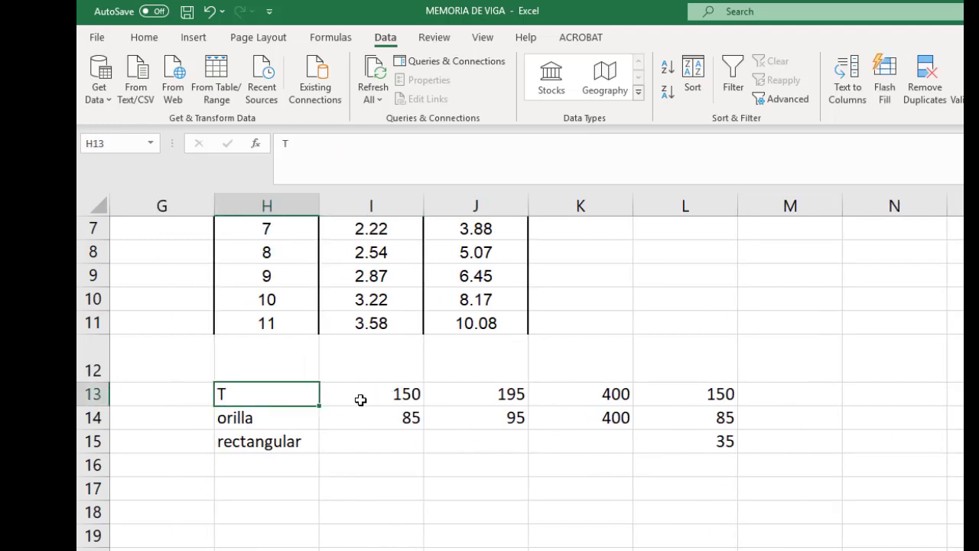
pyautogui.click(365, 395)
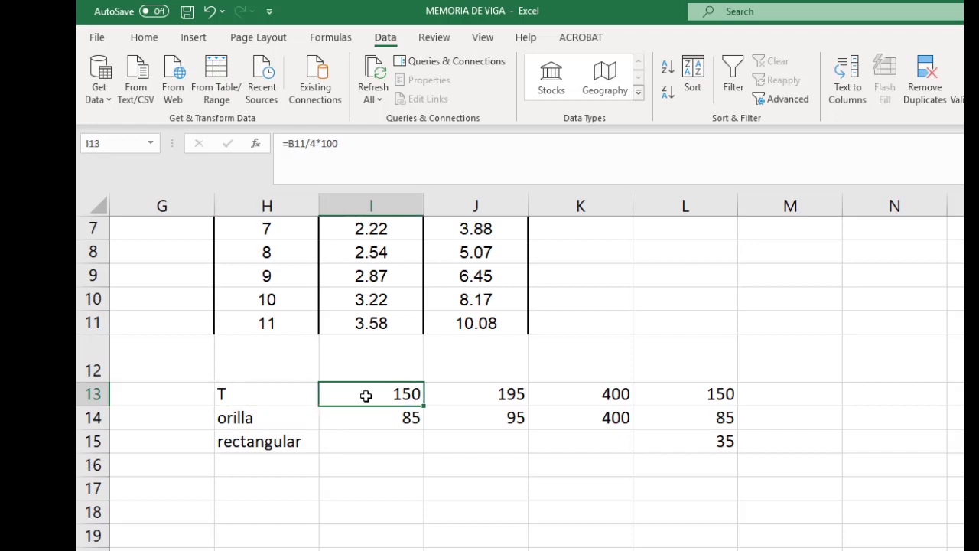
pyautogui.click(281, 416)
pyautogui.click(329, 422)
pyautogui.click(678, 413)
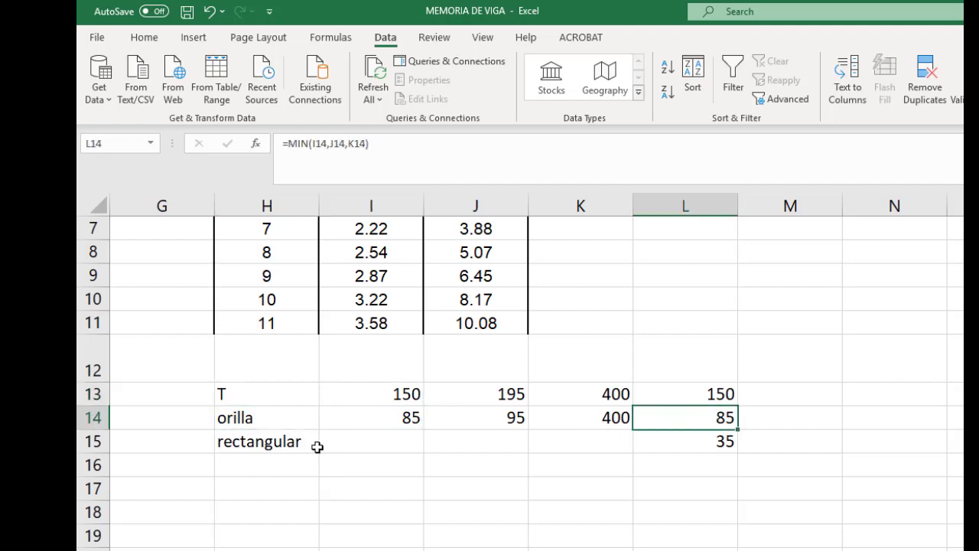
pyautogui.click(291, 444)
pyautogui.click(719, 437)
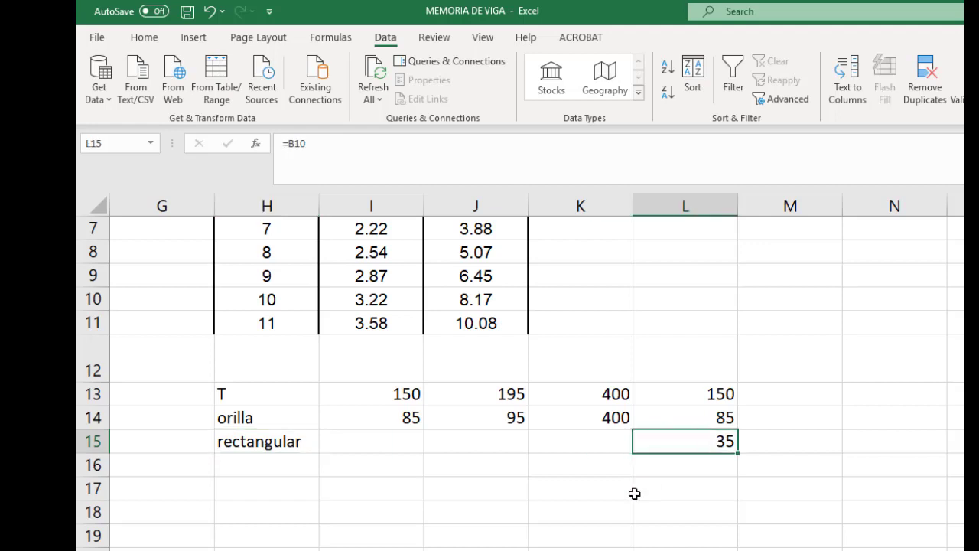
# Examine the I13 formula for the T beam, trace its B11 reference to Longitud libre, and leave the formula unchanged.
pyautogui.click(368, 394)
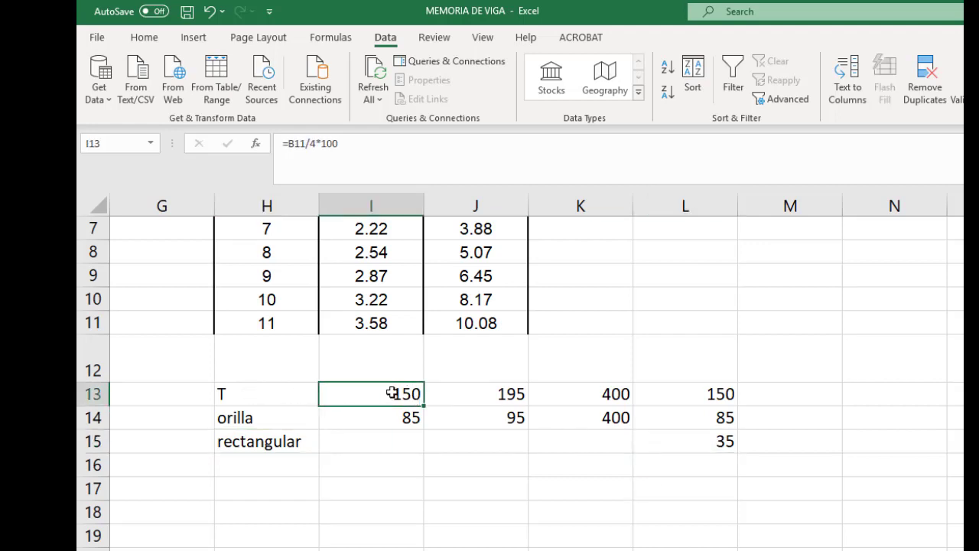
pyautogui.doubleClick(391, 393)
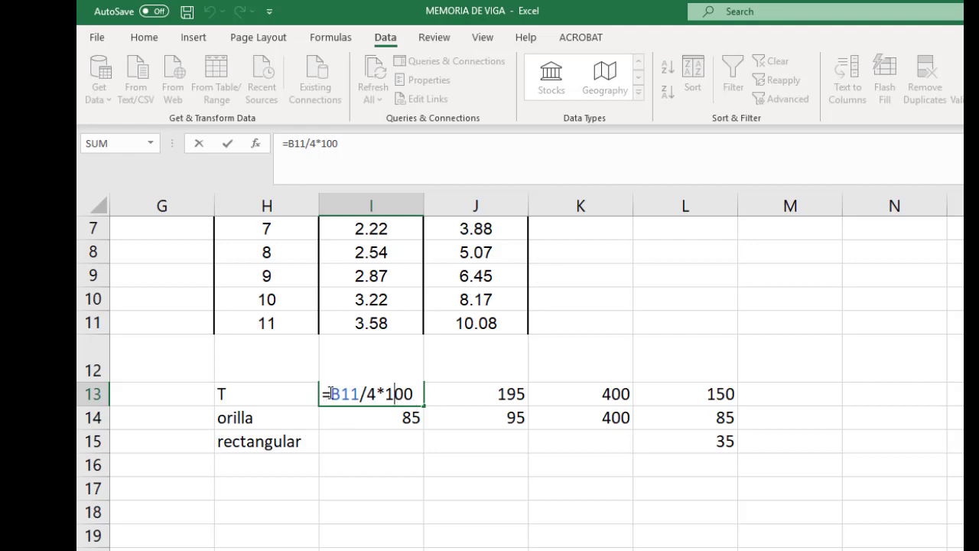
pyautogui.moveTo(328, 393); pyautogui.dragTo(376, 395)
pyautogui.moveTo(385, 394); pyautogui.dragTo(413, 395)
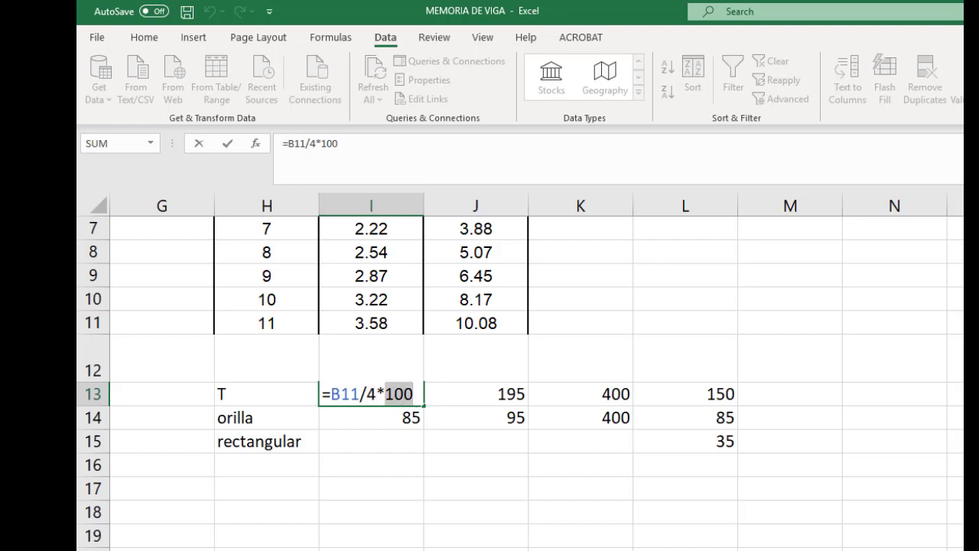
pyautogui.hscroll(-6, 417, 324)
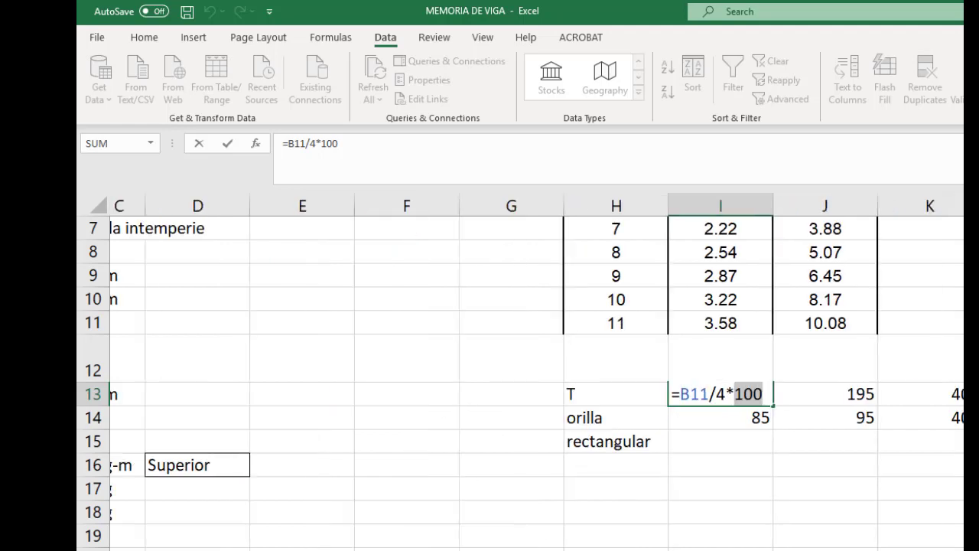
pyautogui.click(494, 325)
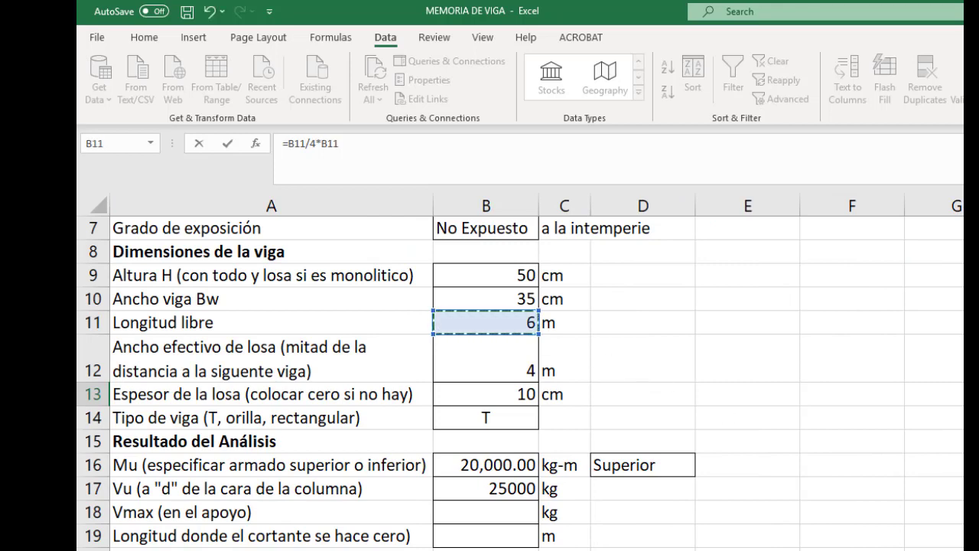
pyautogui.press('Escape')
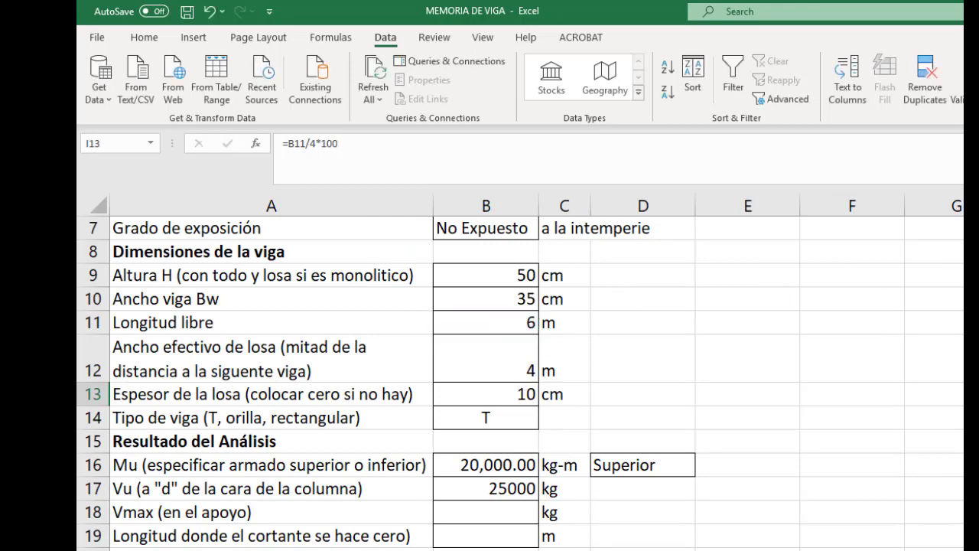
# Examine the J13 formula for the T beam and its B13 and B10 references, and leave it unchanged.
pyautogui.hscroll(3, 765, 299)
pyautogui.click(780, 394)
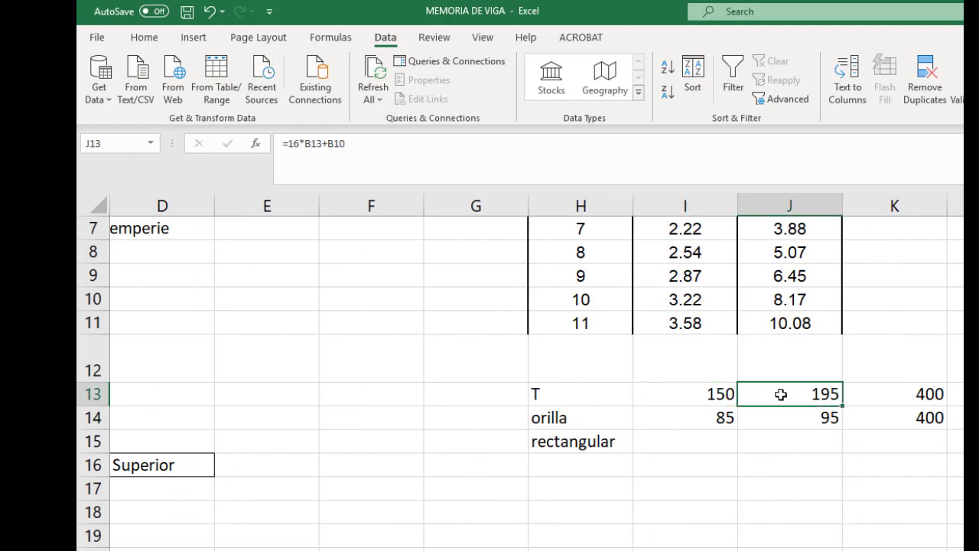
pyautogui.doubleClick(781, 394)
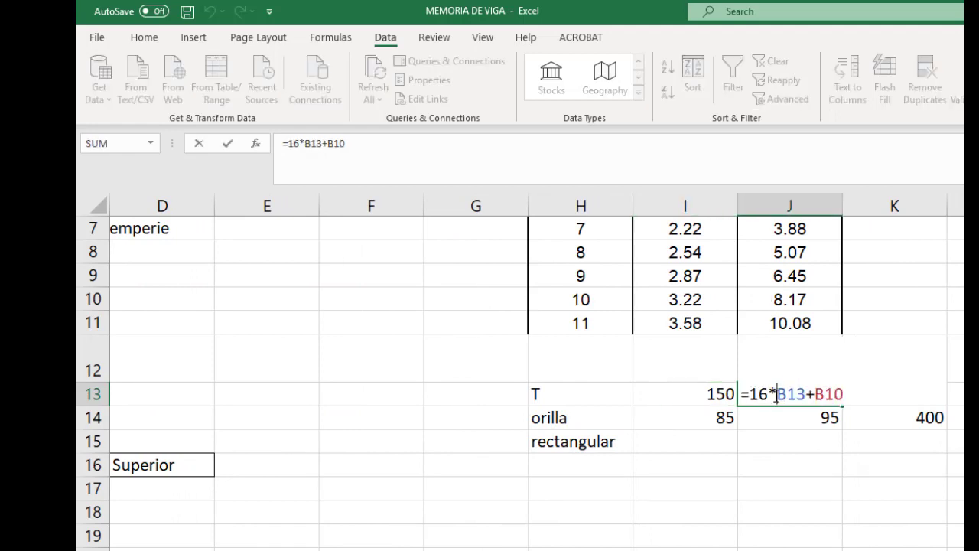
pyautogui.moveTo(777, 394); pyautogui.dragTo(846, 395)
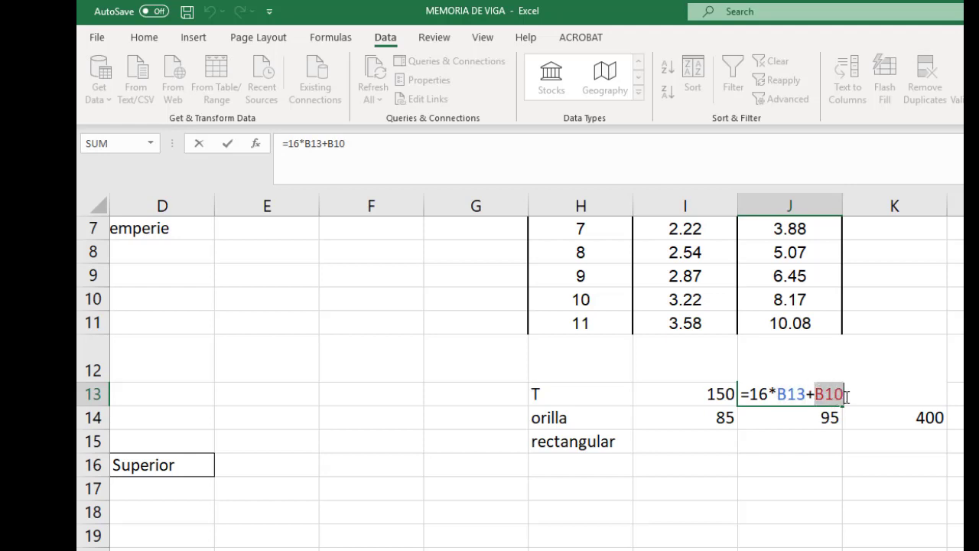
pyautogui.press('Escape')
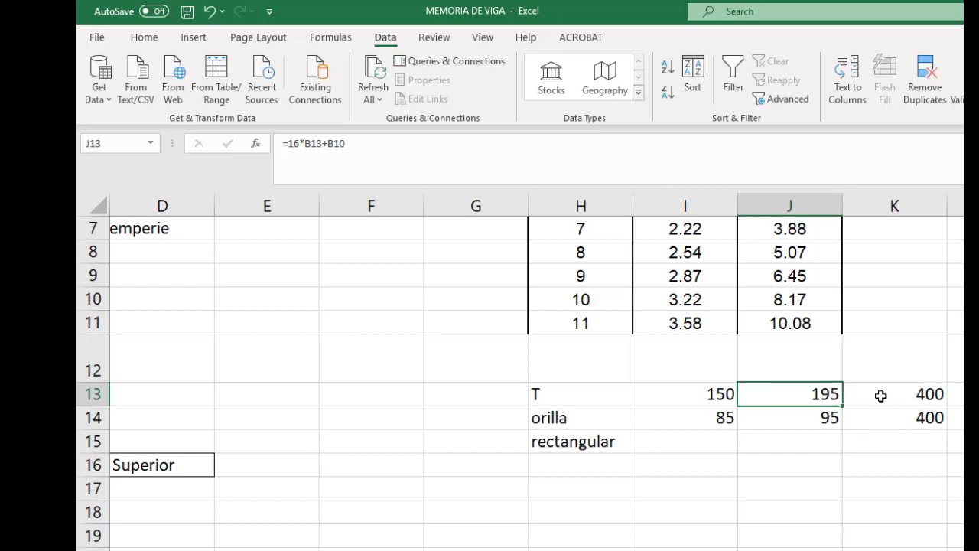
# Examine the K13 formula for the T beam and trace its B12 reference to Ancho efectivo de losa.
pyautogui.doubleClick(881, 396)
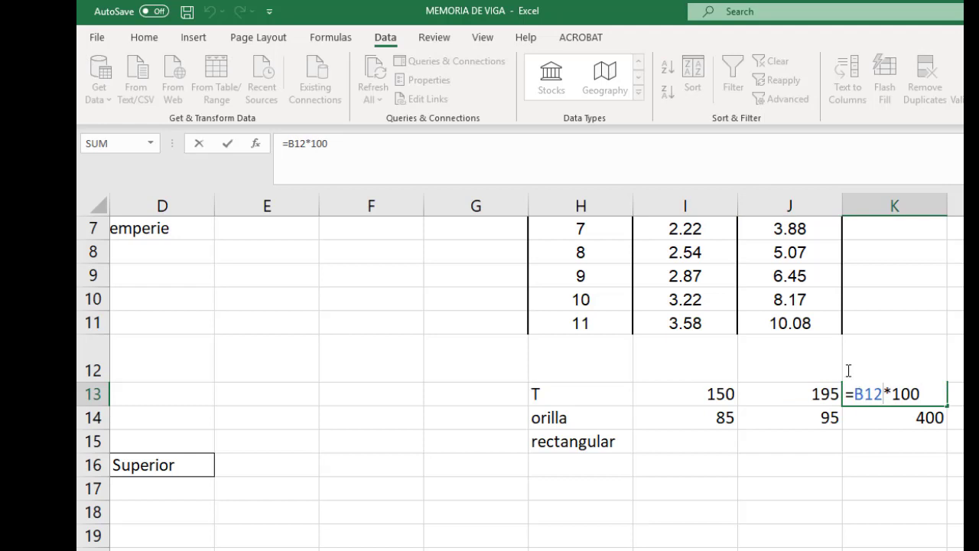
pyautogui.hscroll(-3, 535, 375)
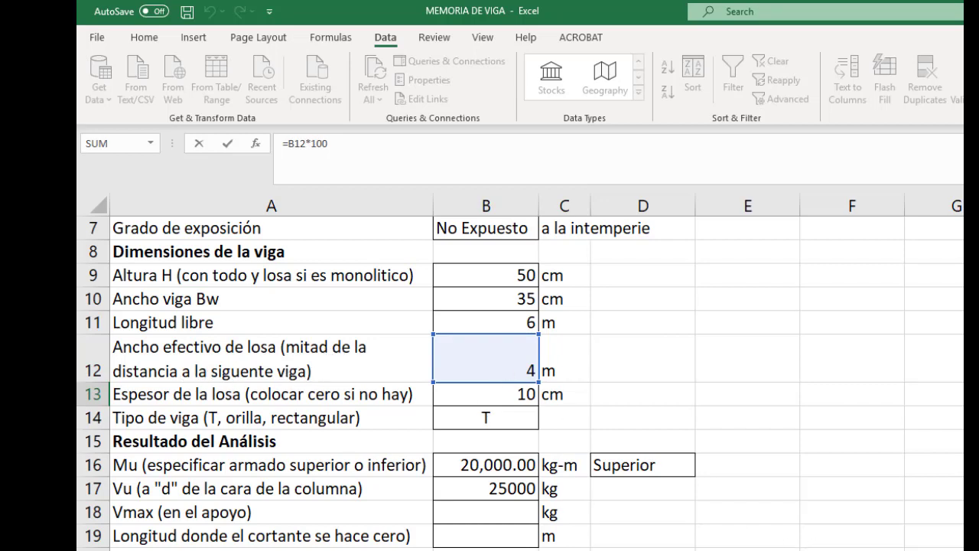
pyautogui.hscroll(1, 520, 383)
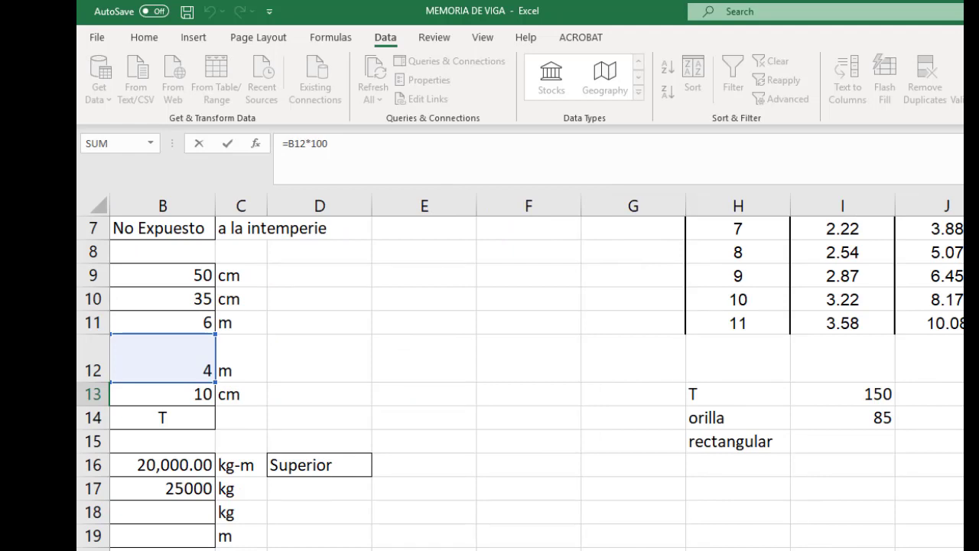
pyautogui.hscroll(4, 691, 363)
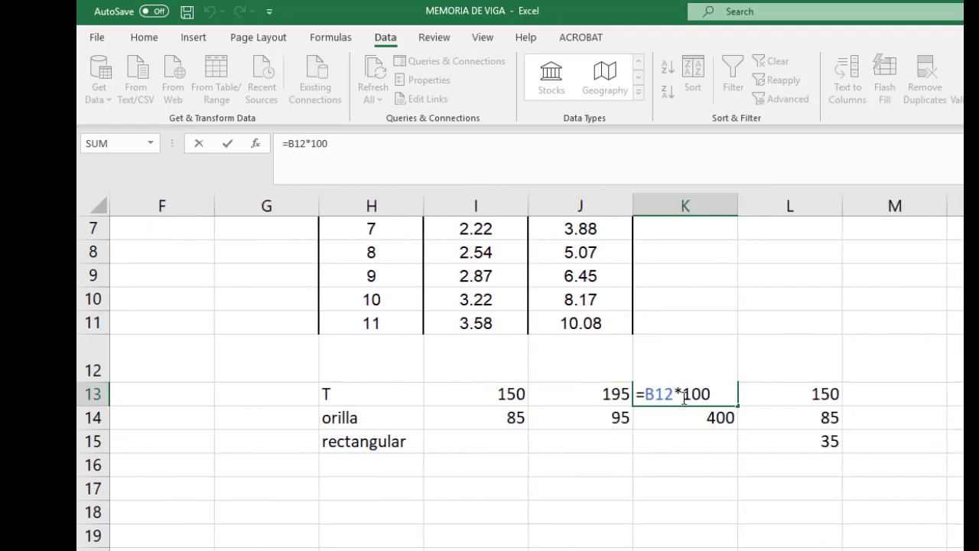
pyautogui.hotkey('ctrl', 'Return')
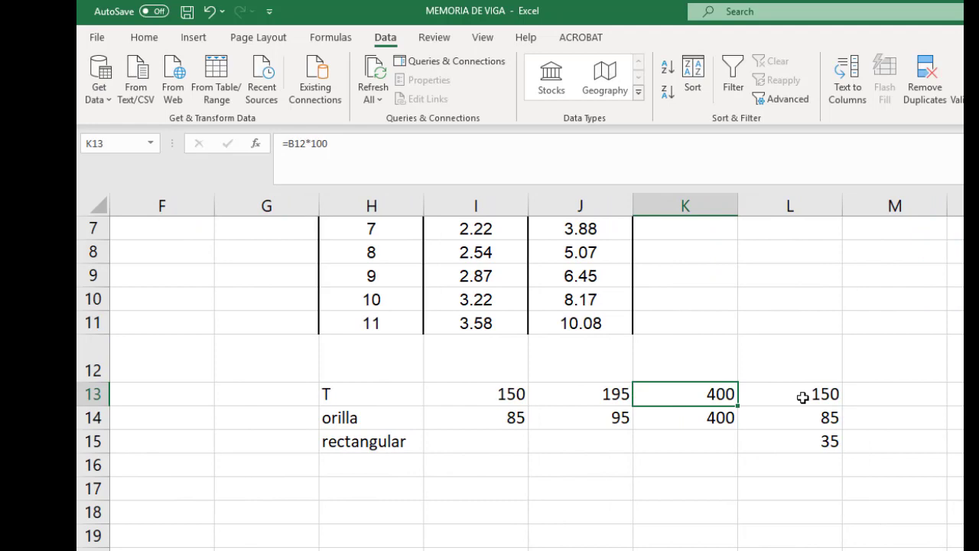
# Examine the MIN formula in L13 that picks the T beam's effective width from I13, J13 and K13.
pyautogui.click(802, 396)
pyautogui.doubleClick(805, 396)
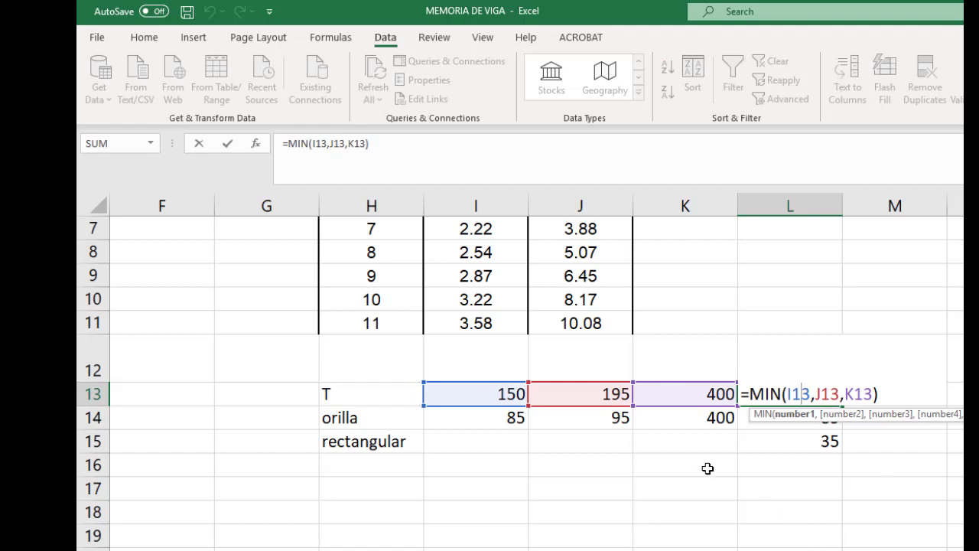
pyautogui.press('Escape')
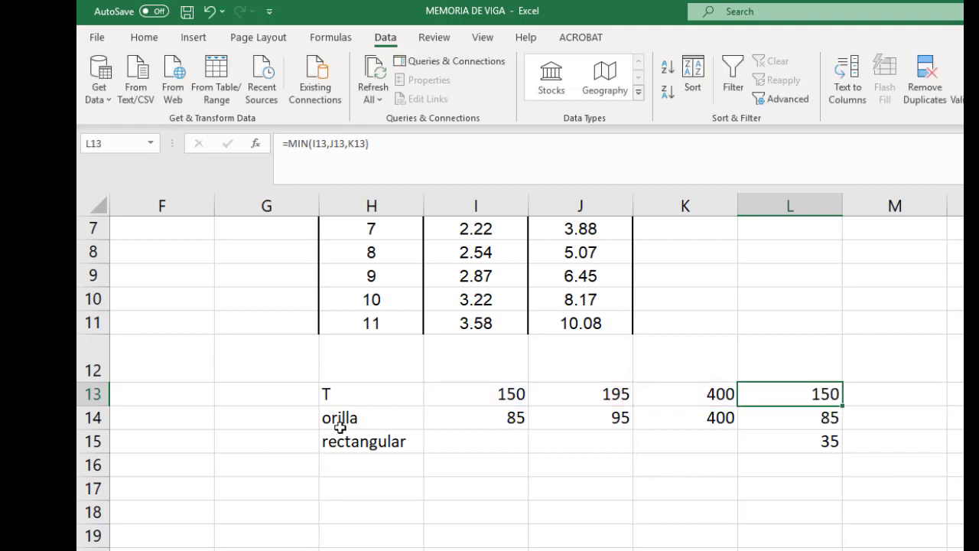
# Examine the orilla beam formulas in I14 and J14, including their B11, B13 and B10 terms.
pyautogui.doubleClick(485, 415)
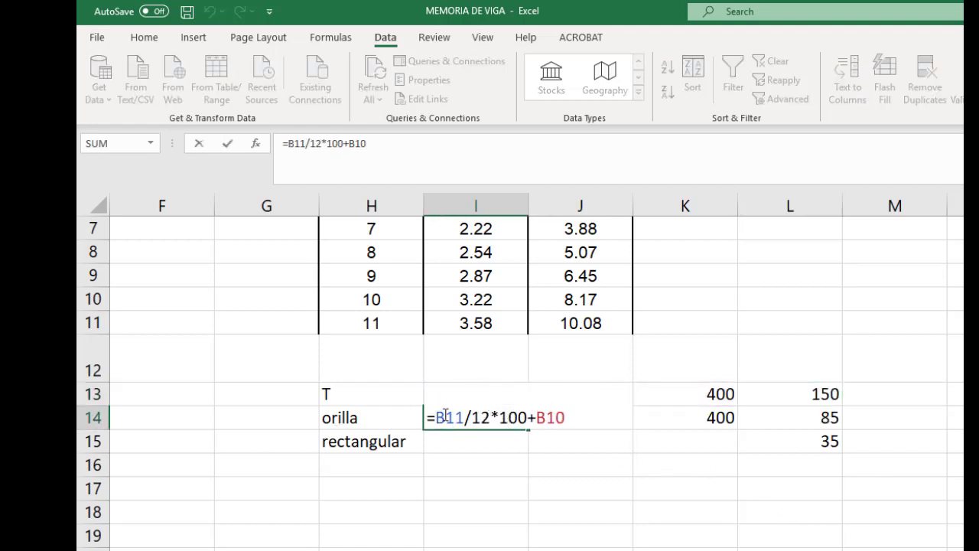
pyautogui.moveTo(436, 417); pyautogui.dragTo(540, 429)
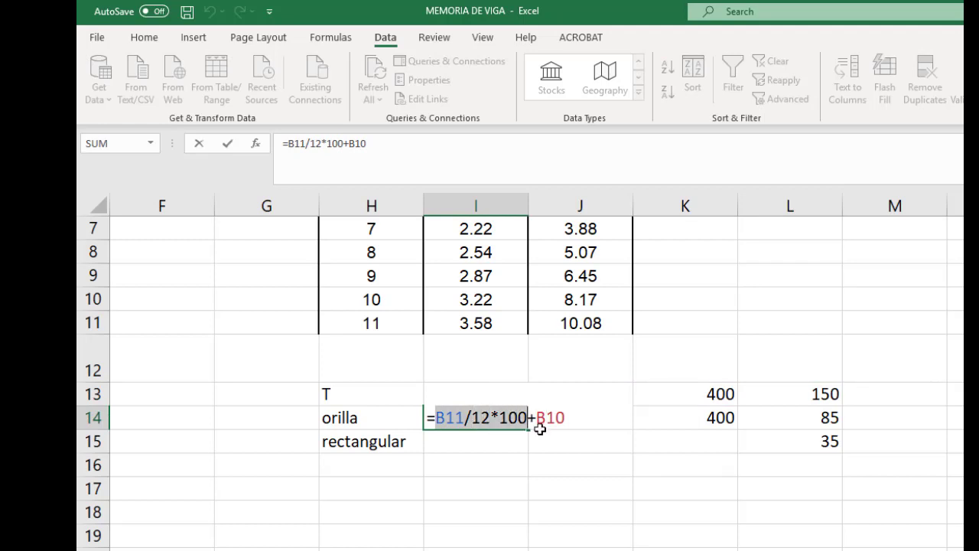
pyautogui.doubleClick(556, 418)
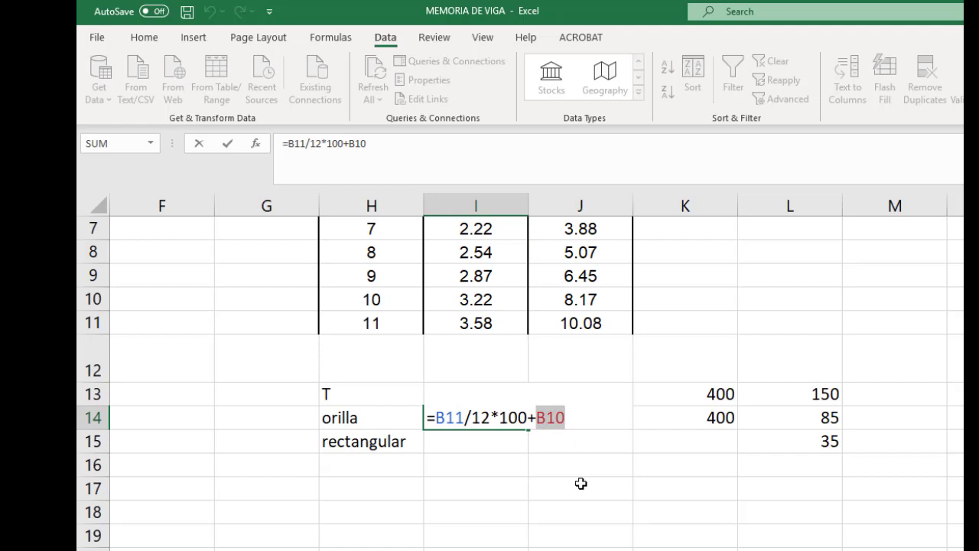
pyautogui.hotkey('ctrl', 'Return')
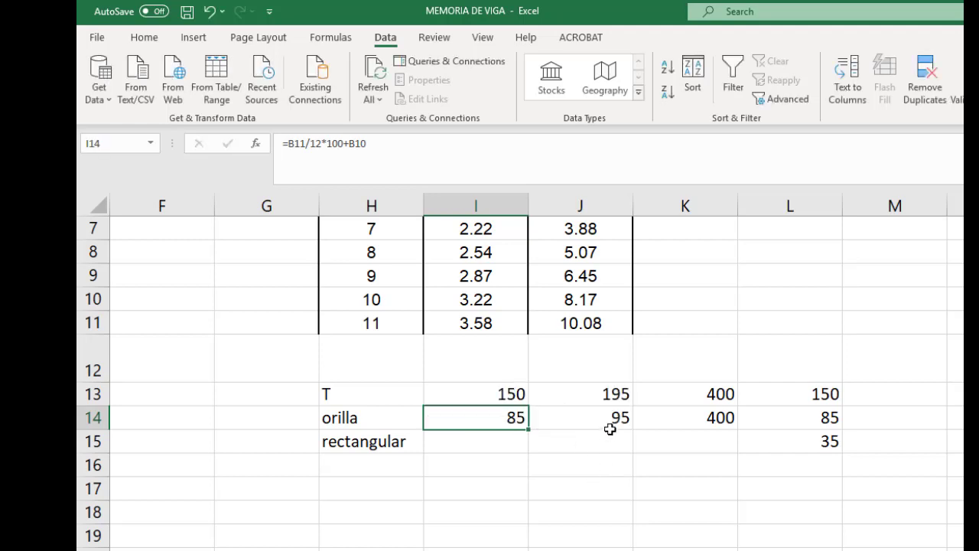
pyautogui.doubleClick(610, 420)
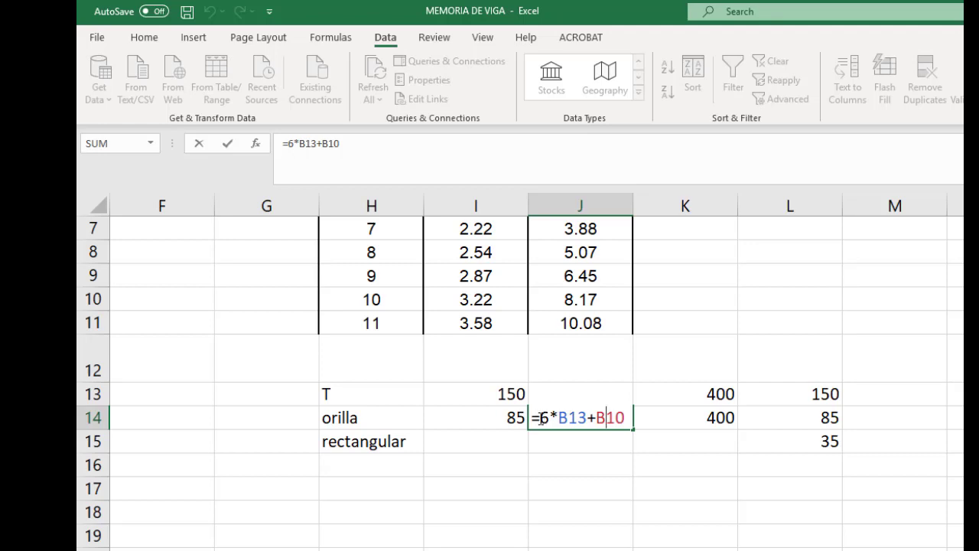
pyautogui.moveTo(540, 417); pyautogui.dragTo(626, 418)
pyautogui.hotkey('ctrl', 'Return')
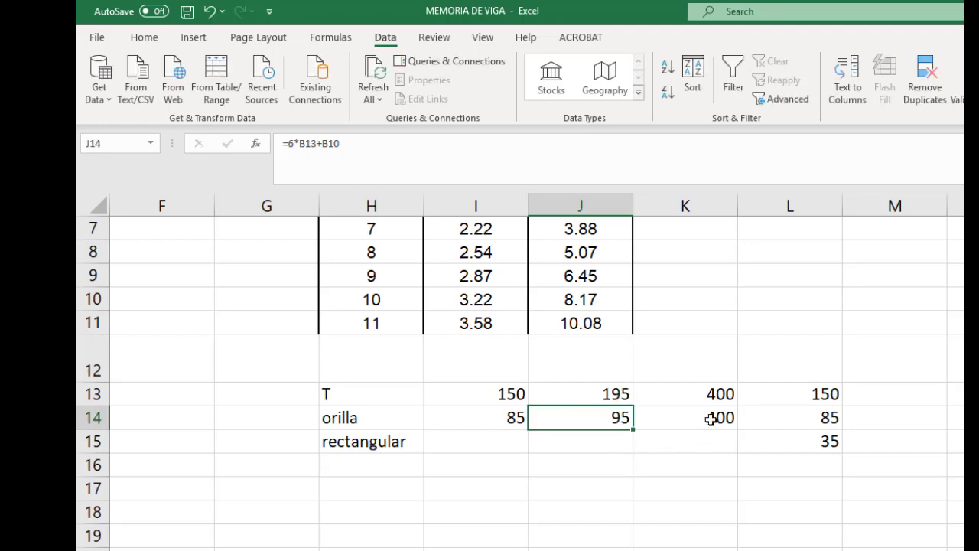
# Examine the orilla beam formula in K14, checking its B12 reference and the factor of 100.
pyautogui.click(711, 417)
pyautogui.doubleClick(711, 417)
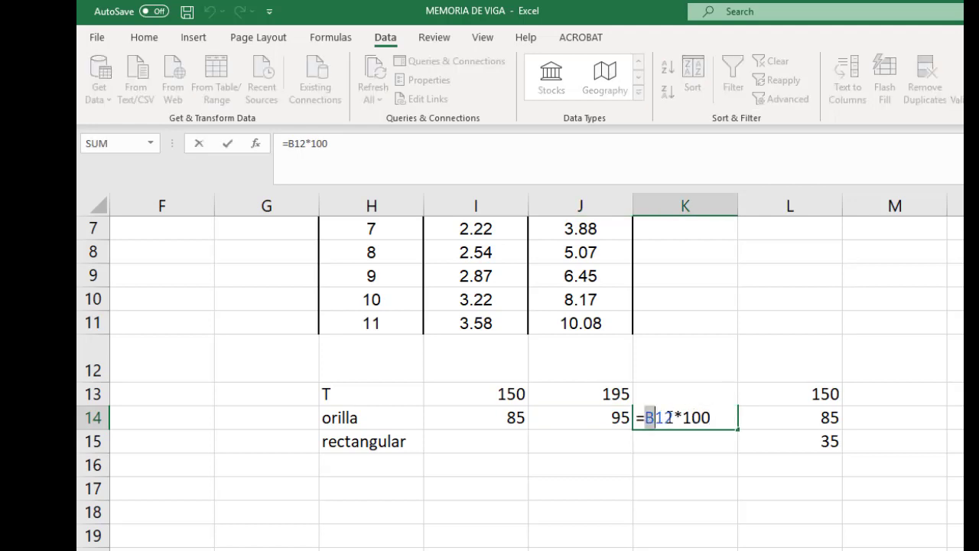
pyautogui.moveTo(644, 417); pyautogui.dragTo(675, 417)
pyautogui.moveTo(683, 418); pyautogui.dragTo(711, 418)
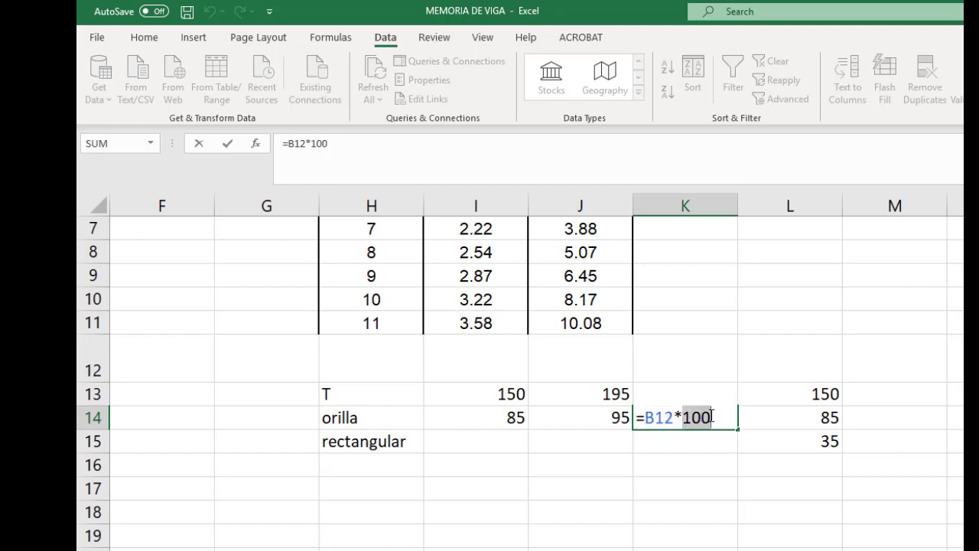
pyautogui.hotkey('ctrl', 'Return')
# Examine the MIN formula in L14 for the orilla beam and the L15 reference to Ancho viga Bw for the rectangular beam.
pyautogui.click(771, 420)
pyautogui.doubleClick(766, 417)
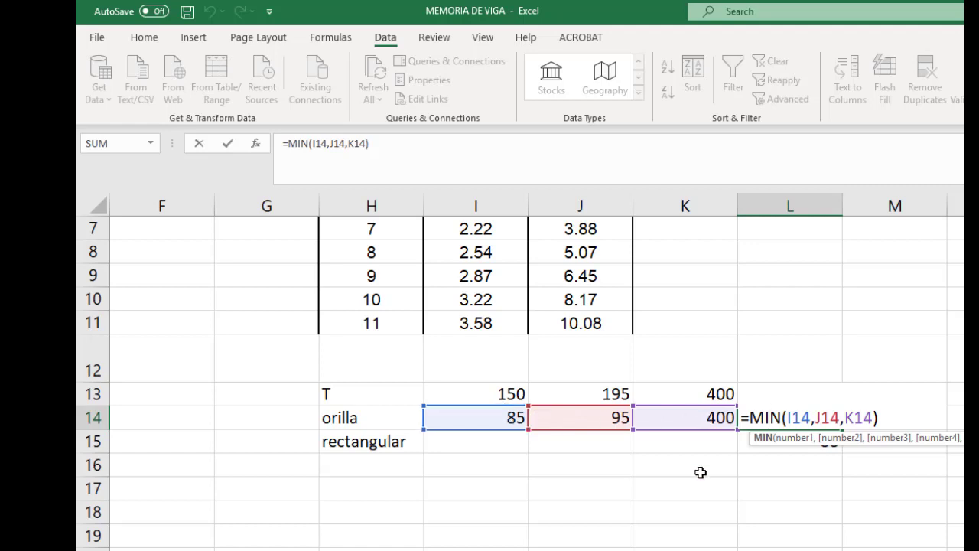
pyautogui.hotkey('ctrl', 'Return')
pyautogui.click(754, 438)
pyautogui.doubleClick(756, 439)
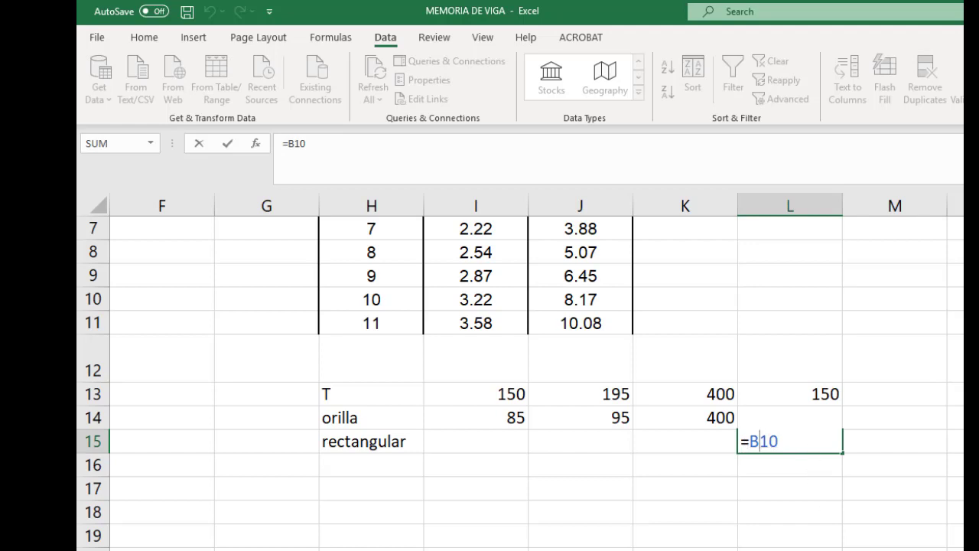
pyautogui.hscroll(-5, 520, 382)
pyautogui.press('Escape')
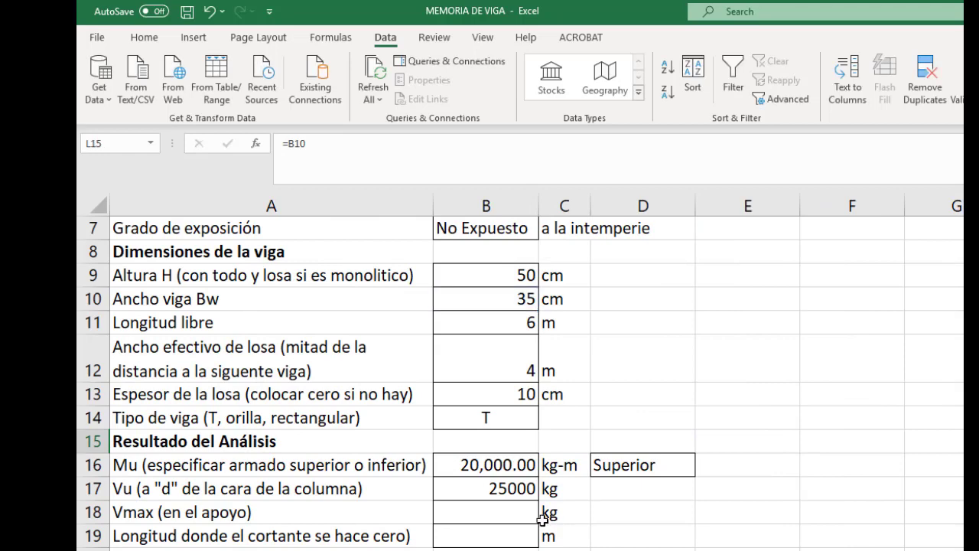
# Examine the VLOOKUP formula for Ancho efectivo beff in B28, checking its column index argument of 5.
pyautogui.scroll(-2, 420, 512)
pyautogui.scroll(-3, 376, 443)
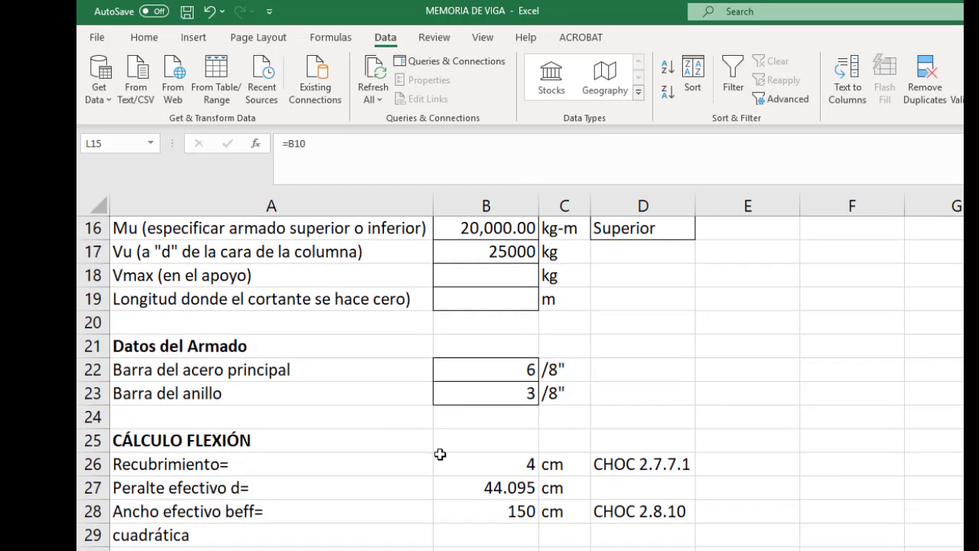
pyautogui.click(444, 369)
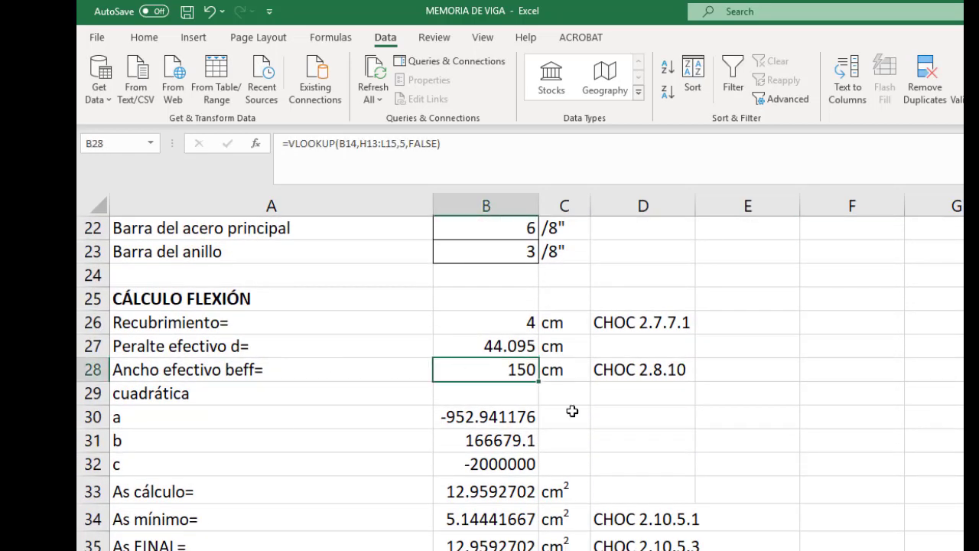
pyautogui.doubleClick(498, 371)
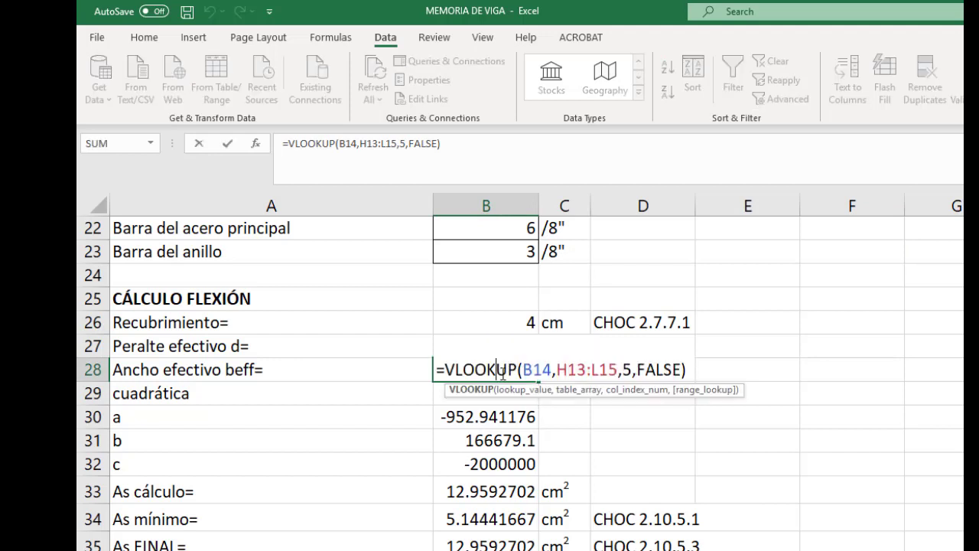
pyautogui.doubleClick(626, 370)
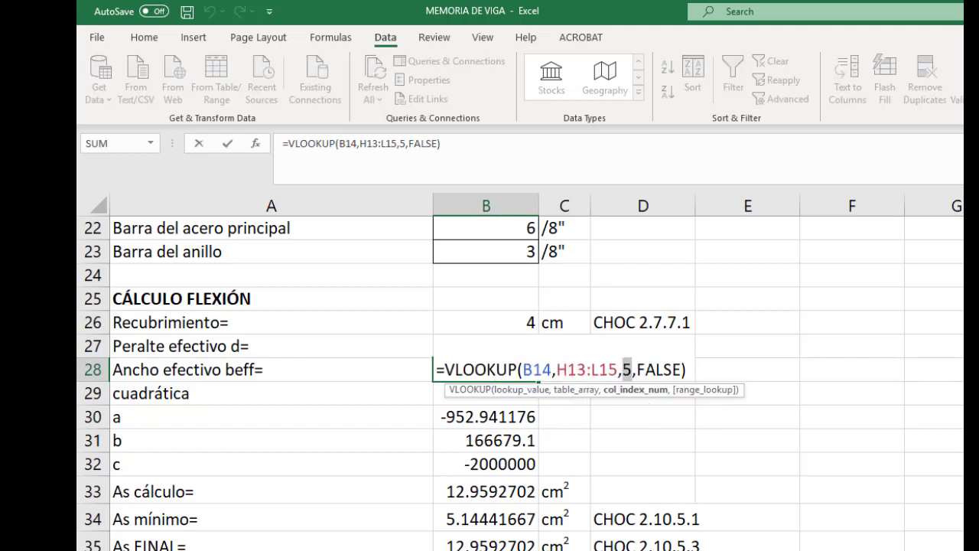
pyautogui.press('Escape')
# Review the H13:L15 lookup table across its columns to identify the fifth column used by the beff formula.
pyautogui.hscroll(3, 535, 372)
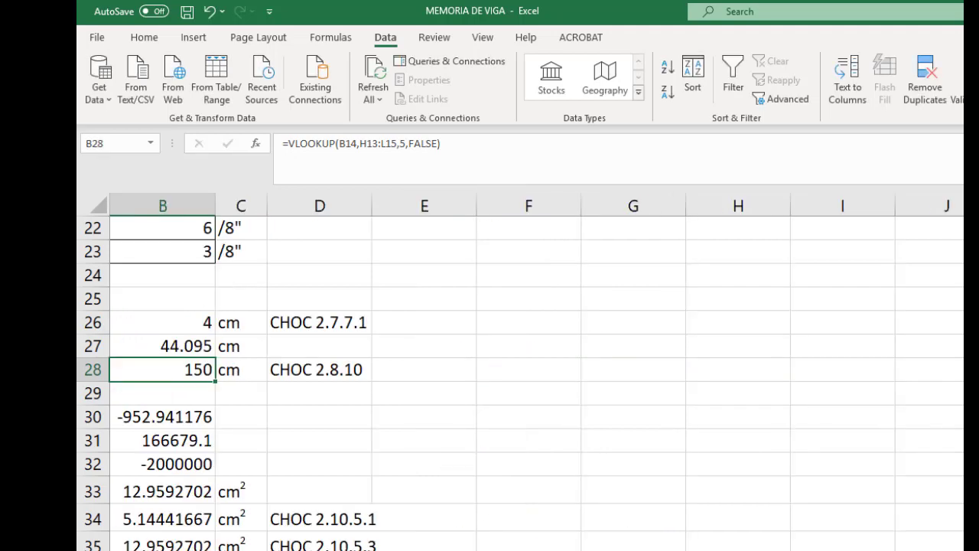
pyautogui.scroll(7, 782, 503)
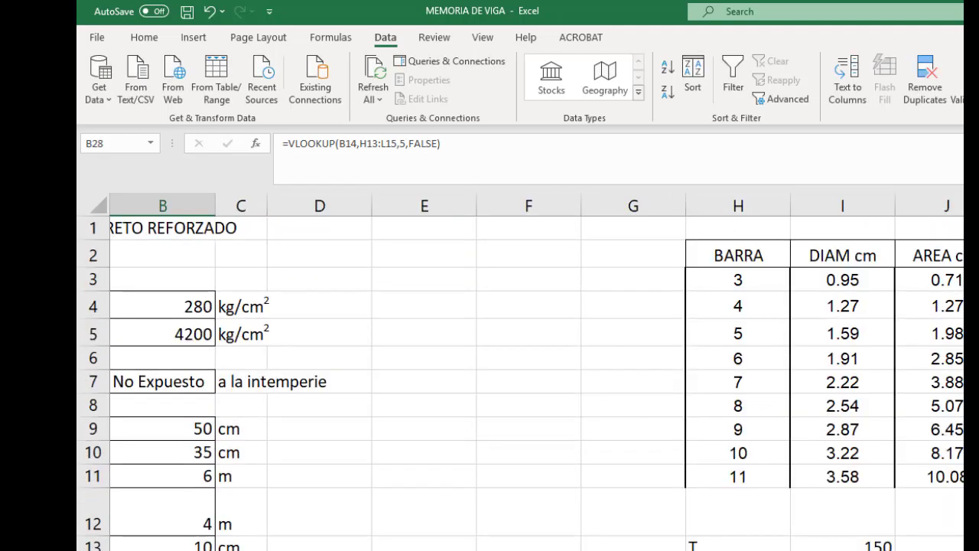
pyautogui.hscroll(6, 532, 372)
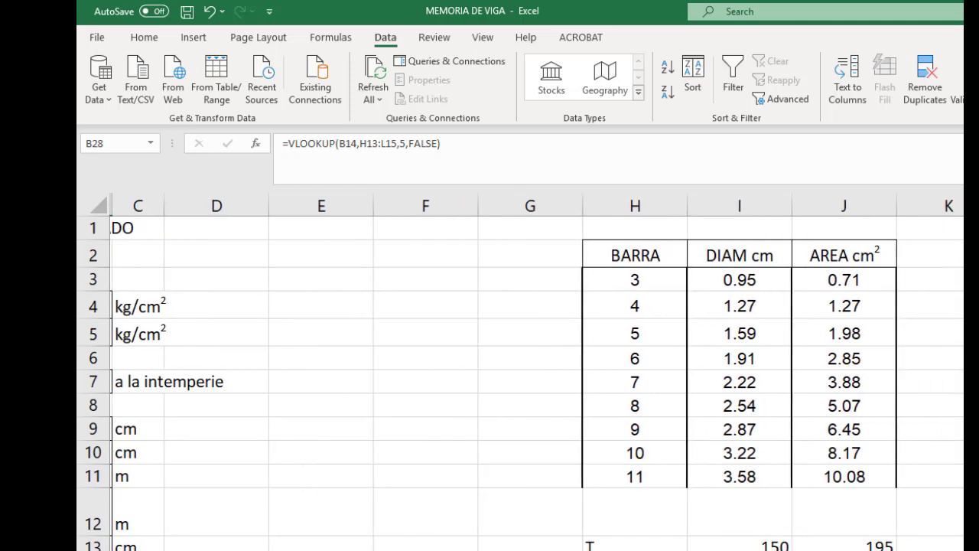
pyautogui.scroll(-3, 508, 517)
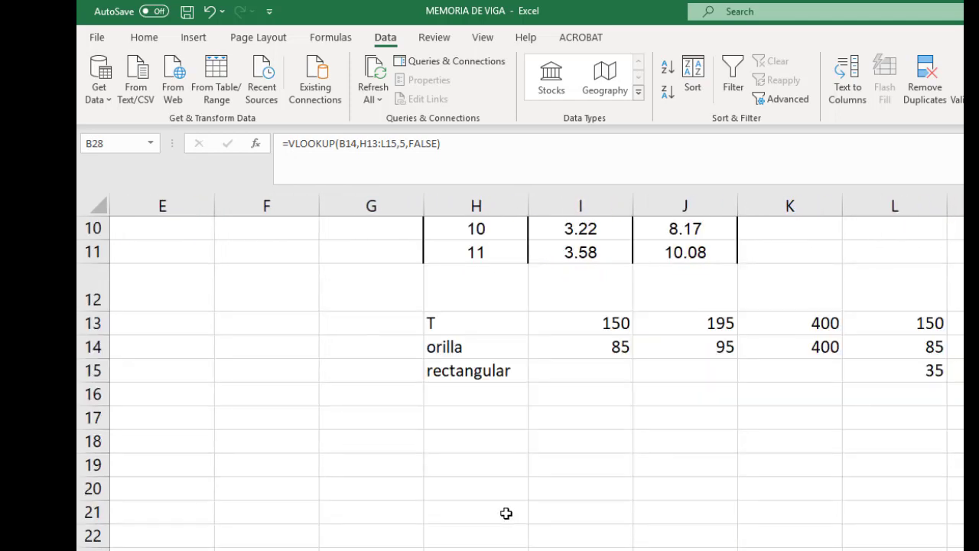
pyautogui.click(442, 322)
pyautogui.click(607, 329)
pyautogui.click(691, 329)
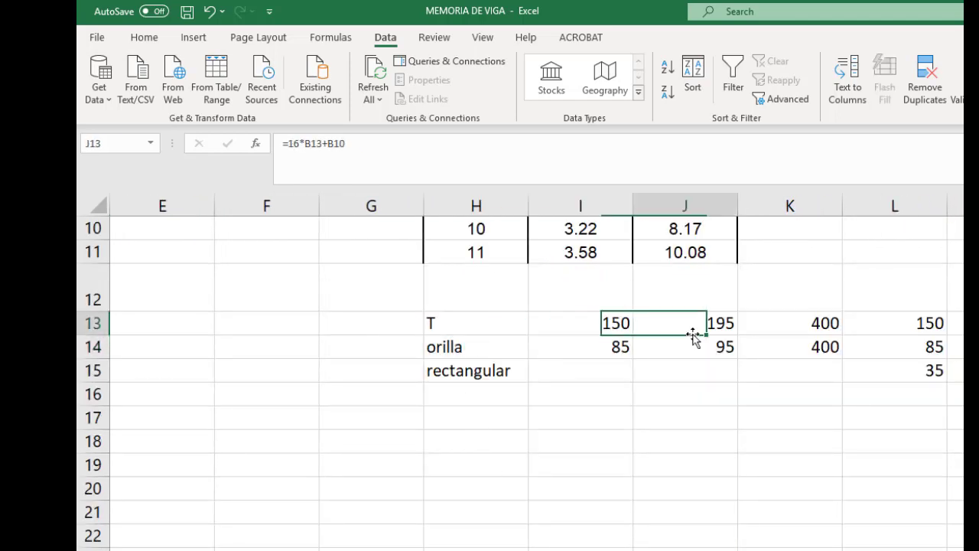
pyautogui.click(837, 344)
pyautogui.click(928, 345)
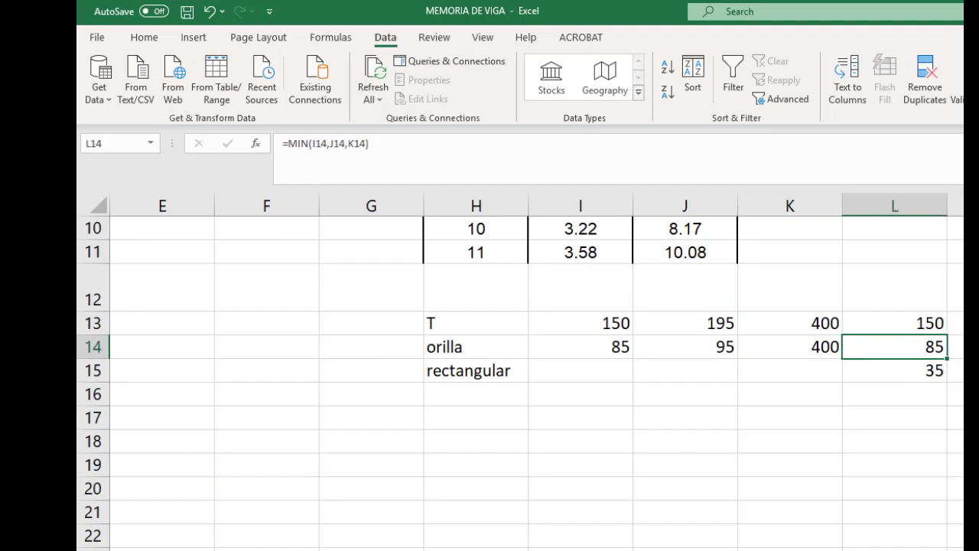
# Open the formula for quadratic coefficient a in B30 and examine its 0.9 factor.
pyautogui.hscroll(-4, 354, 515)
pyautogui.scroll(-2, 432, 475)
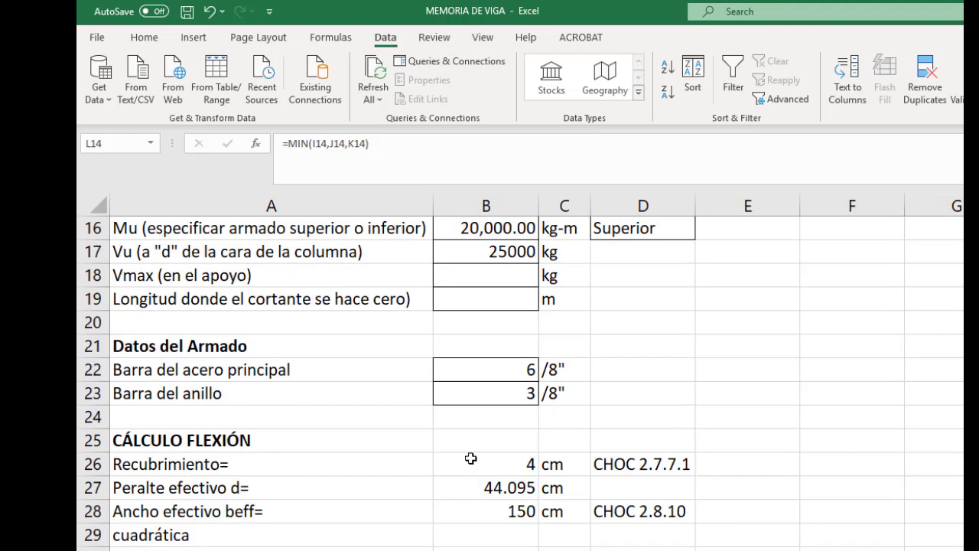
pyautogui.scroll(1, 470, 459)
pyautogui.scroll(-3, 530, 478)
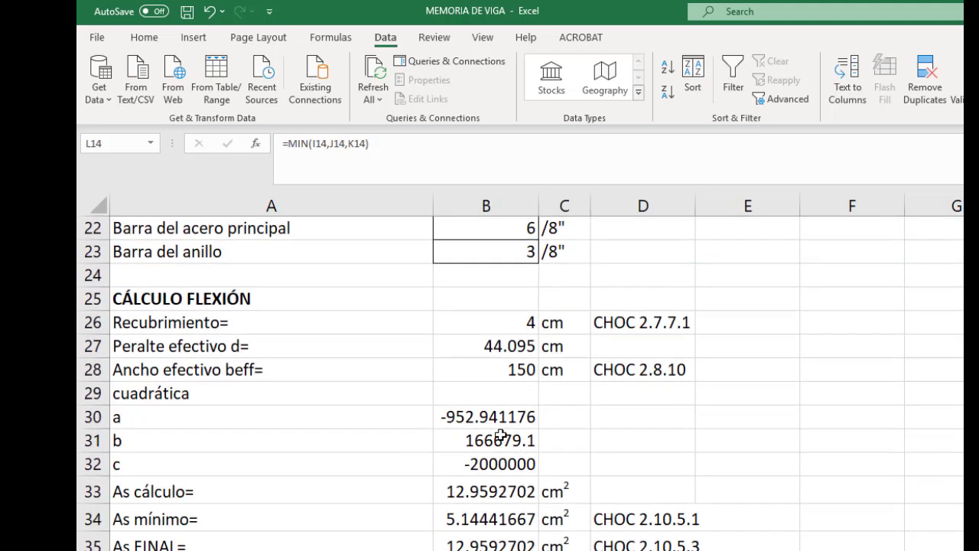
pyautogui.click(317, 398)
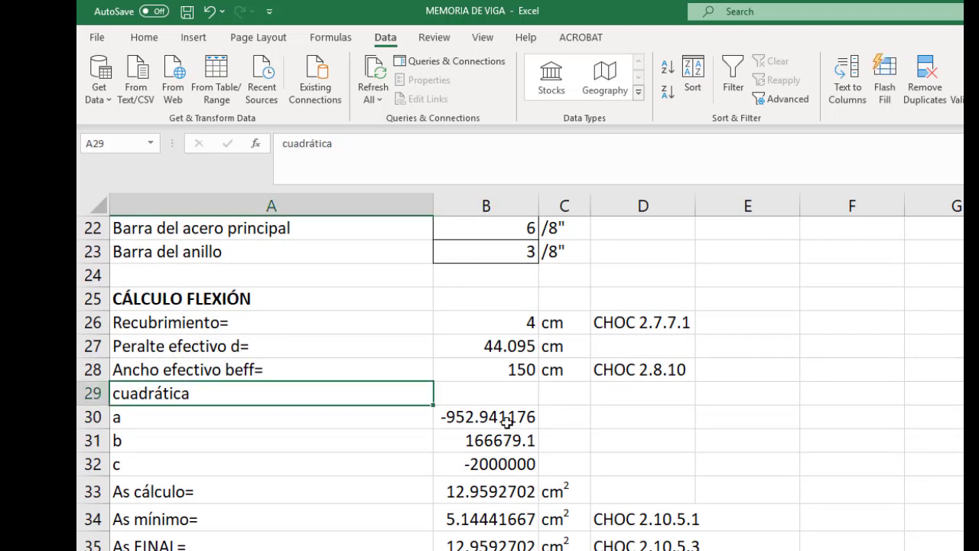
pyautogui.click(466, 416)
pyautogui.doubleClick(446, 418)
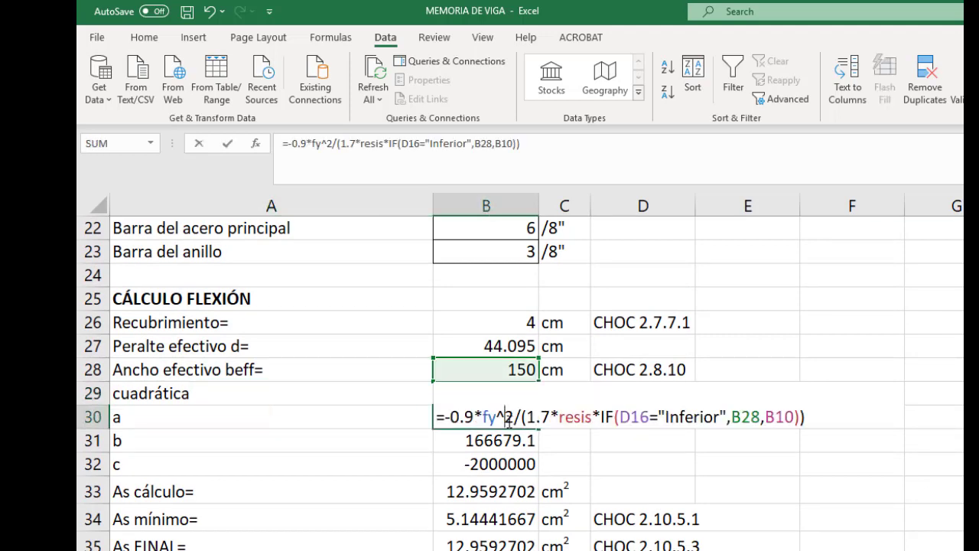
pyautogui.doubleClick(462, 416)
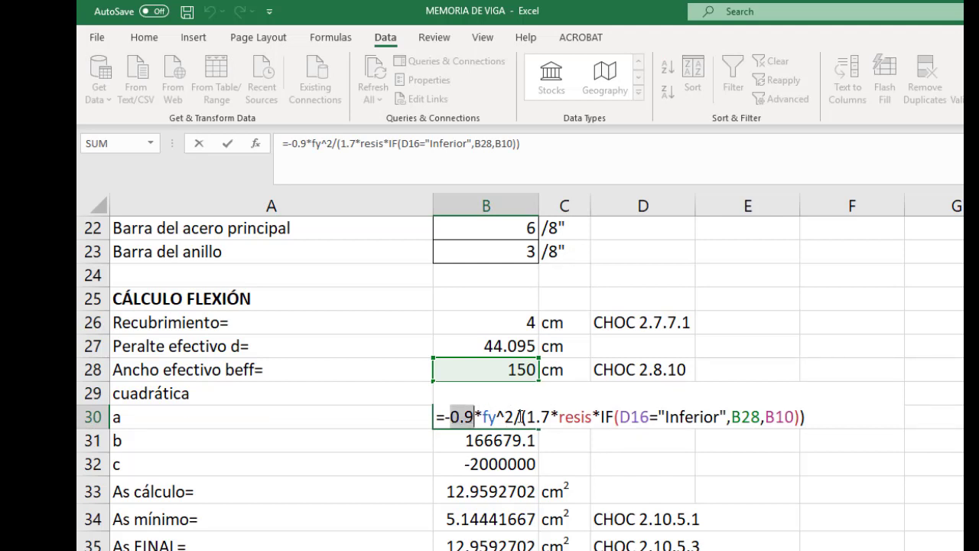
# Trace the fy term of the B30 formula to Fluencia del acero in the input data.
pyautogui.doubleClick(488, 416)
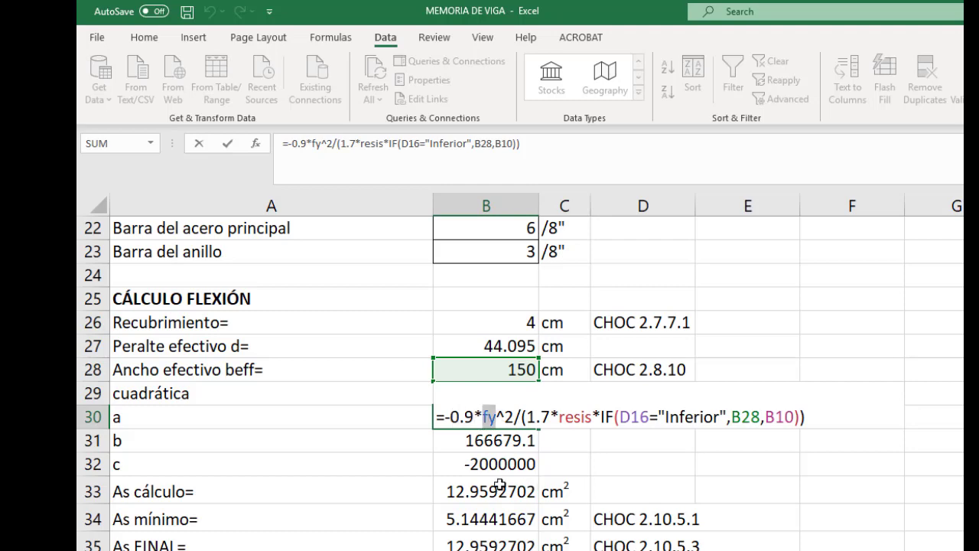
pyautogui.scroll(6, 470, 474)
pyautogui.scroll(1, 468, 402)
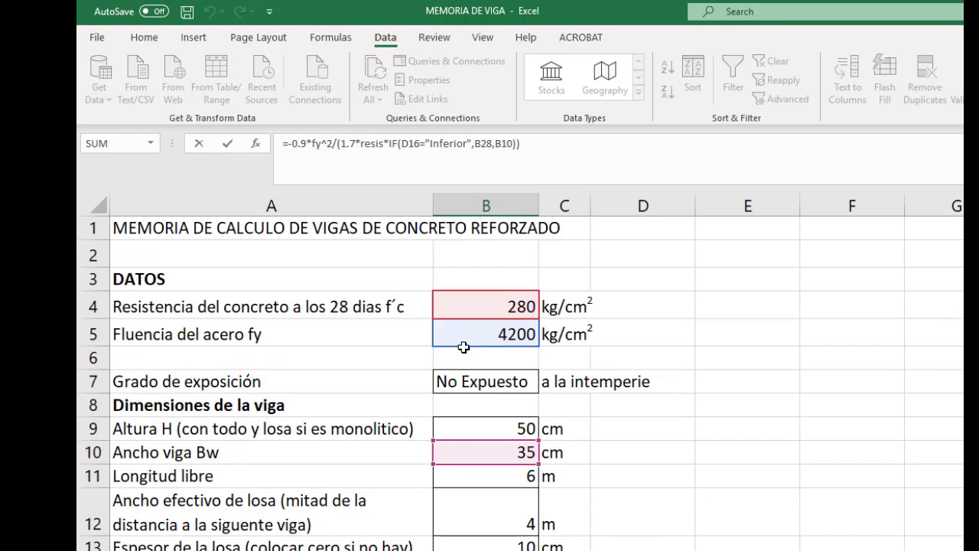
pyautogui.scroll(-6, 531, 487)
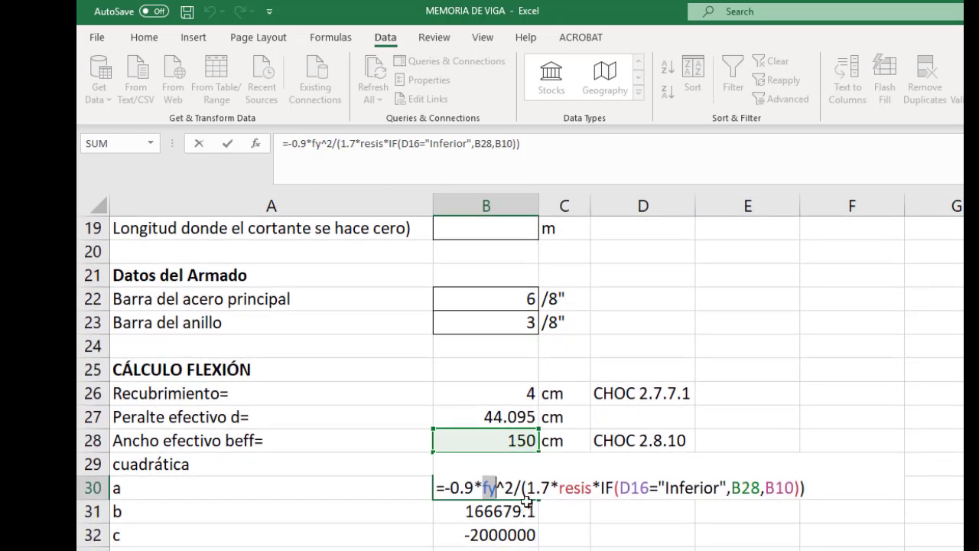
# Trace the resis term of the B30 formula to Resistencia del concreto in B4 and return to the formula.
pyautogui.moveTo(557, 487); pyautogui.dragTo(596, 490)
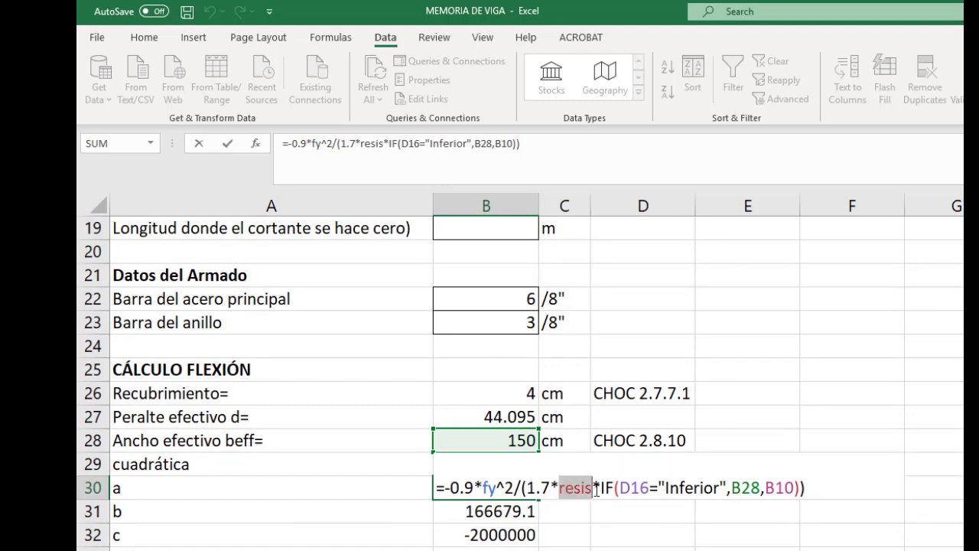
pyautogui.scroll(6, 558, 481)
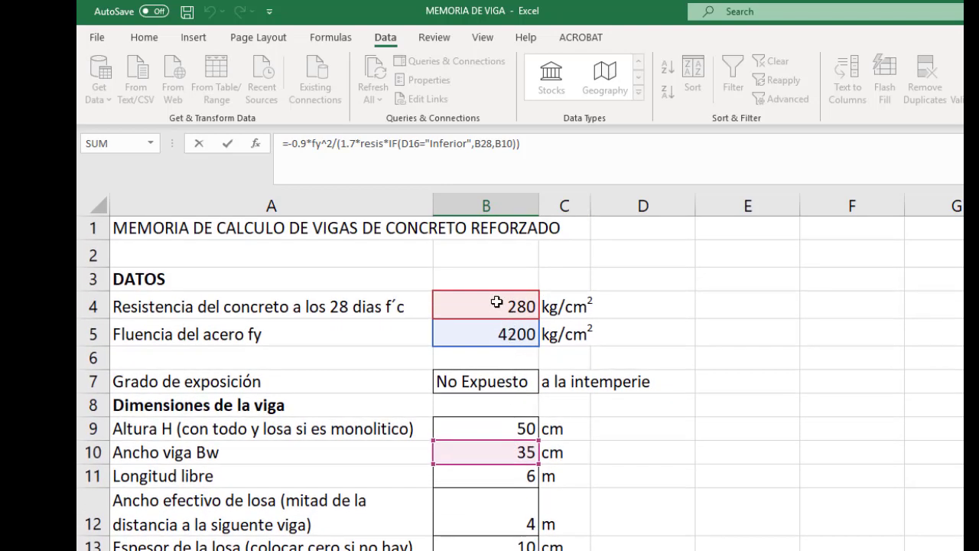
pyautogui.click(497, 303)
pyautogui.scroll(-5, 614, 479)
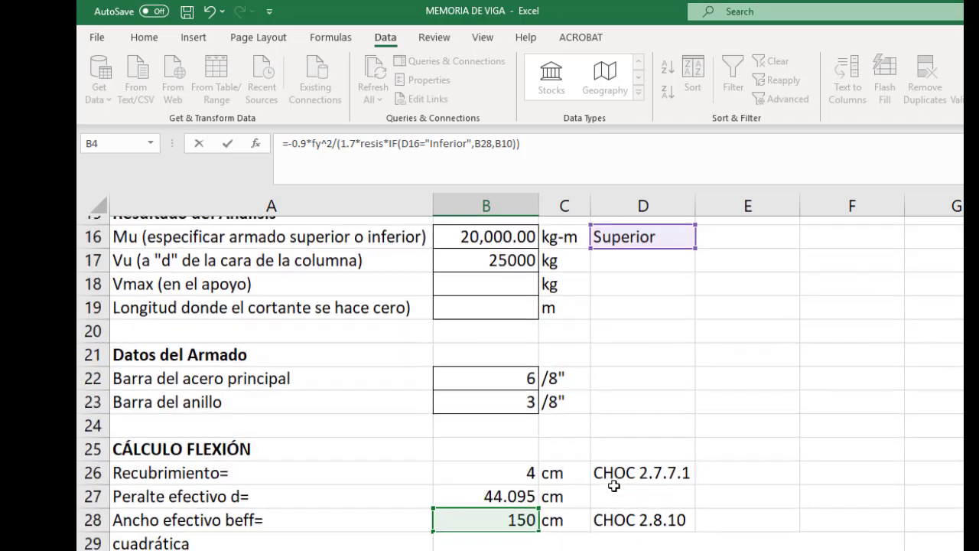
pyautogui.scroll(-3, 613, 486)
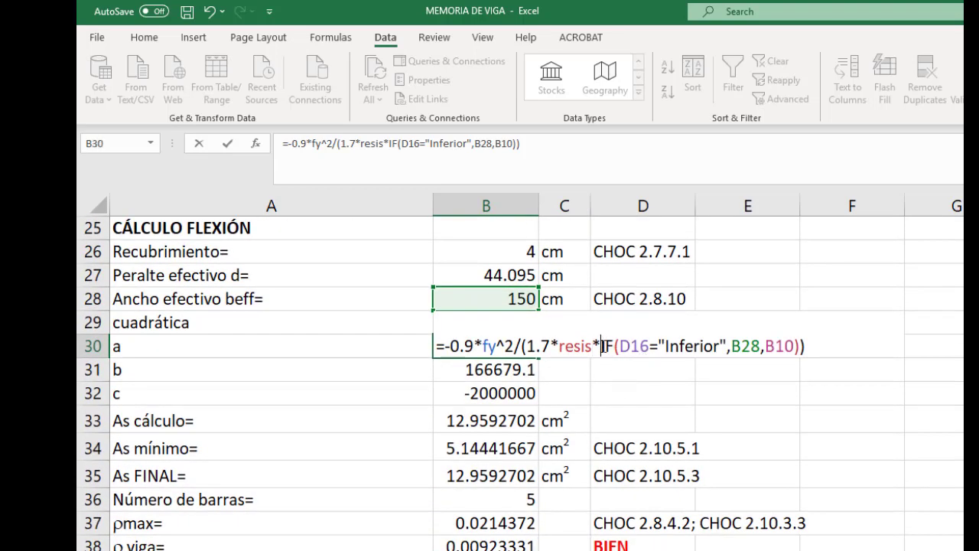
# Examine the IF term of the B30 formula and trace its D16="Inferior" condition to the armado cell beside Mu.
pyautogui.moveTo(602, 345); pyautogui.dragTo(807, 349)
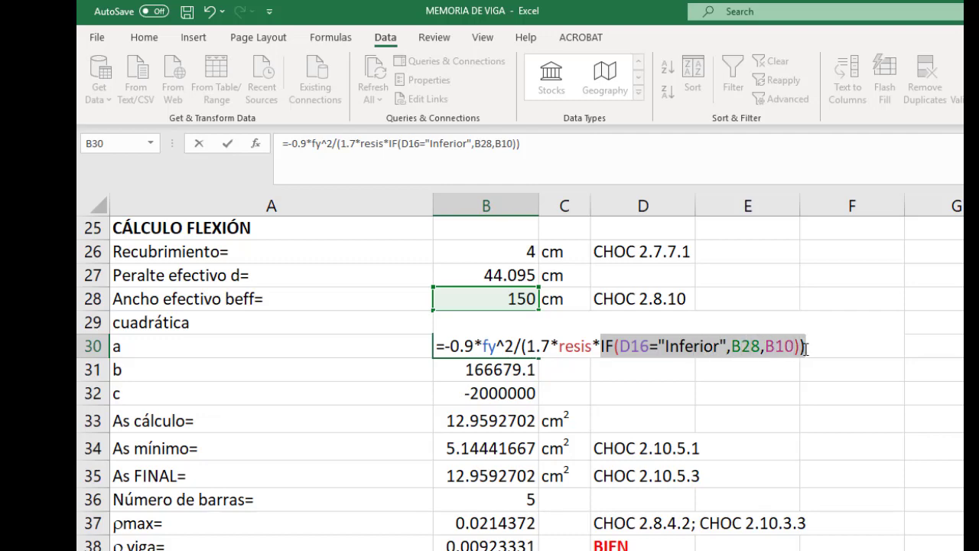
pyautogui.scroll(1, 619, 355)
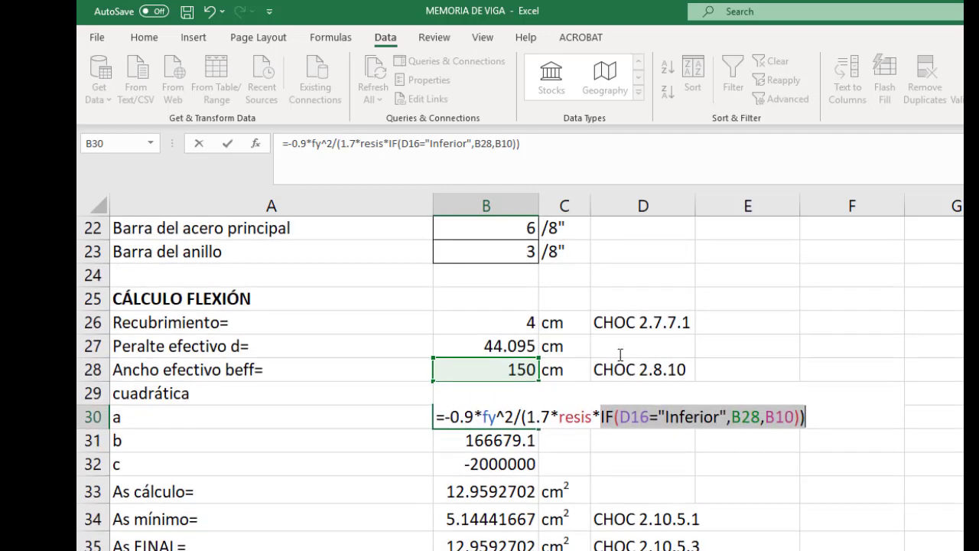
pyautogui.scroll(-1, 619, 355)
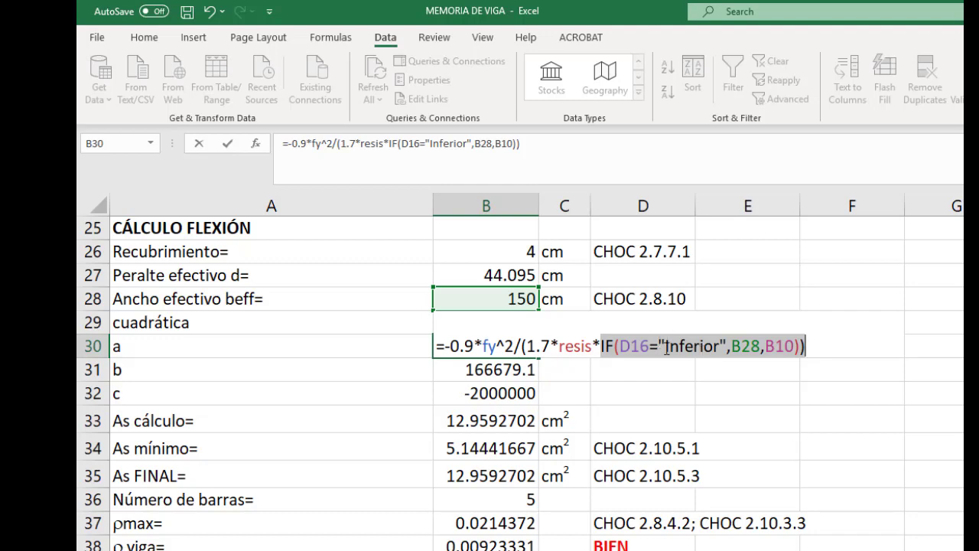
pyautogui.scroll(5, 631, 358)
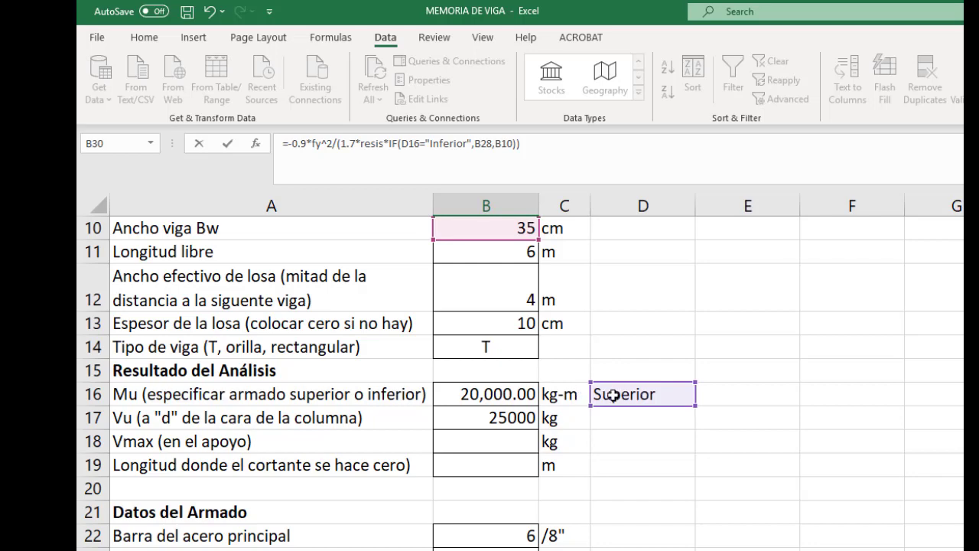
pyautogui.scroll(-3, 617, 395)
pyautogui.scroll(-2, 683, 485)
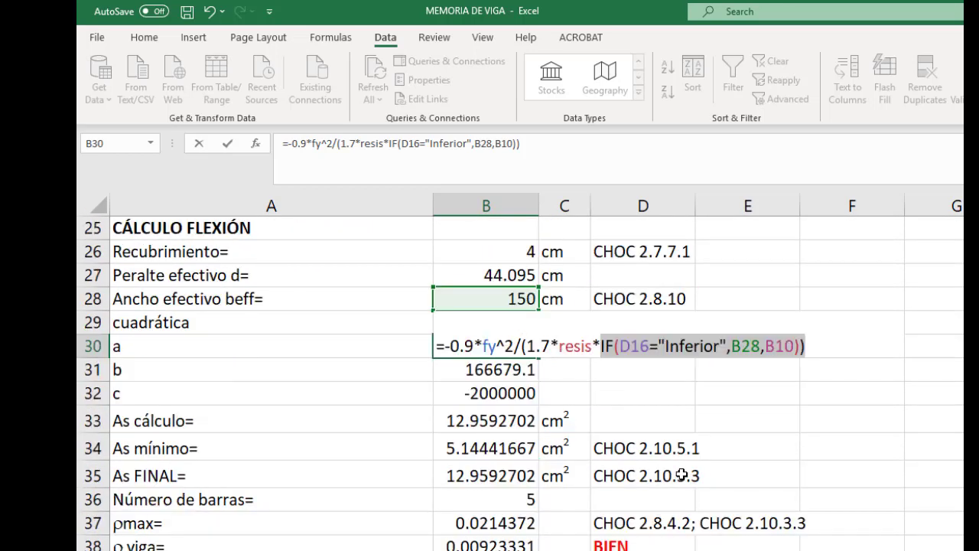
pyautogui.scroll(2, 679, 463)
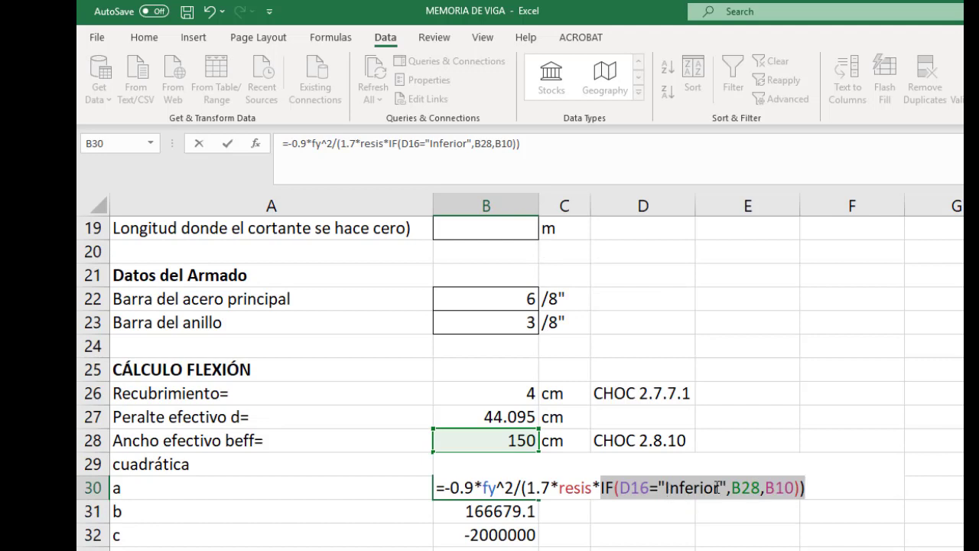
# Examine the B28 and B10 alternatives of the IF term, tracing B10 to Ancho viga Bw, and close the B30 formula.
pyautogui.moveTo(732, 488); pyautogui.dragTo(761, 488)
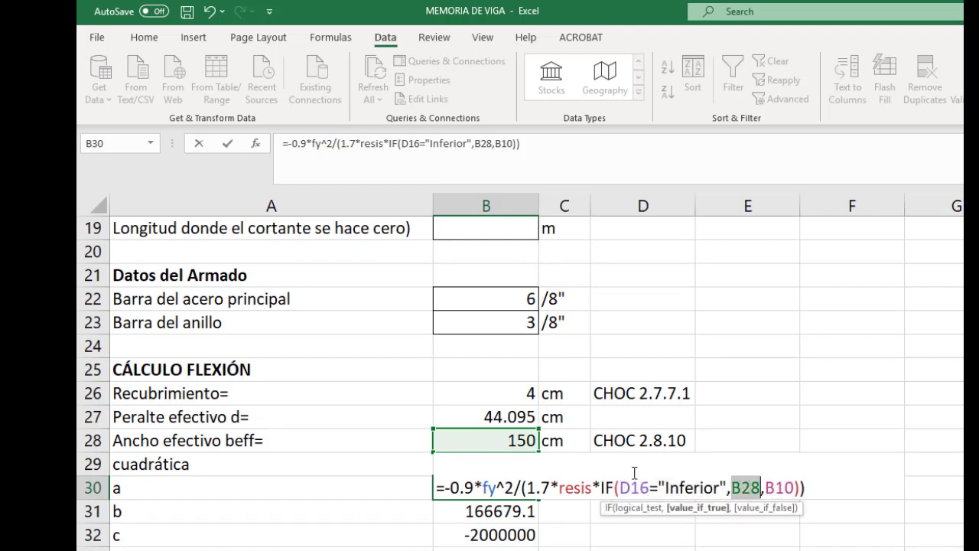
pyautogui.moveTo(766, 488); pyautogui.dragTo(795, 488)
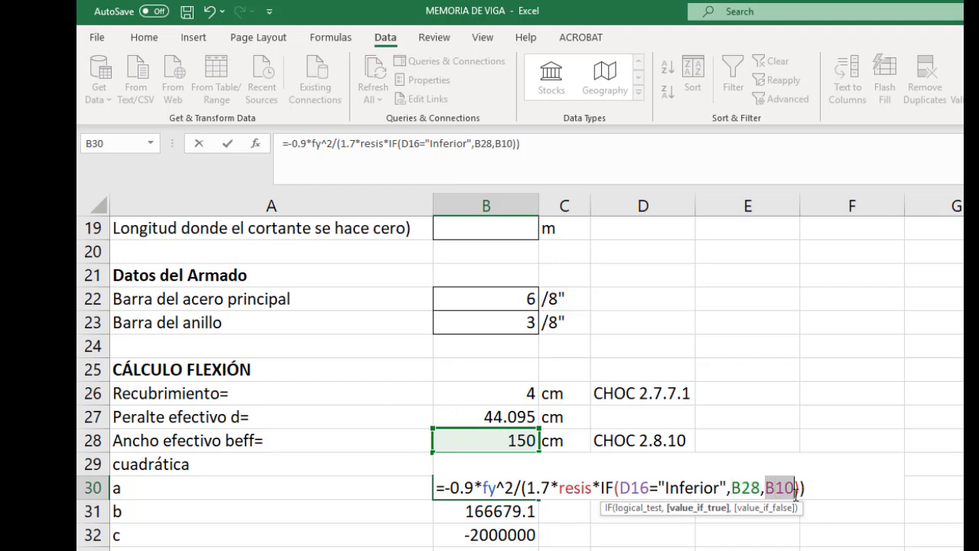
pyautogui.scroll(4, 489, 430)
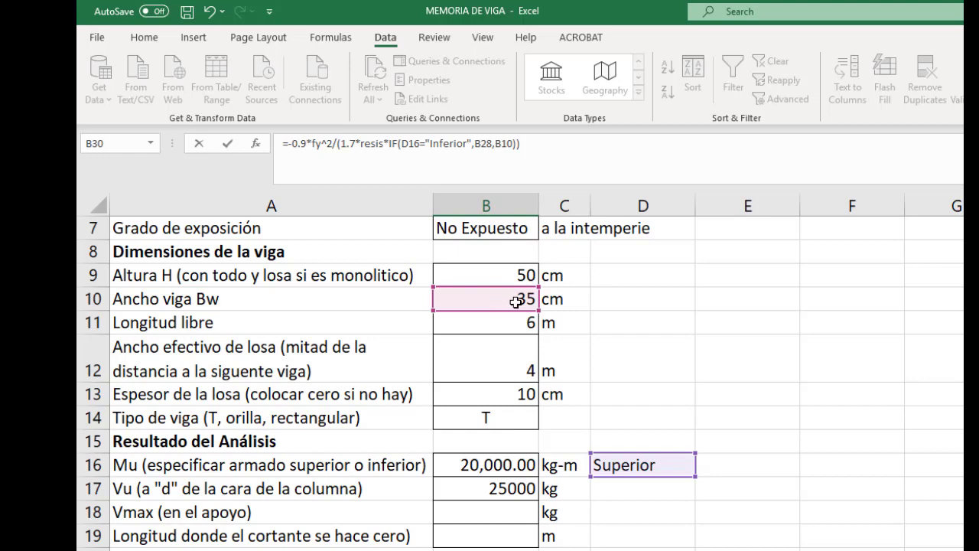
pyautogui.scroll(-3, 585, 471)
pyautogui.scroll(-3, 585, 471)
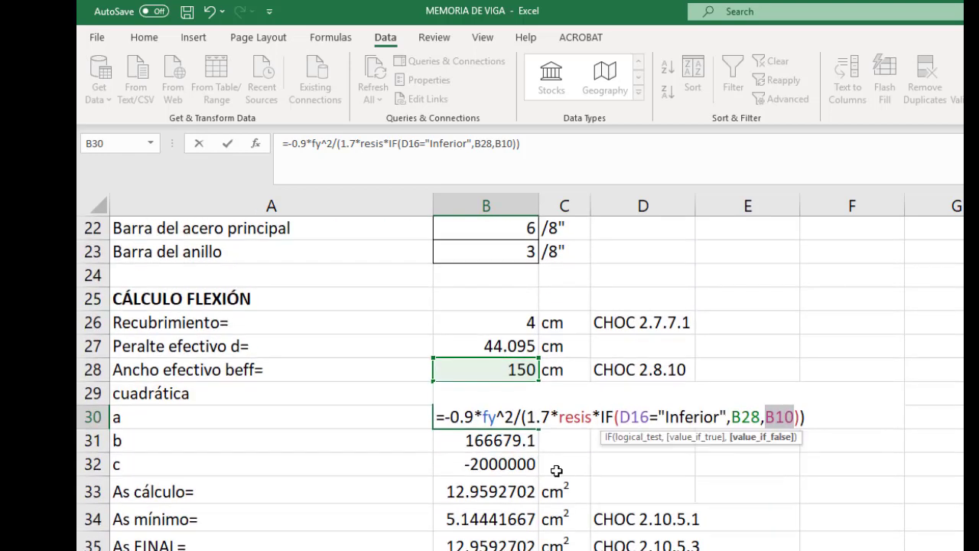
pyautogui.hotkey('ctrl', 'Return')
# Open the formula for quadratic coefficient b in B31, examine its 0.9*fy*d expression and close it.
pyautogui.click(500, 439)
pyautogui.write('=0.9*fy*d')
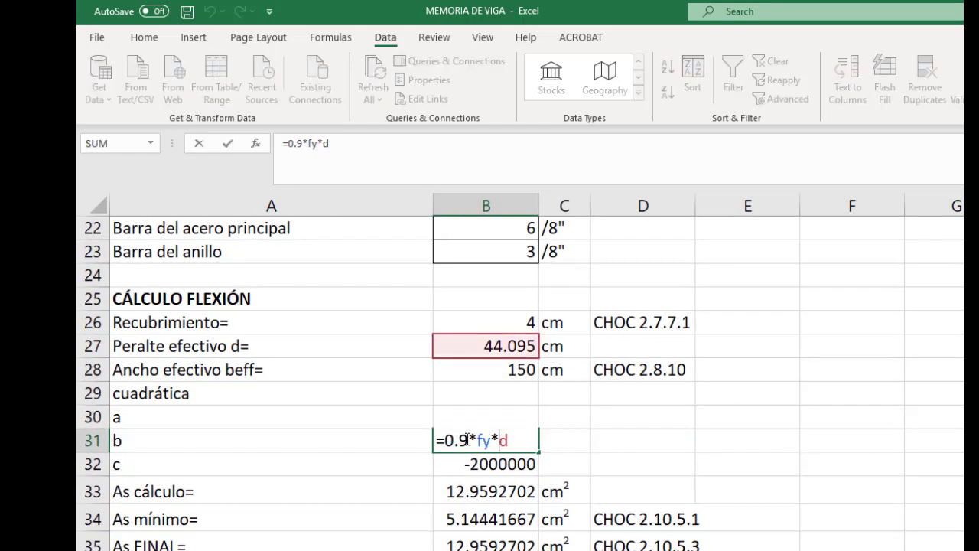
pyautogui.press('Left')
pyautogui.moveTo(443, 435); pyautogui.dragTo(509, 440)
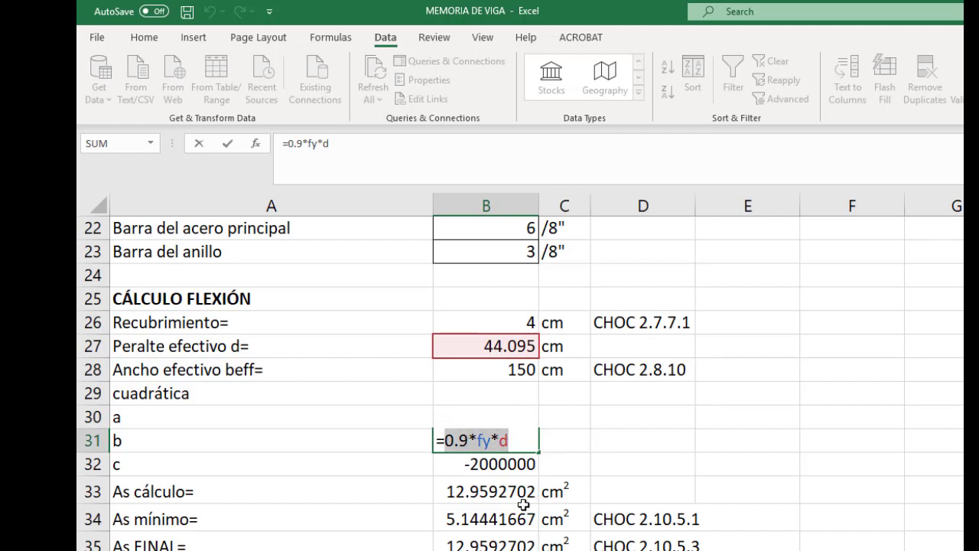
pyautogui.press('Escape')
# Open the formula for coefficient c in B32, trace its B16 term to Mu, examine the 100 factor and close it.
pyautogui.doubleClick(497, 464)
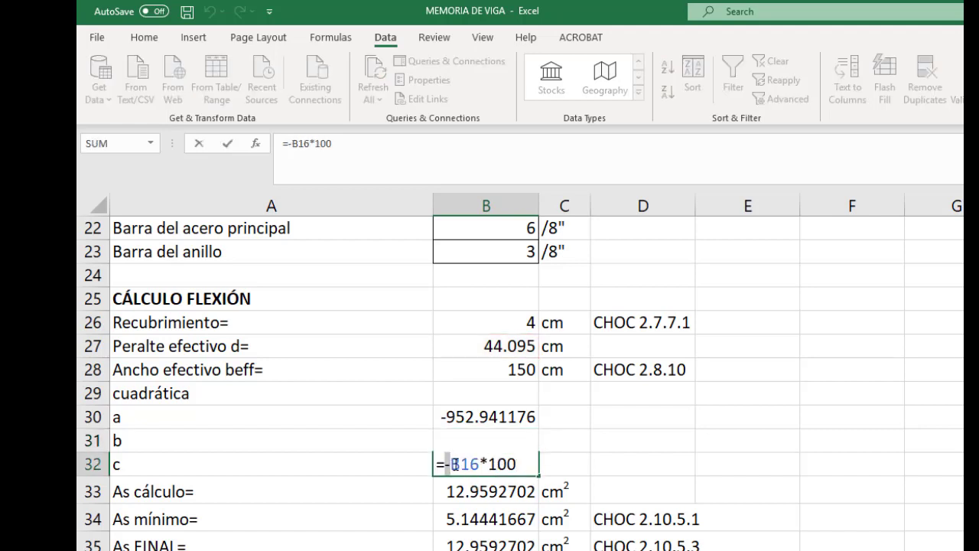
pyautogui.moveTo(451, 464); pyautogui.dragTo(519, 467)
pyautogui.scroll(3, 621, 479)
pyautogui.scroll(1, 620, 480)
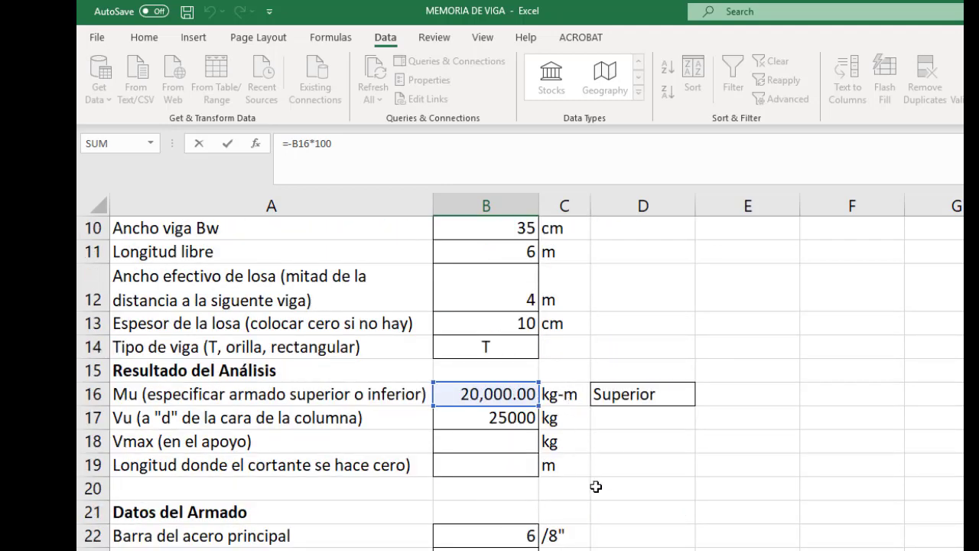
pyautogui.scroll(-4, 595, 485)
pyautogui.scroll(-1, 576, 459)
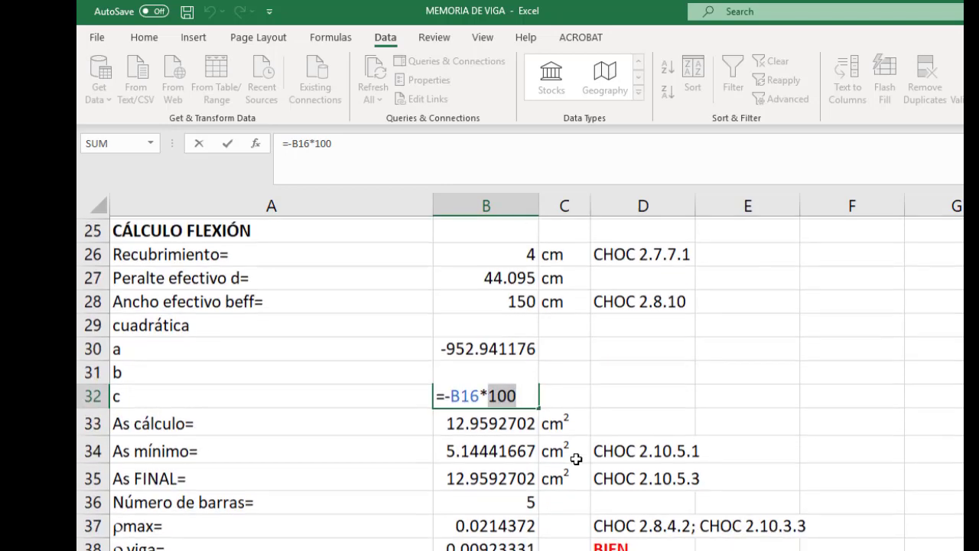
pyautogui.press('Return')
# Open the As cálculo formula in B33 and examine its -B31, SQRT and 2*B30 parts, leaving the formula as it is.
pyautogui.click(520, 422)
pyautogui.doubleClick(514, 420)
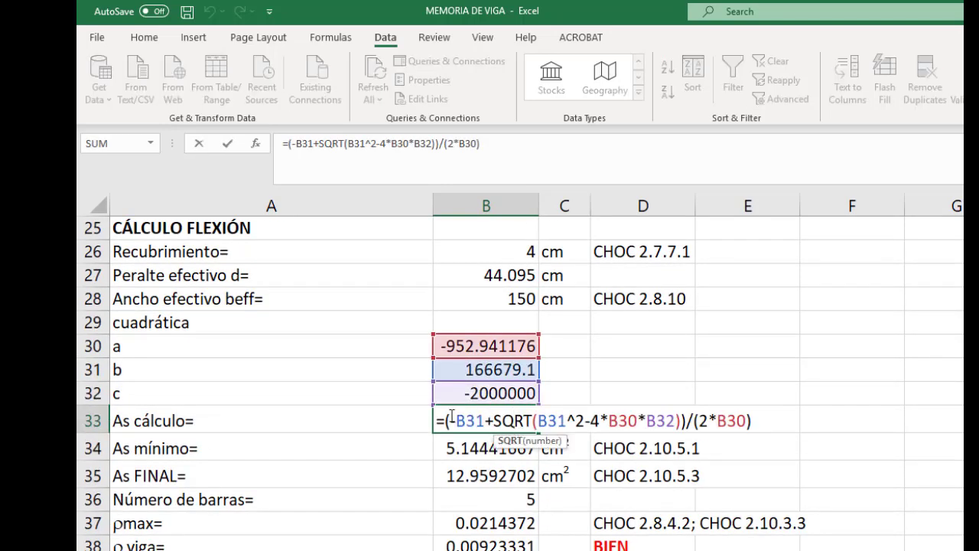
pyautogui.moveTo(446, 418); pyautogui.dragTo(486, 421)
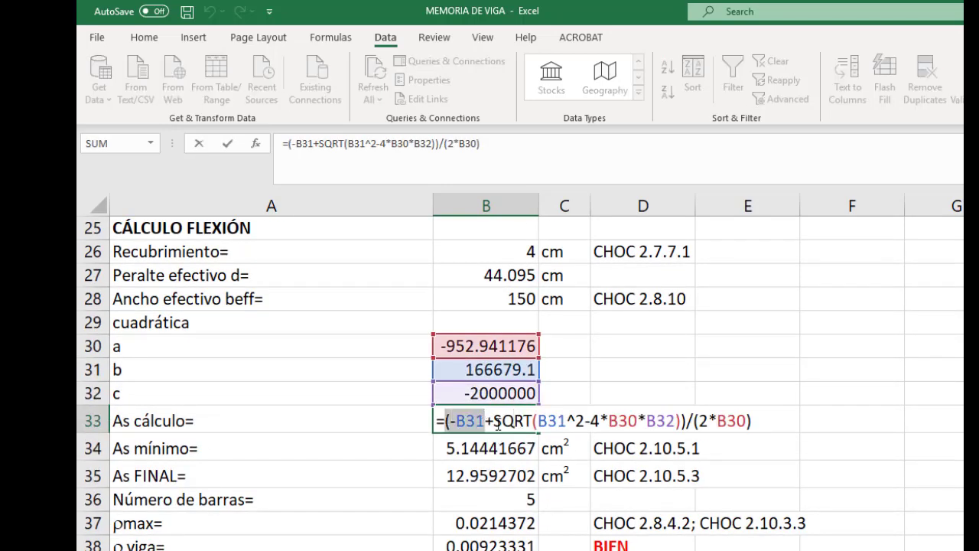
pyautogui.click(495, 421)
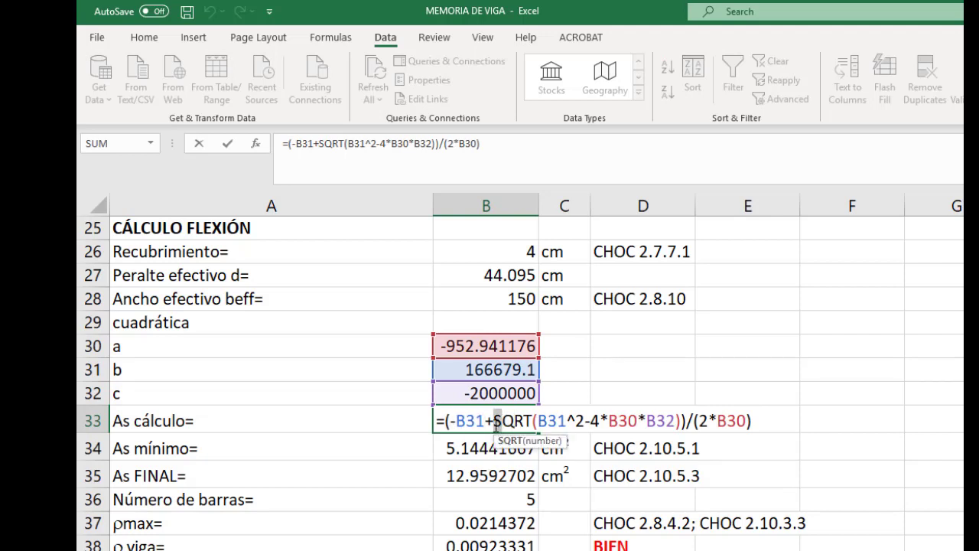
pyautogui.doubleClick(492, 421)
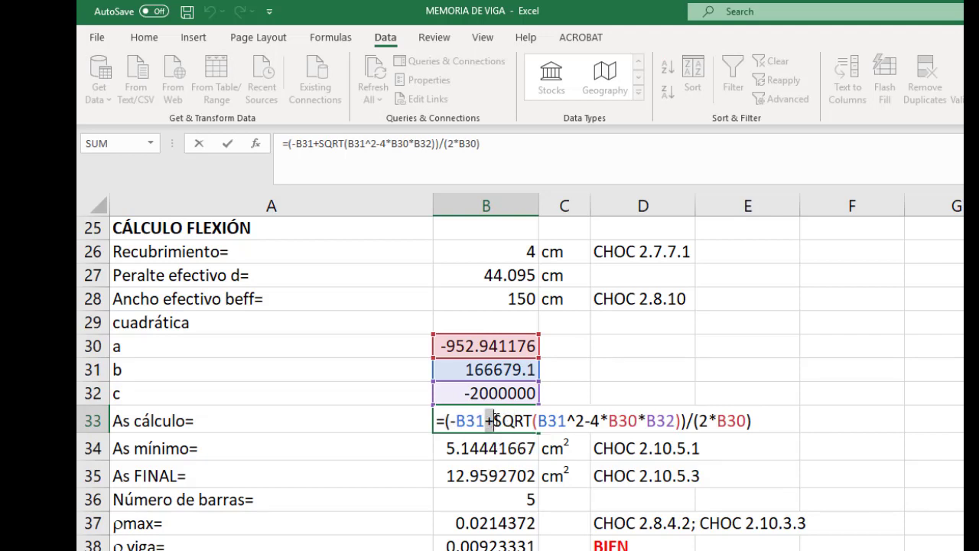
pyautogui.moveTo(495, 420); pyautogui.dragTo(673, 431)
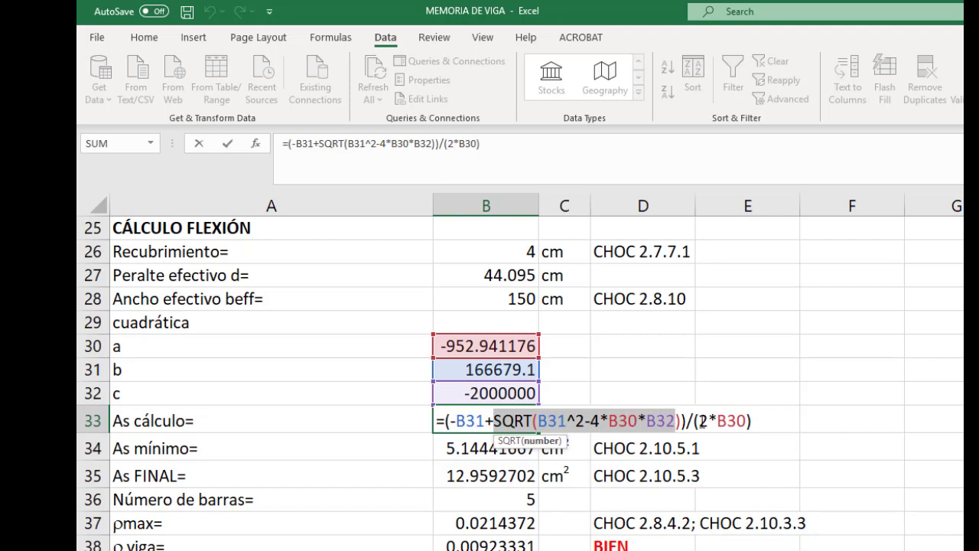
pyautogui.moveTo(699, 421); pyautogui.dragTo(746, 421)
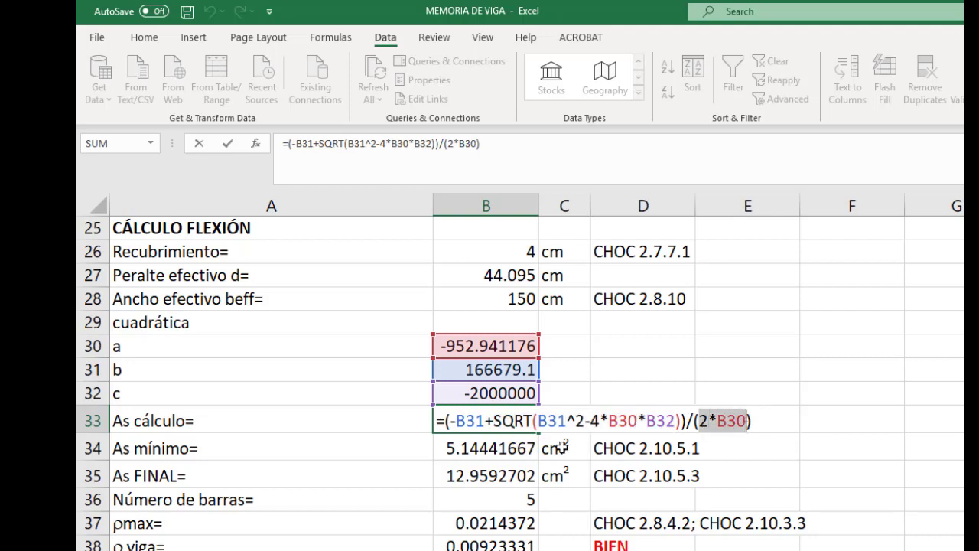
pyautogui.press('Escape')
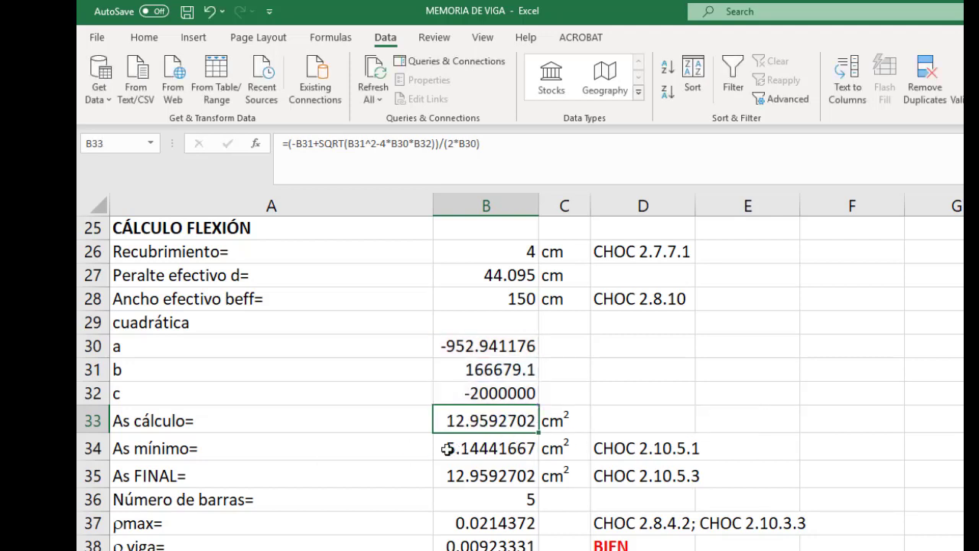
# Open the As mínimo formula in B34 and examine the fy term in the first MAX argument.
pyautogui.doubleClick(459, 450)
pyautogui.scroll(-2, 547, 472)
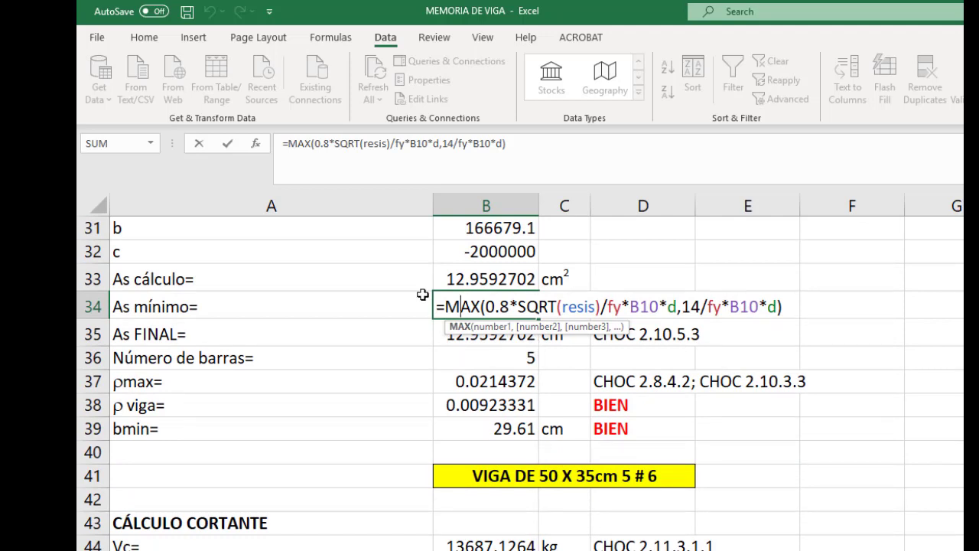
pyautogui.doubleClick(615, 307)
# Trace B10 in the first MAX argument of the As mínimo formula to Ancho viga Bw, and examine the d term after it.
pyautogui.moveTo(630, 307); pyautogui.dragTo(659, 306)
pyautogui.scroll(2, 630, 393)
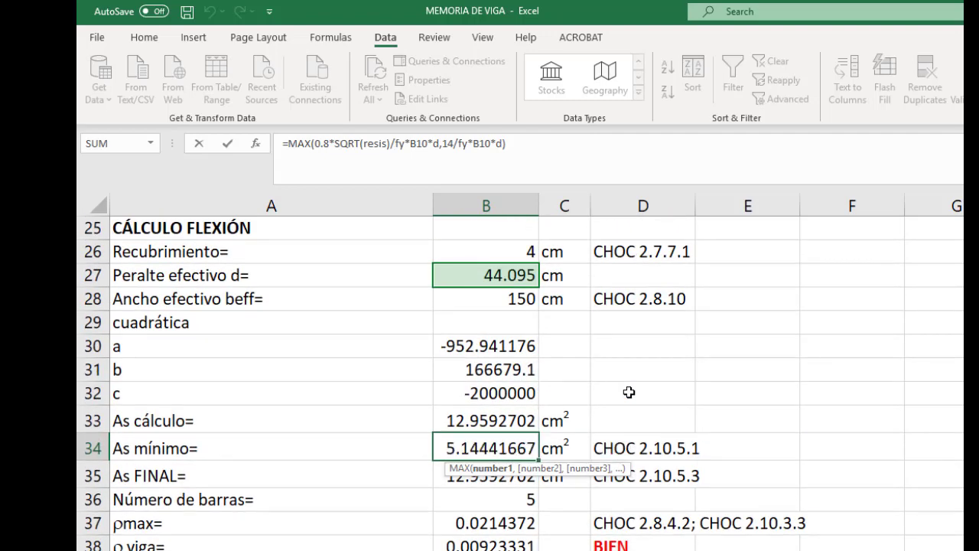
pyautogui.scroll(4, 630, 393)
pyautogui.scroll(2, 613, 427)
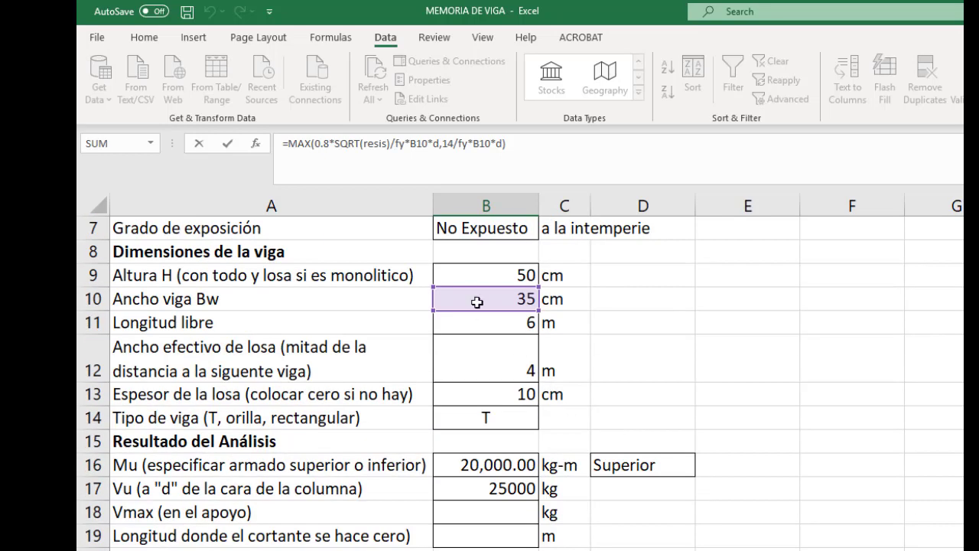
pyautogui.scroll(-4, 651, 444)
pyautogui.scroll(-4, 635, 451)
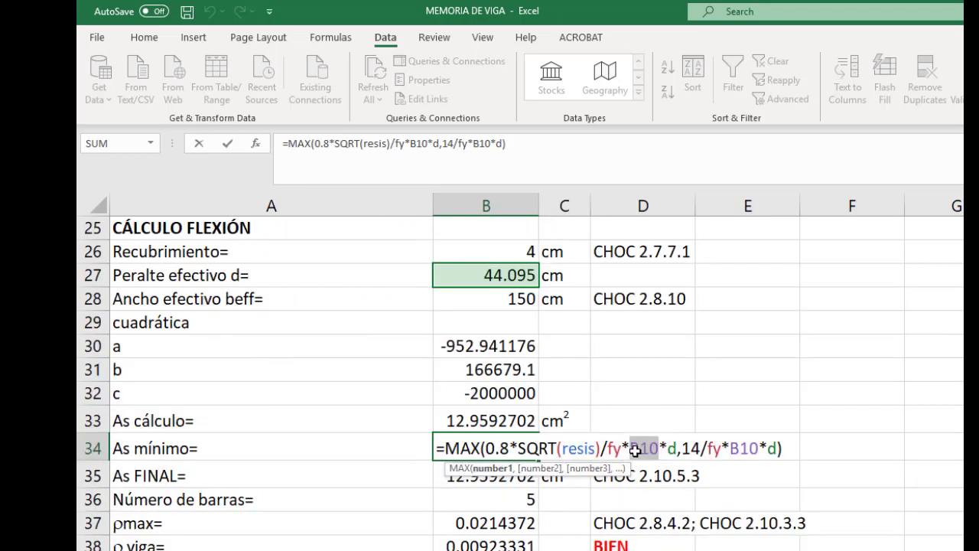
pyautogui.doubleClick(673, 306)
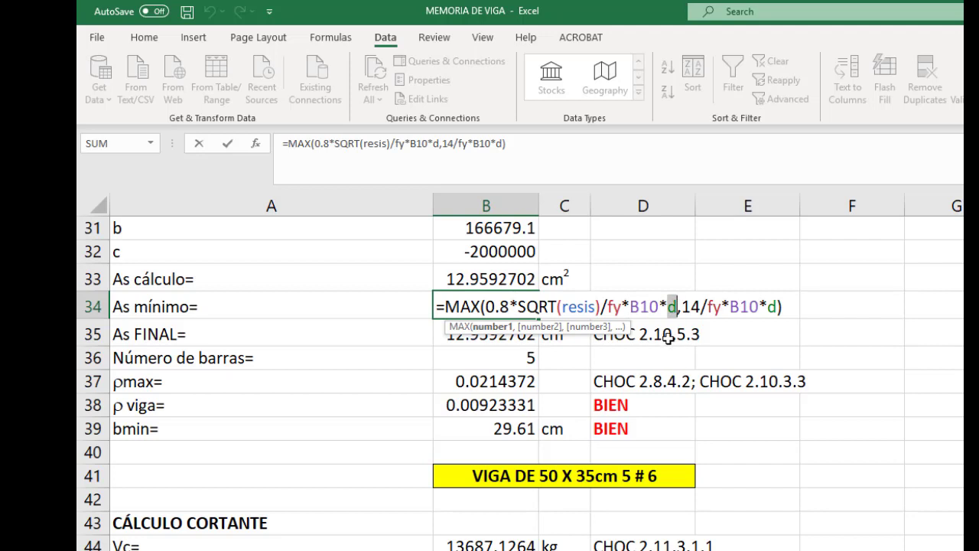
pyautogui.press('Escape')
# Examine the second MAX argument of the B34 formula, 14/fy*B10*d, including its d term.
pyautogui.doubleClick(518, 306)
pyautogui.moveTo(680, 306); pyautogui.dragTo(784, 307)
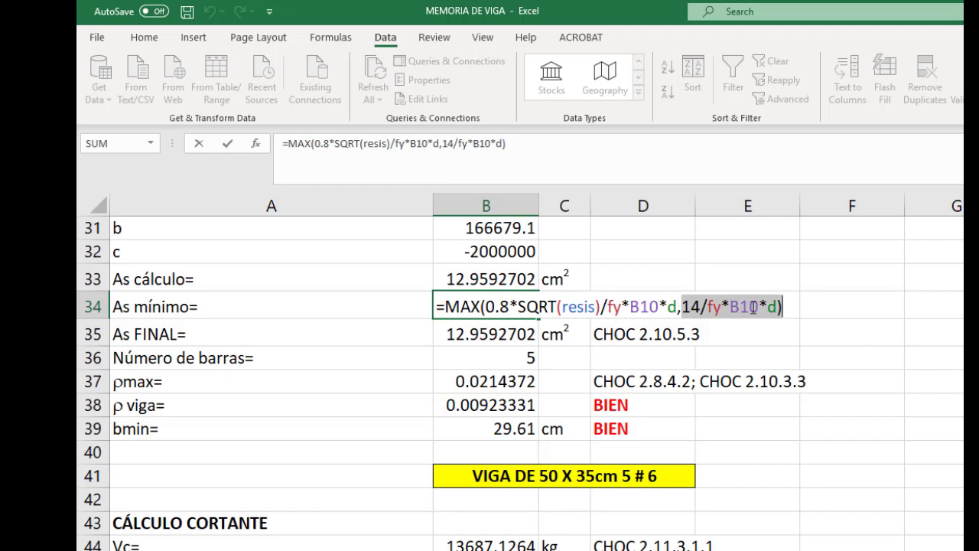
pyautogui.click(770, 306)
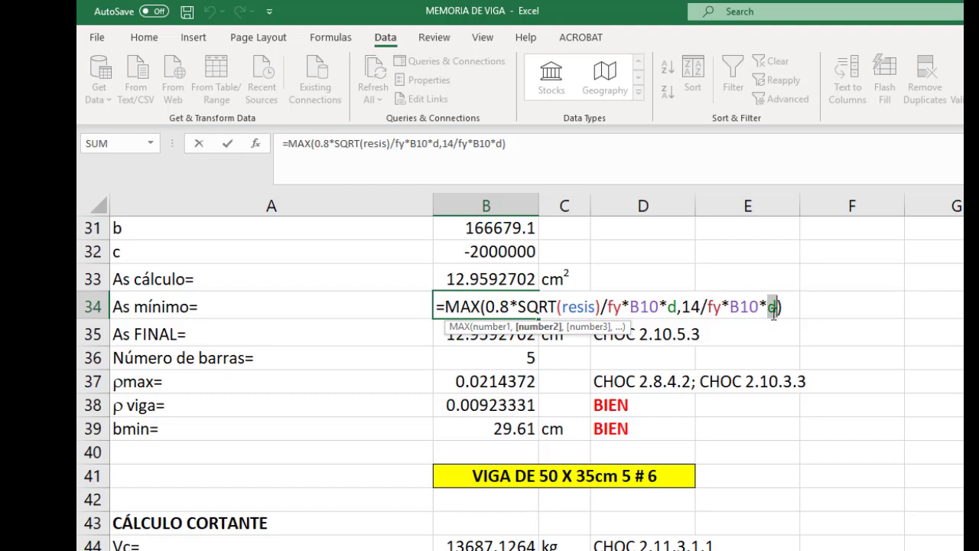
# Trace the d term of the B34 formula to Peralte efectivo in B27 and inspect that cell's defined name.
pyautogui.moveTo(667, 306); pyautogui.dragTo(678, 307)
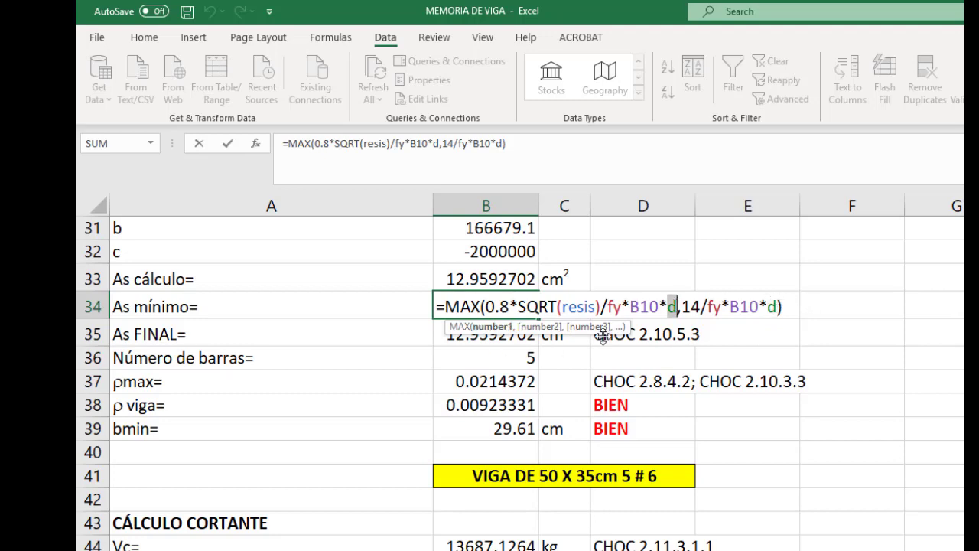
pyautogui.scroll(3, 557, 350)
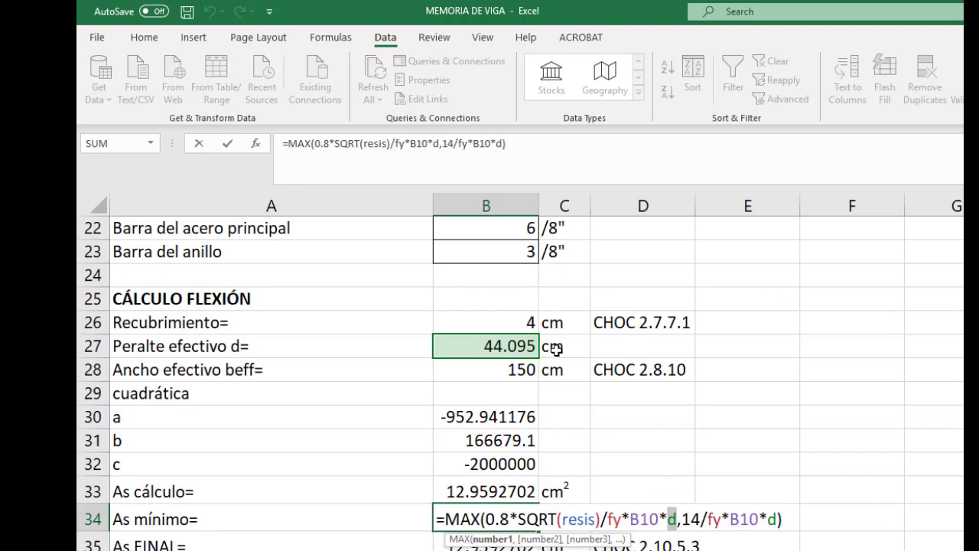
pyautogui.press('Escape')
pyautogui.click(488, 346)
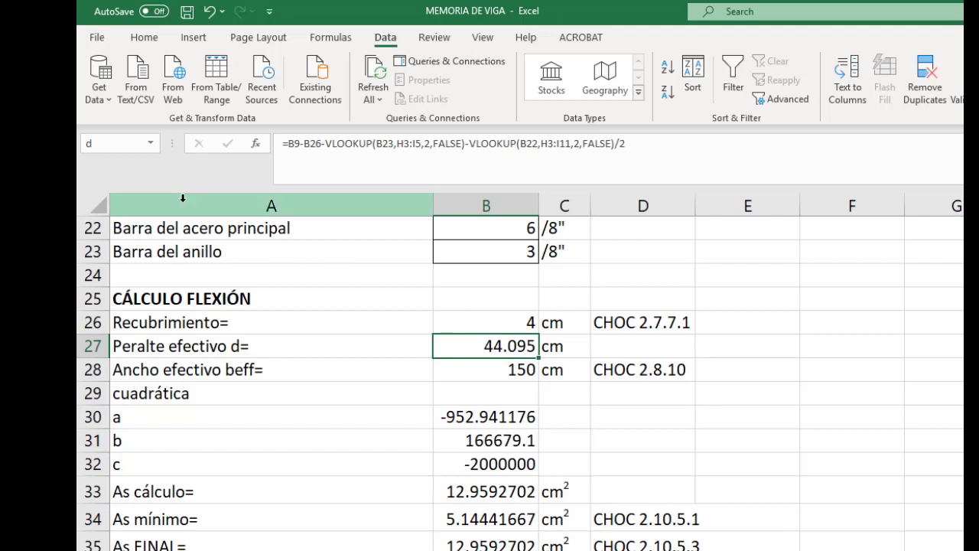
pyautogui.click(90, 143)
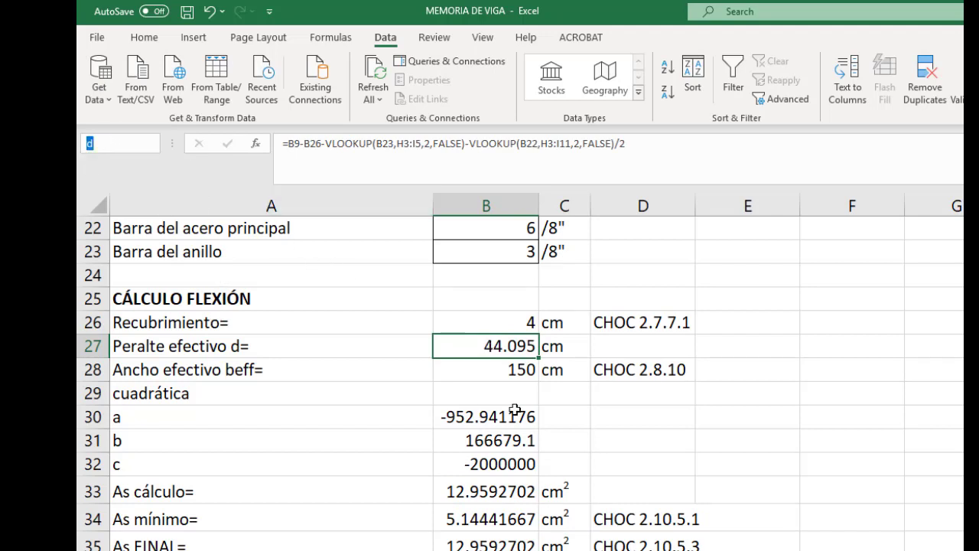
pyautogui.press('Escape')
# Review the As cálculo formula in B33 and the As mínimo formula in B34, including its CHOC 2.10.5.1 reference in D34.
pyautogui.scroll(-2, 603, 544)
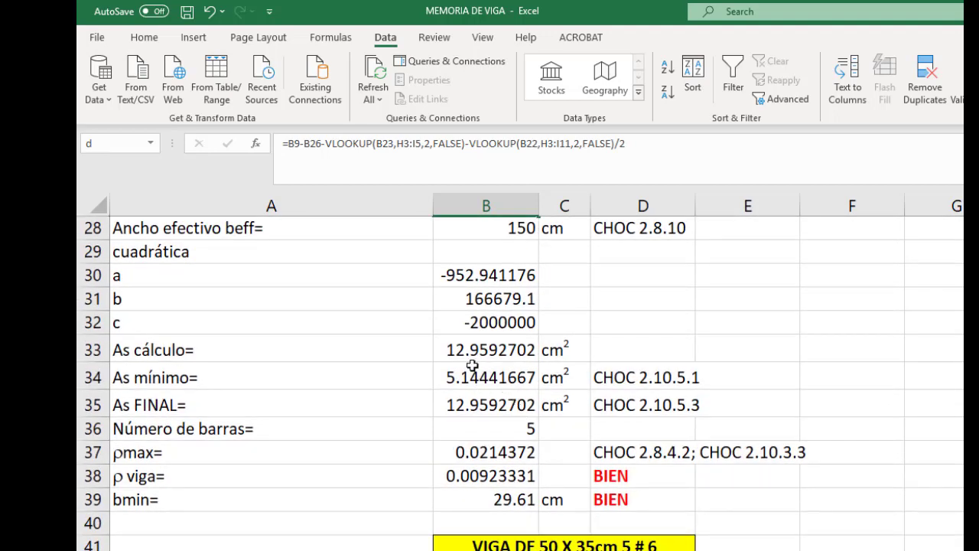
pyautogui.click(467, 341)
pyautogui.doubleClick(467, 341)
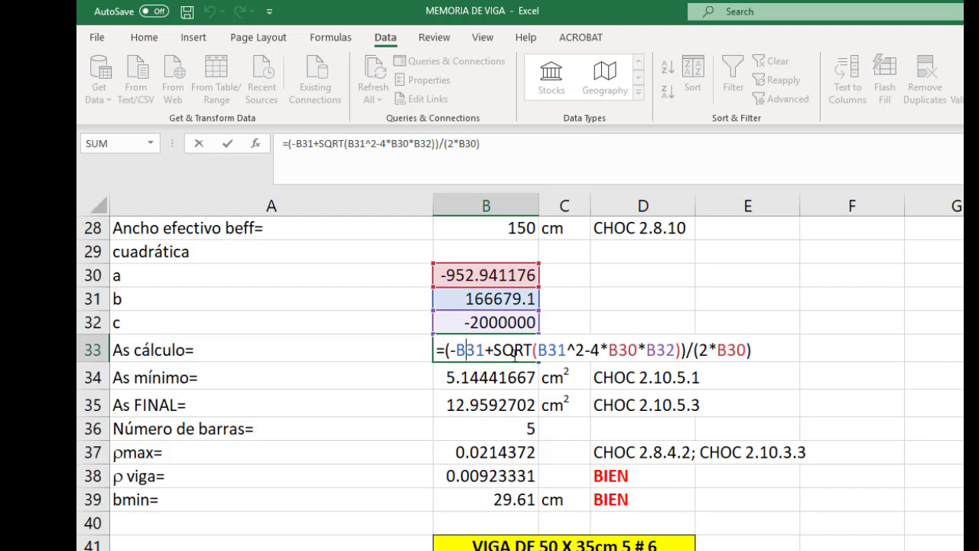
pyautogui.press('Escape')
pyautogui.doubleClick(499, 377)
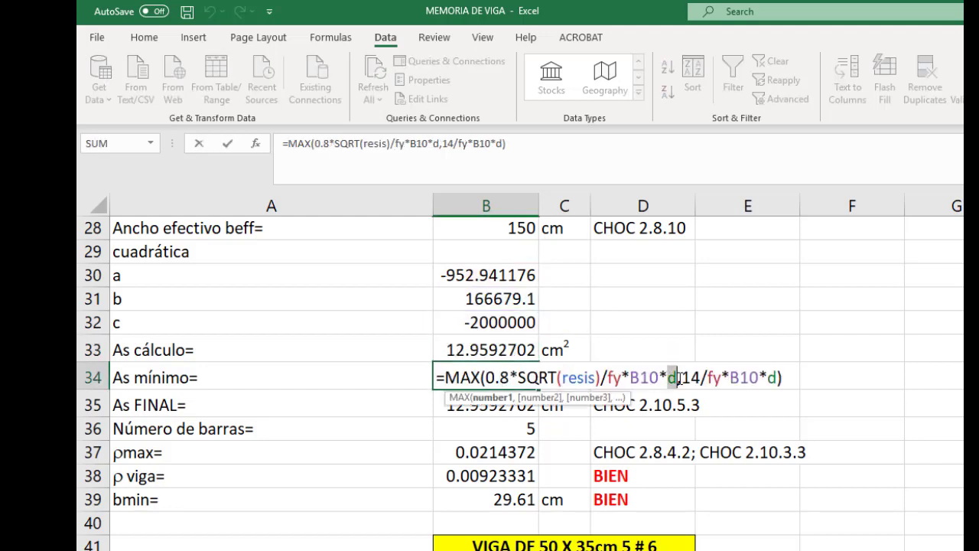
pyautogui.press('Escape')
pyautogui.click(619, 382)
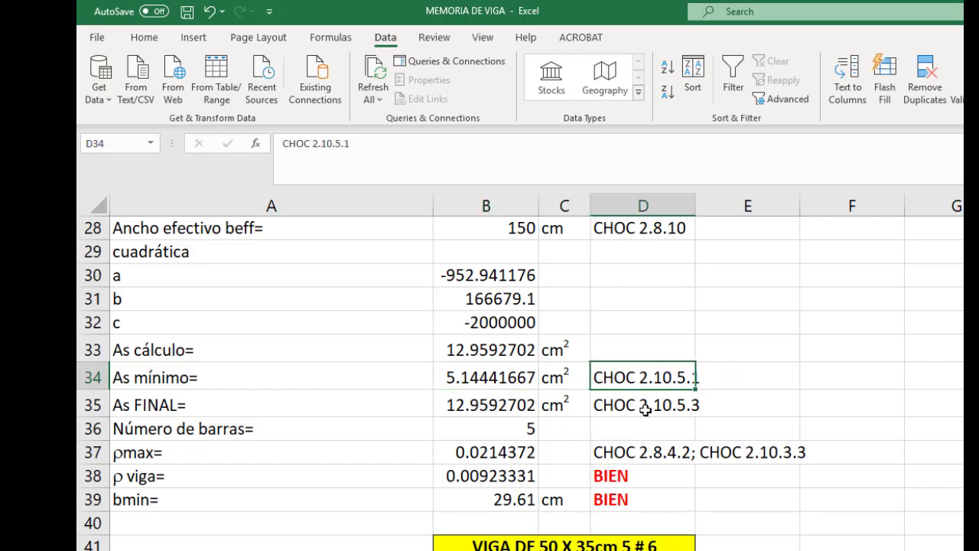
# Examine the As FINAL formula in B35, covering the B33 argument, the nested MIN function and its 1.33*B33 term.
pyautogui.click(478, 409)
pyautogui.doubleClick(478, 407)
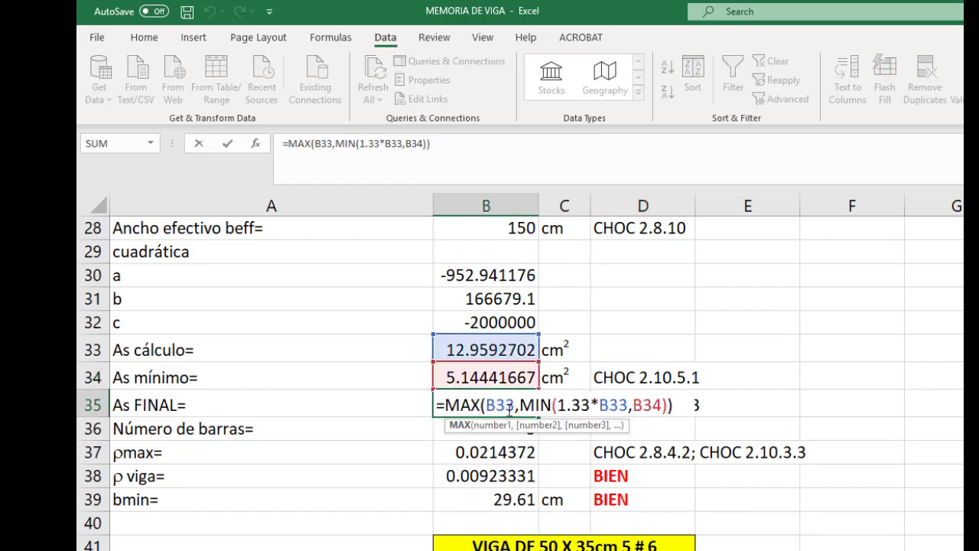
pyautogui.doubleClick(503, 405)
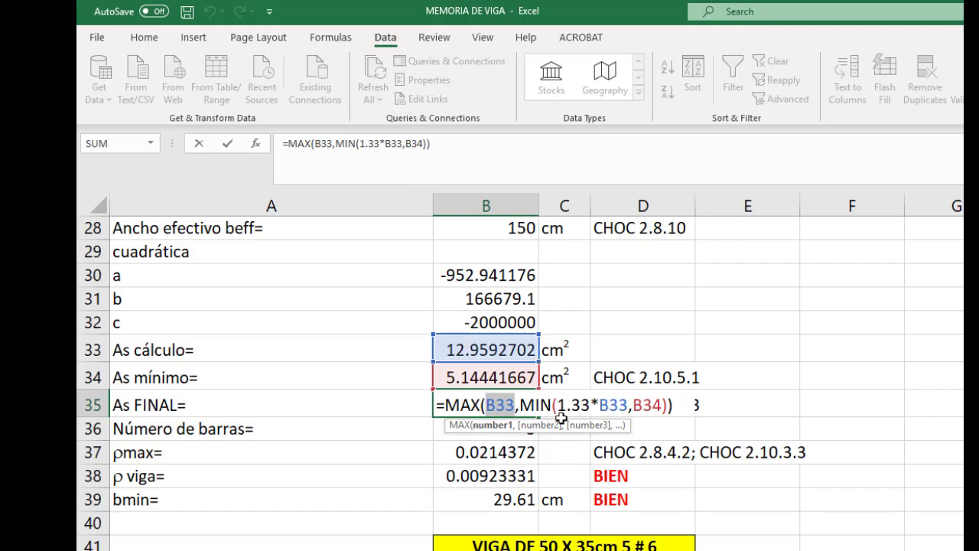
pyautogui.moveTo(519, 405); pyautogui.dragTo(670, 406)
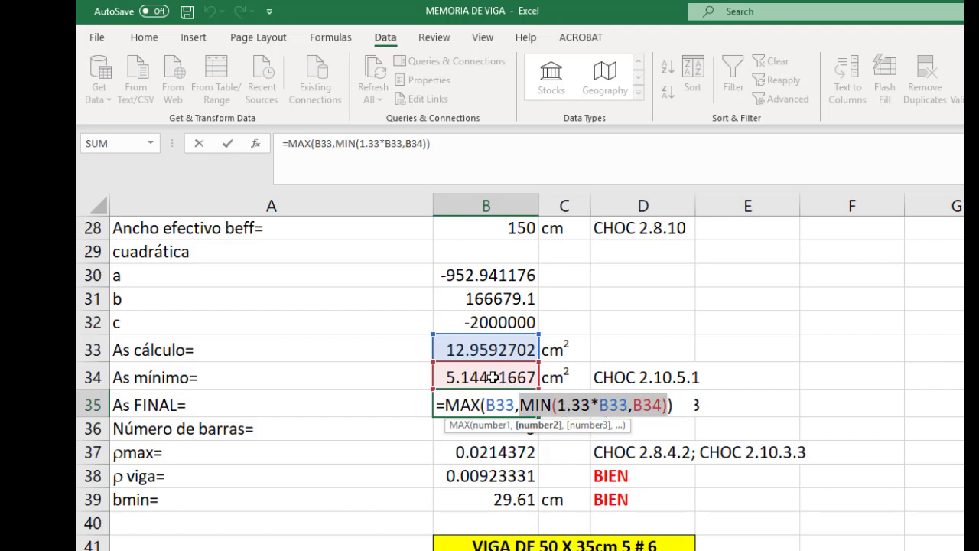
pyautogui.moveTo(677, 406); pyautogui.dragTo(435, 406)
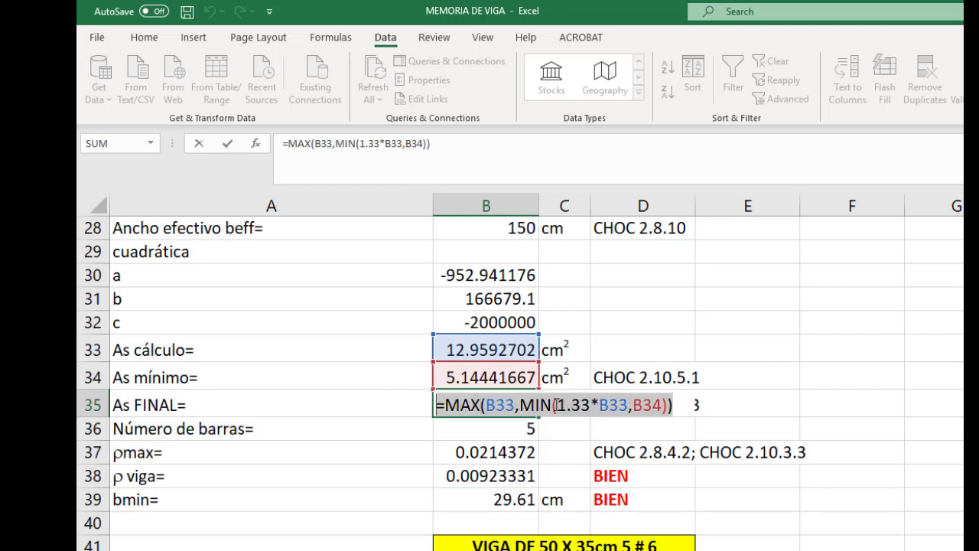
pyautogui.moveTo(556, 406); pyautogui.dragTo(629, 409)
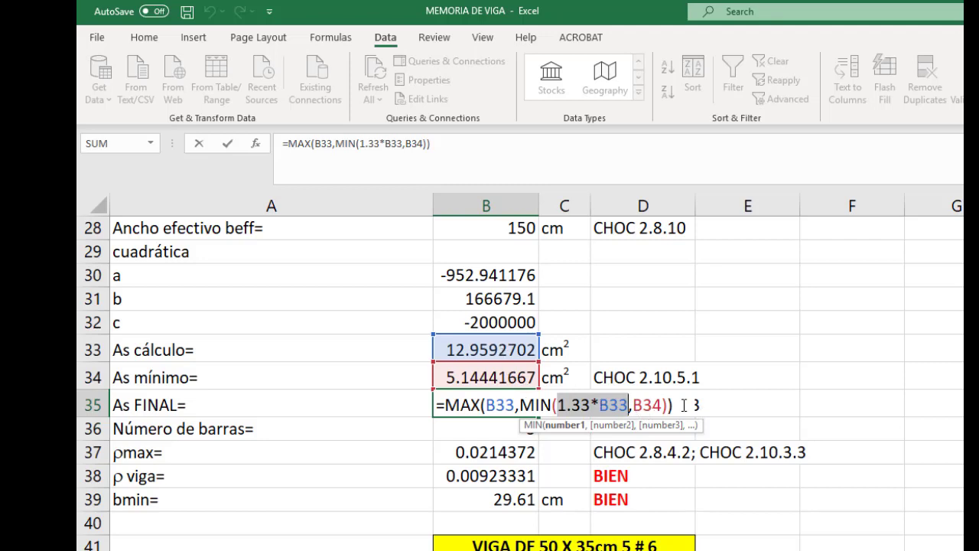
pyautogui.hotkey('ctrl', 'Return')
# Open the Número de barras formula in B36 and examine the division of B35 by the VLOOKUP in the IF test.
pyautogui.doubleClick(510, 427)
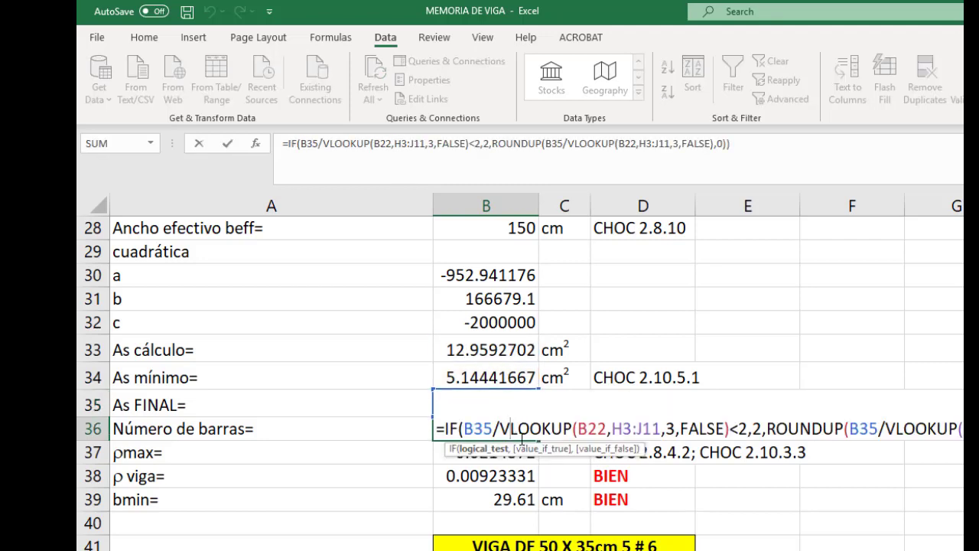
pyautogui.scroll(-1, 450, 417)
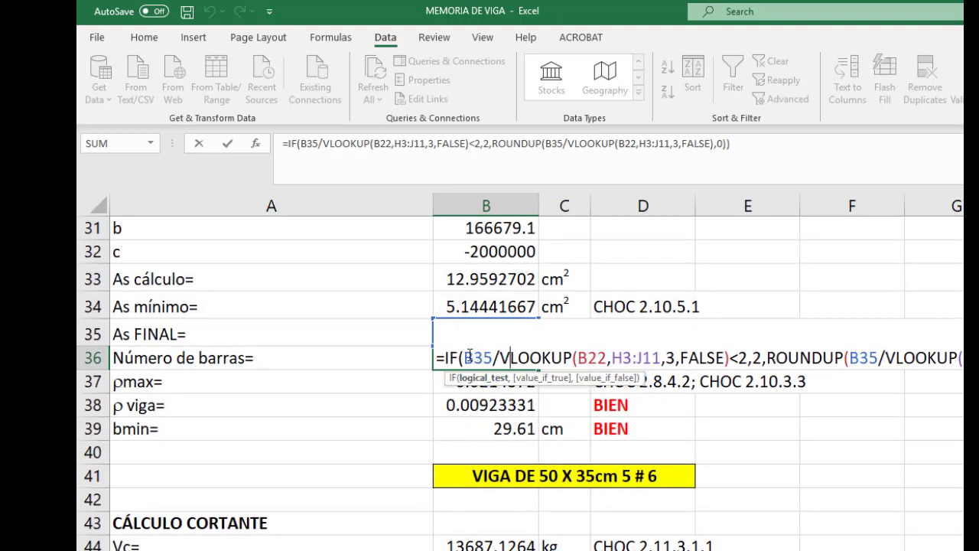
pyautogui.moveTo(464, 358); pyautogui.dragTo(492, 358)
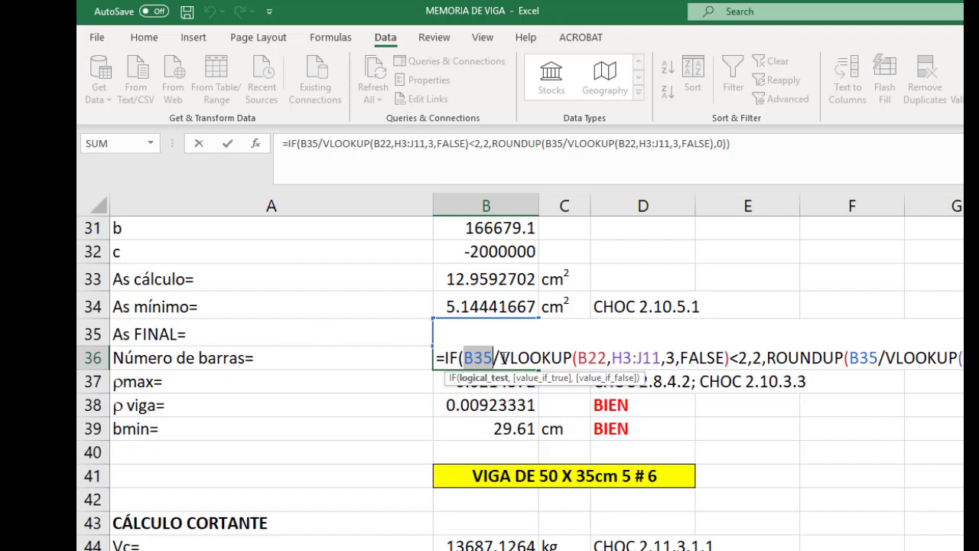
pyautogui.moveTo(498, 357); pyautogui.dragTo(730, 357)
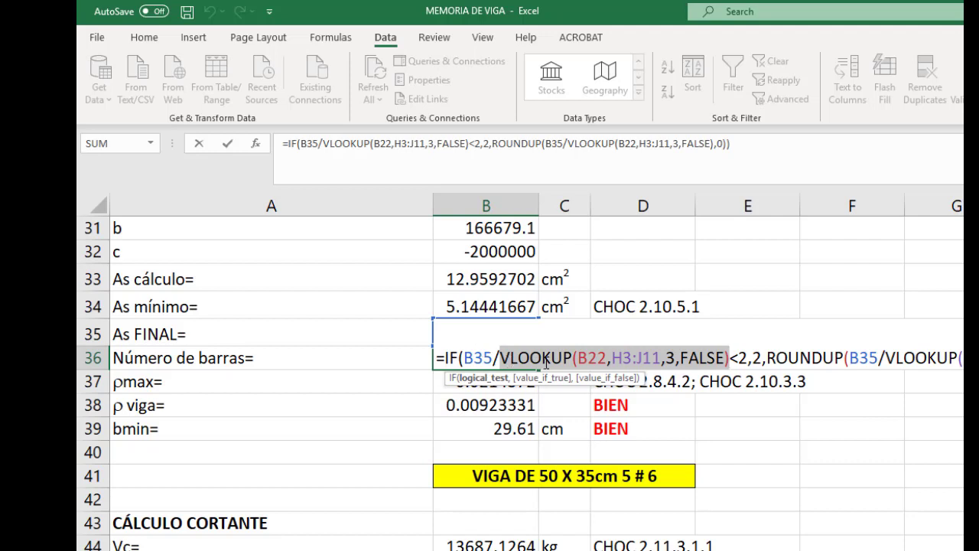
pyautogui.moveTo(499, 357); pyautogui.dragTo(573, 353)
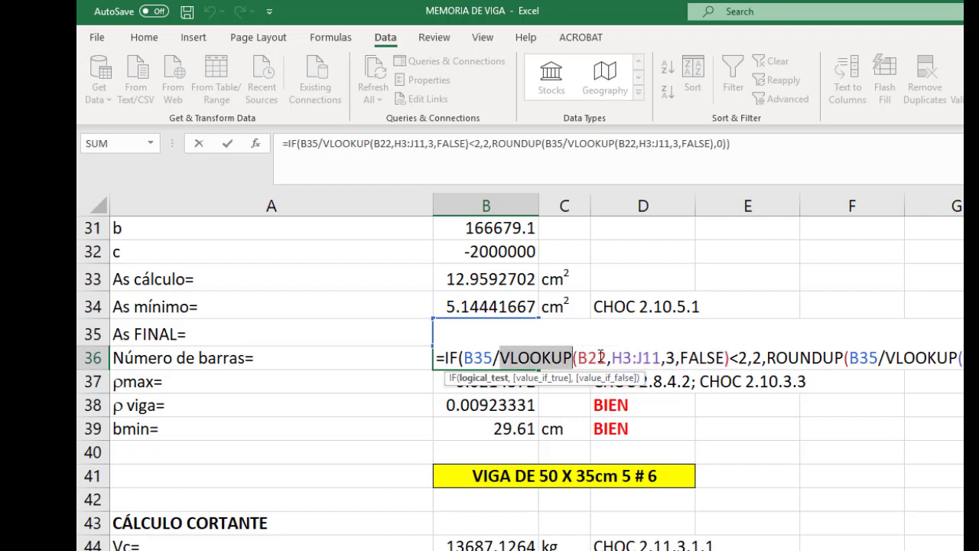
# Trace the VLOOKUP's B22 argument to Barra del acero principal, and examine its H3:J11 range, column index 3 and FALSE option.
pyautogui.moveTo(579, 357); pyautogui.dragTo(609, 357)
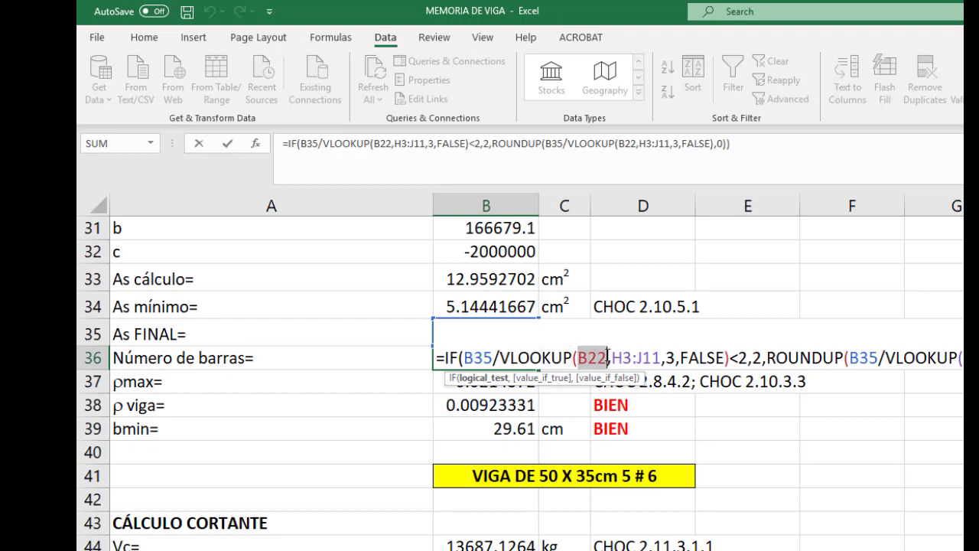
pyautogui.scroll(4, 586, 412)
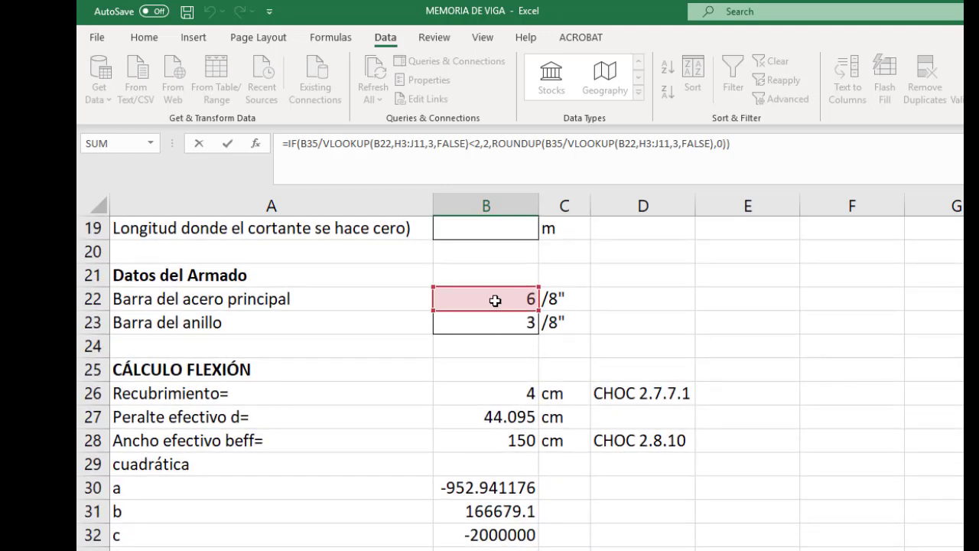
pyautogui.scroll(-4, 667, 506)
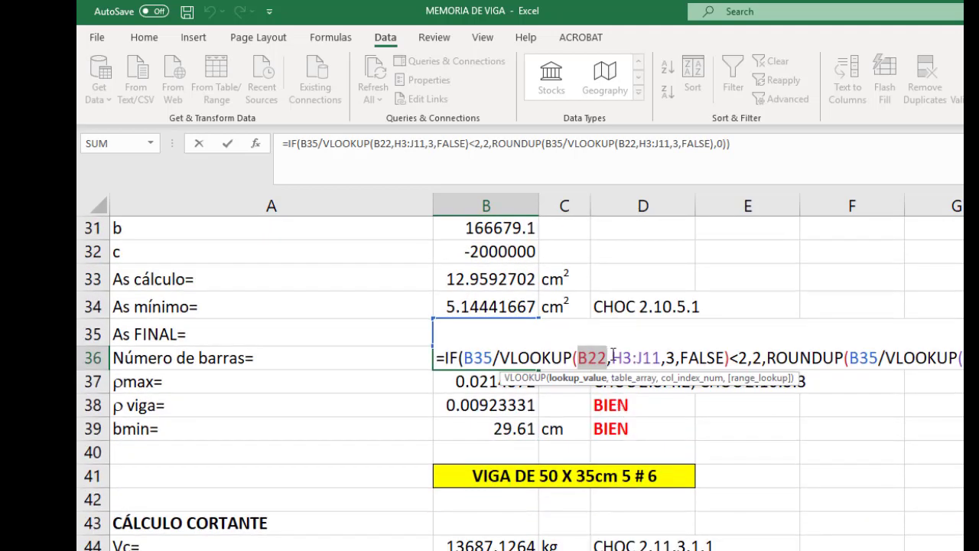
pyautogui.moveTo(612, 357); pyautogui.dragTo(662, 358)
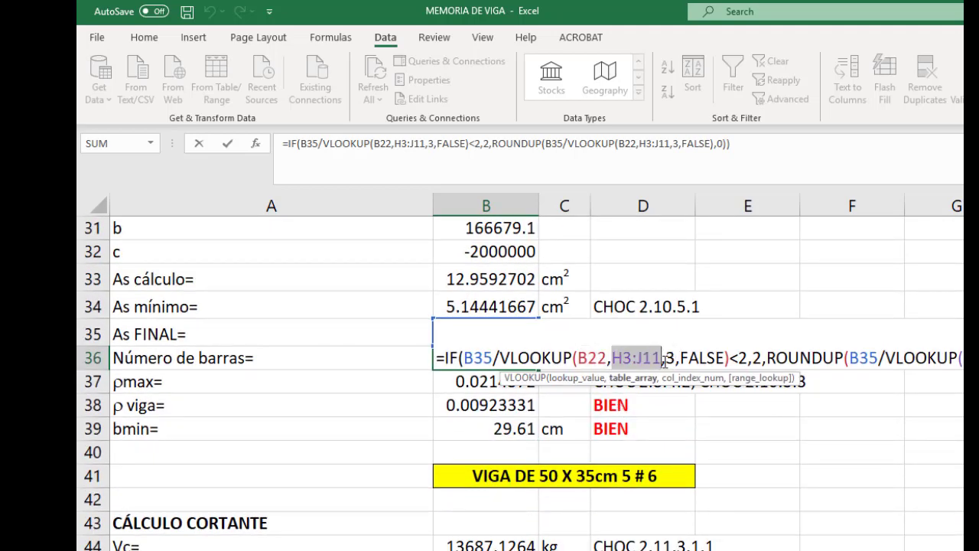
pyautogui.doubleClick(670, 357)
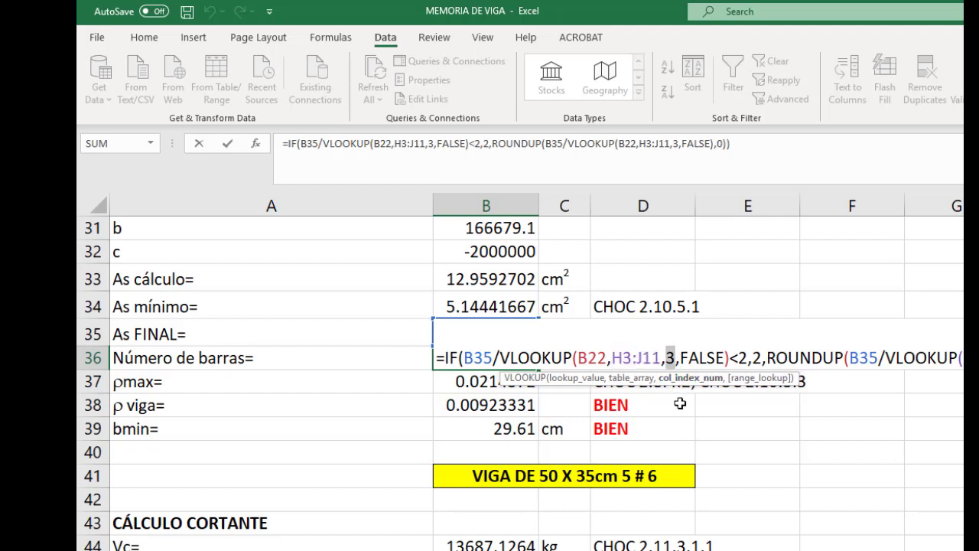
pyautogui.moveTo(681, 358); pyautogui.dragTo(725, 358)
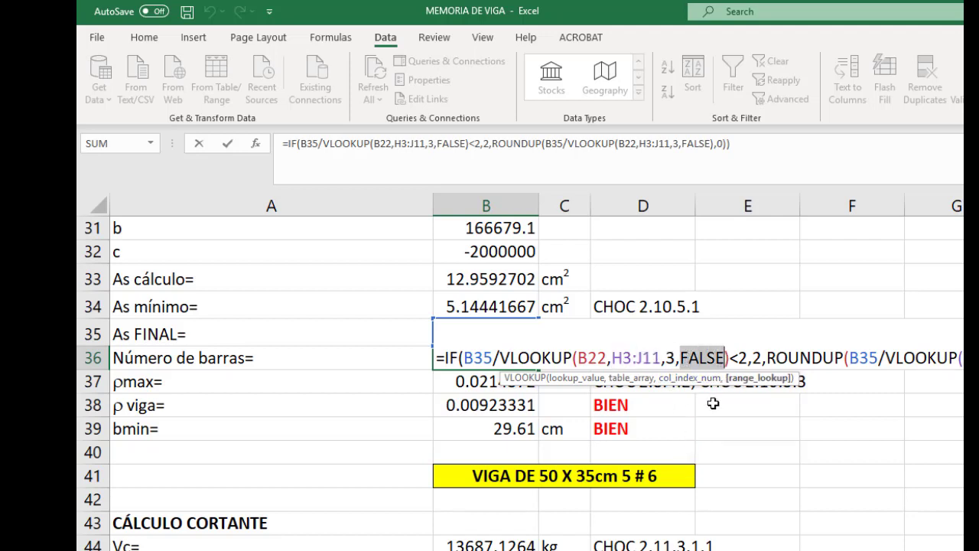
# Examine the less-than-2 condition of the IF function in B36 and the value 2 it returns when true.
pyautogui.doubleClick(742, 357)
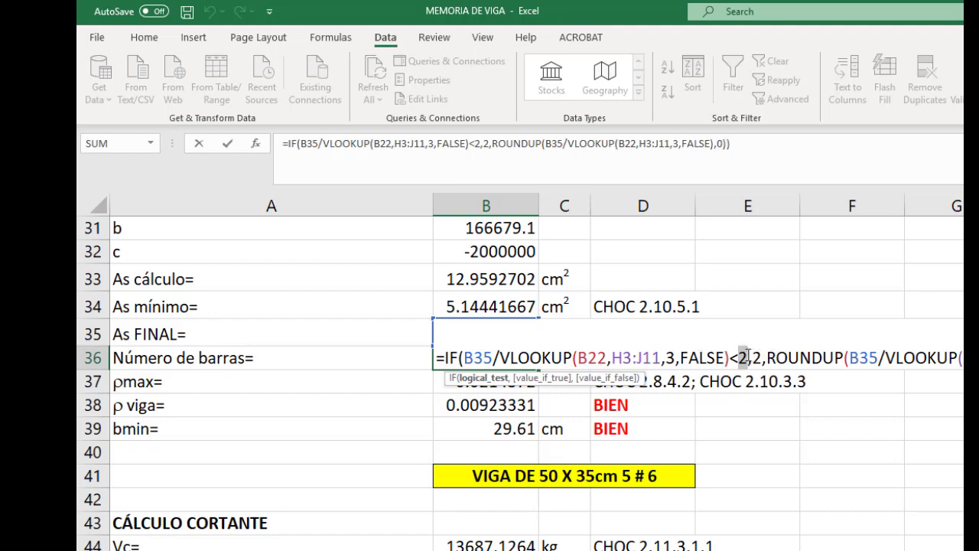
pyautogui.scroll(-1, 748, 357)
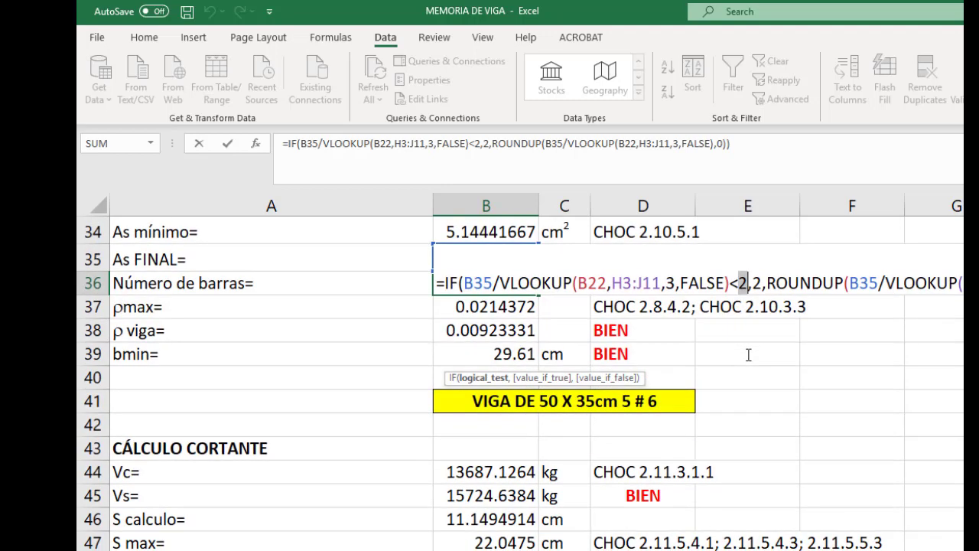
pyautogui.click(754, 283)
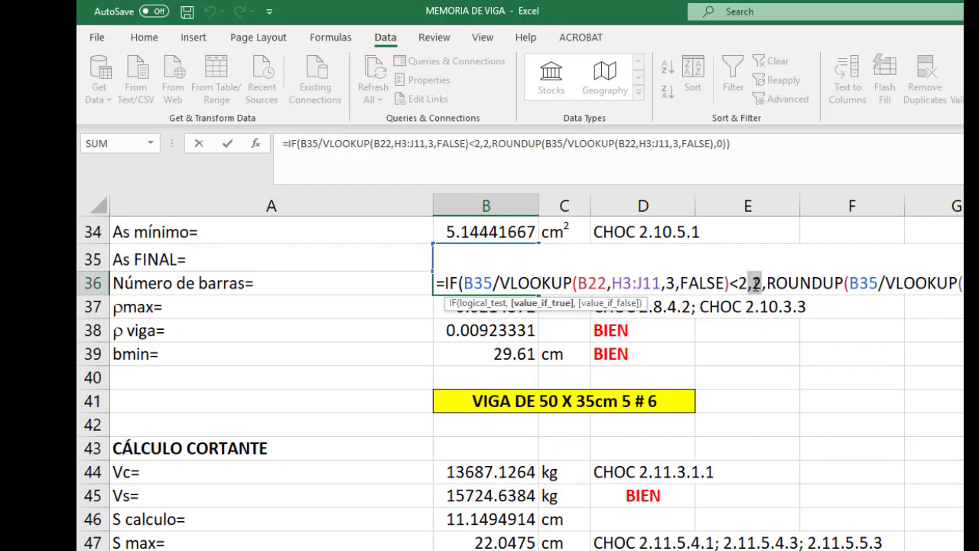
pyautogui.doubleClick(756, 283)
# Examine the ROUNDUP branch of the B36 formula, comparing its B35/VLOOKUP quotient with the IF test and checking its 0 decimals argument.
pyautogui.moveTo(766, 283); pyautogui.dragTo(845, 283)
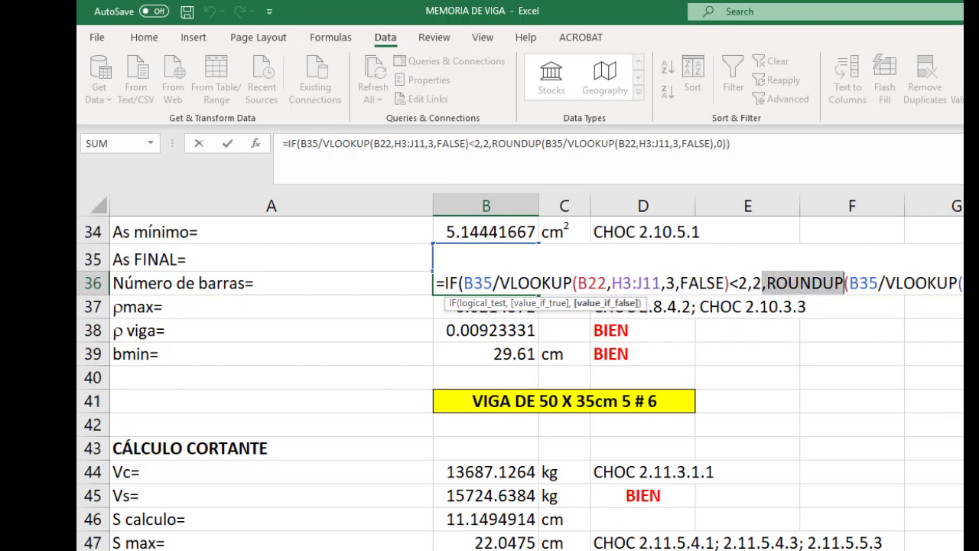
pyautogui.hscroll(2, 537, 372)
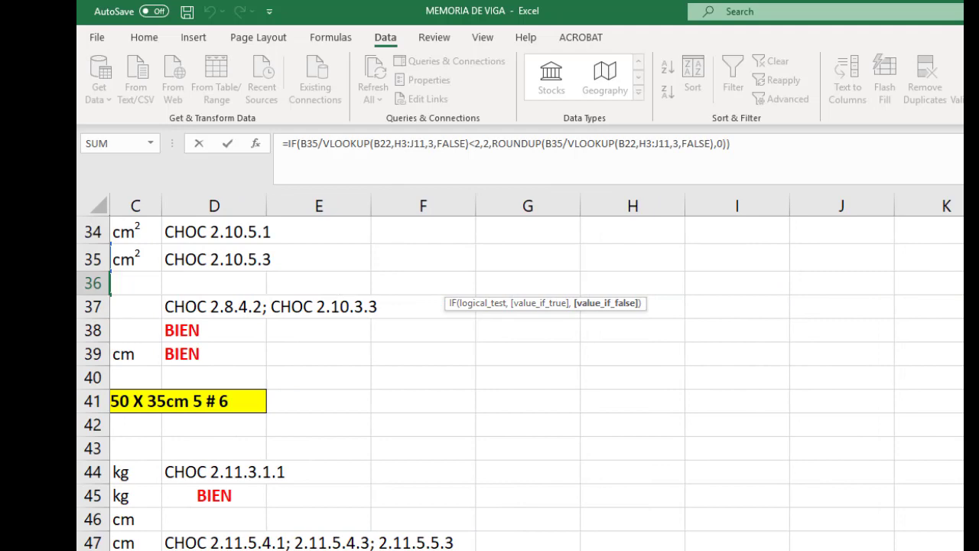
pyautogui.hscroll(-1, 703, 335)
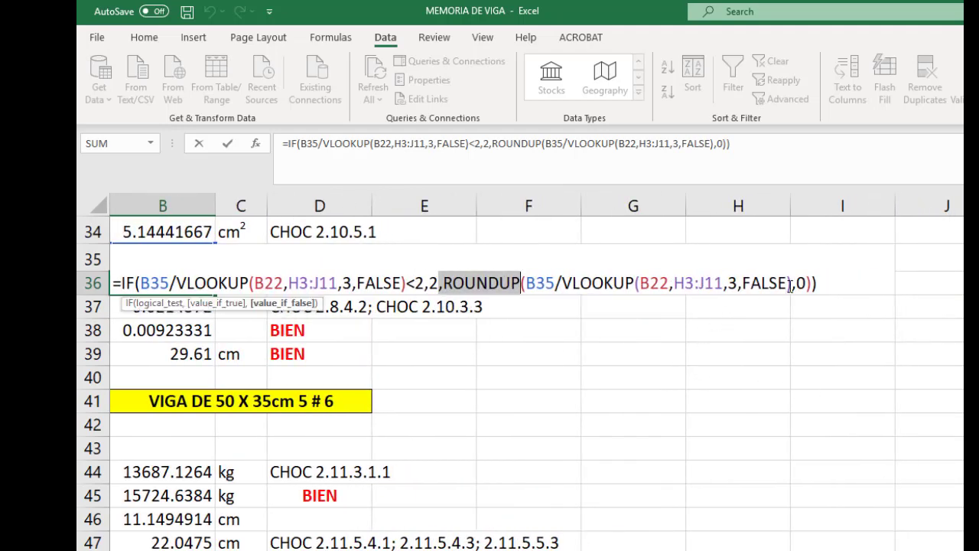
pyautogui.moveTo(522, 283); pyautogui.dragTo(797, 285)
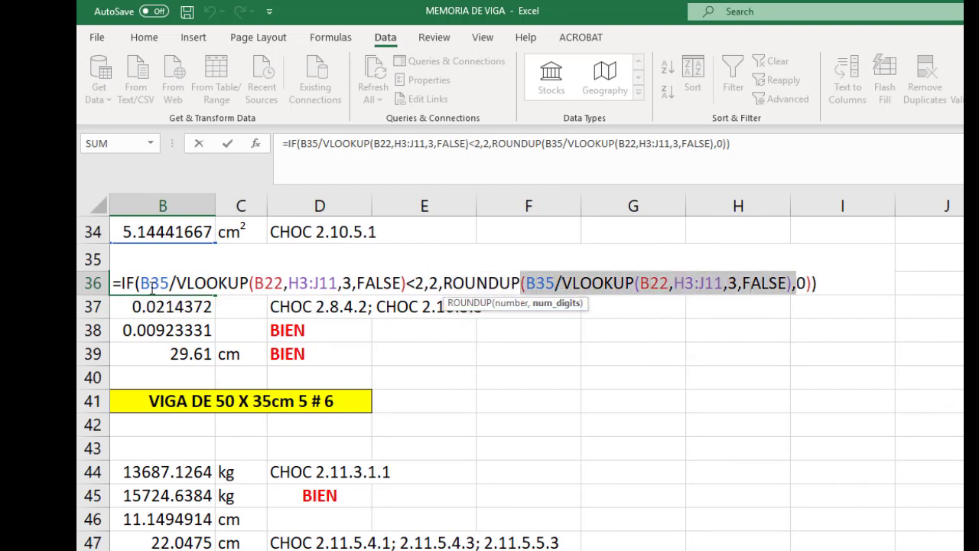
pyautogui.moveTo(142, 283); pyautogui.dragTo(407, 284)
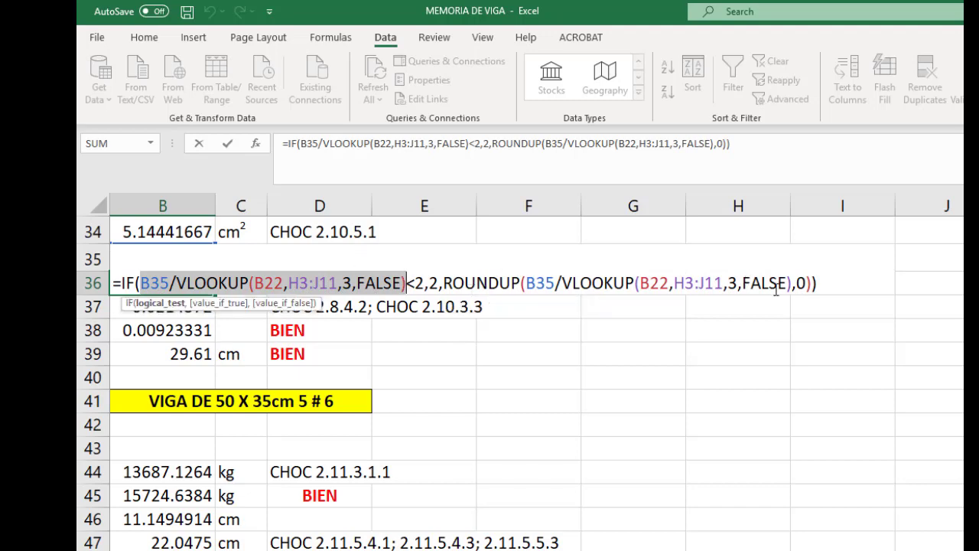
pyautogui.moveTo(795, 283); pyautogui.dragTo(812, 287)
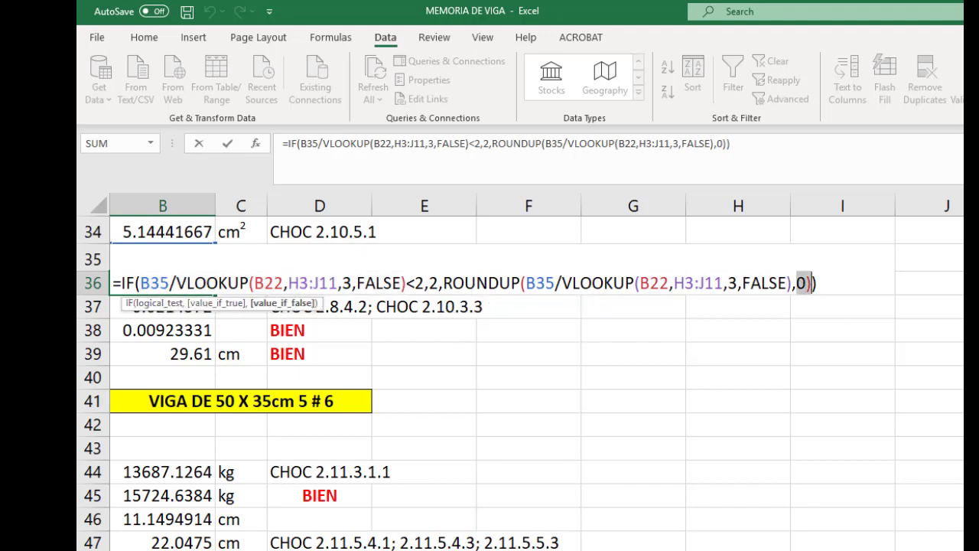
pyautogui.hscroll(-1, 521, 371)
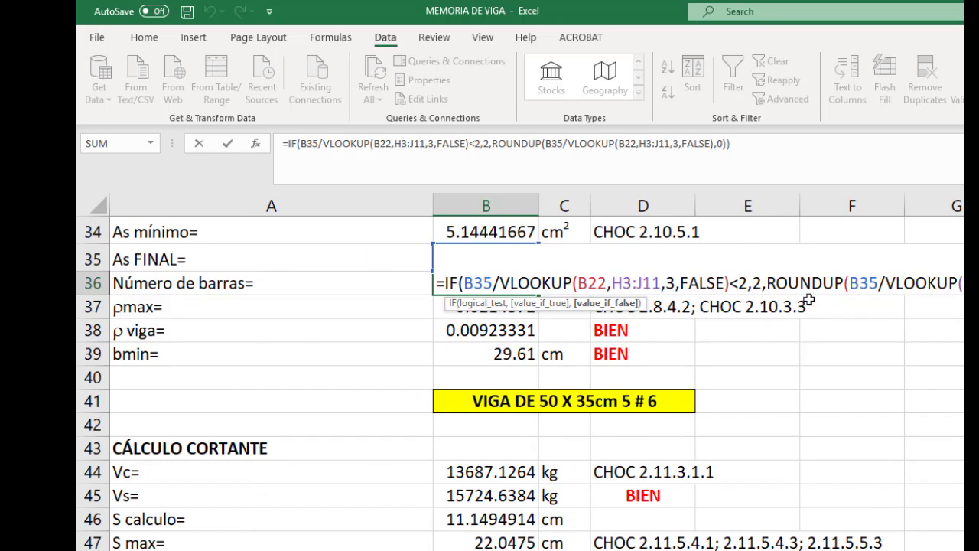
pyautogui.hotkey('ctrl', 'Return')
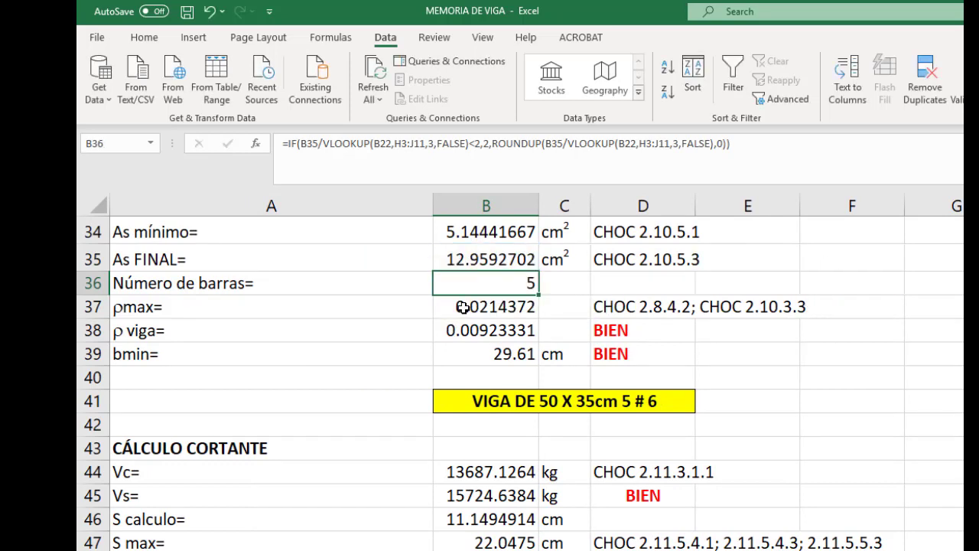
# Close the Número de barras formula and examine the full ρmax formula in B37, built from 0.75, 0.85, resis, fy and 6130.
pyautogui.doubleClick(463, 280)
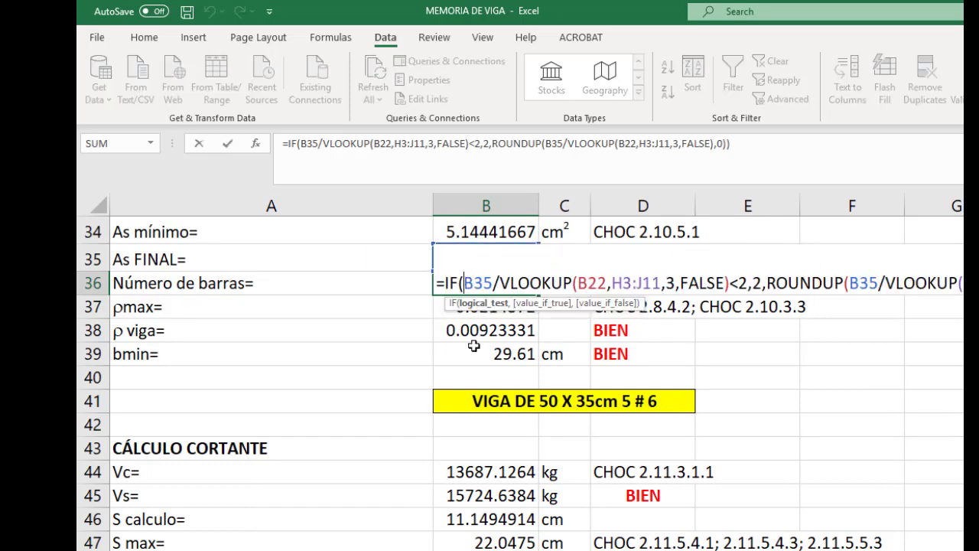
pyautogui.press('Escape')
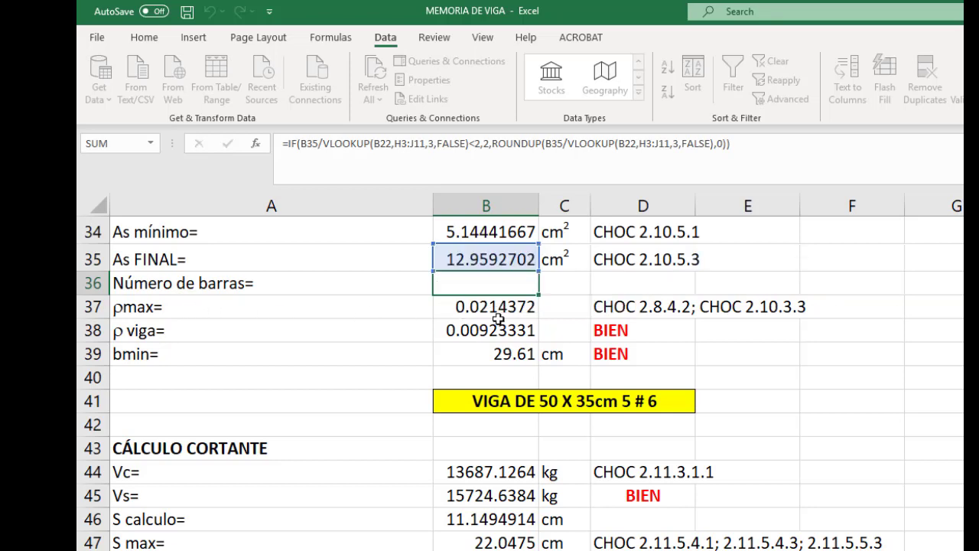
pyautogui.doubleClick(487, 306)
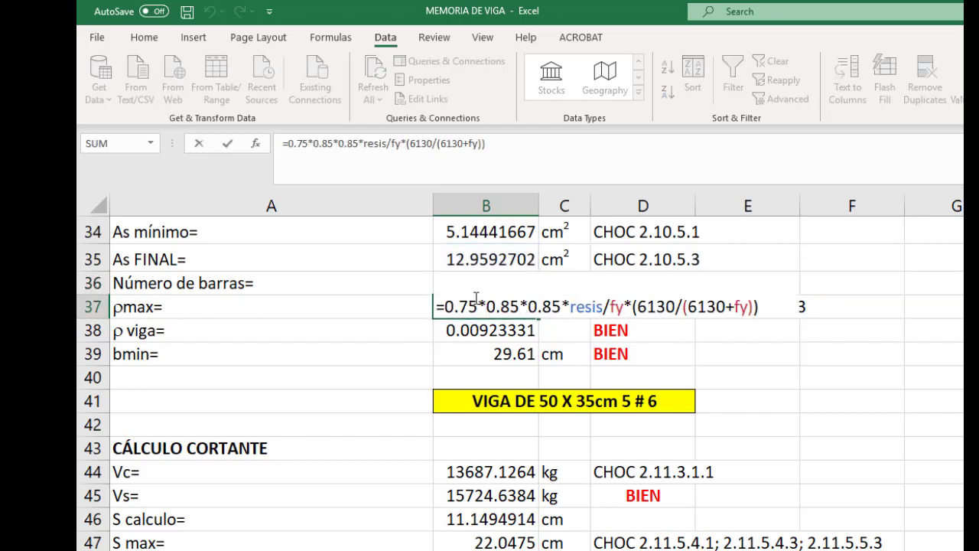
pyautogui.moveTo(443, 300); pyautogui.dragTo(761, 307)
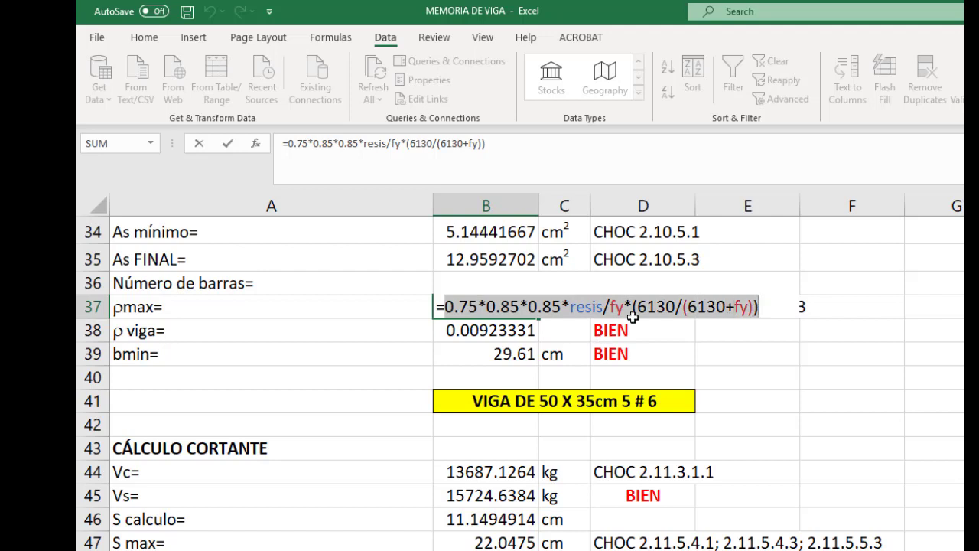
pyautogui.press('Escape')
# Examine the ρ viga formula in B38: B36 times the bar-area VLOOKUP, divided by d times the IF-selected width.
pyautogui.doubleClick(524, 333)
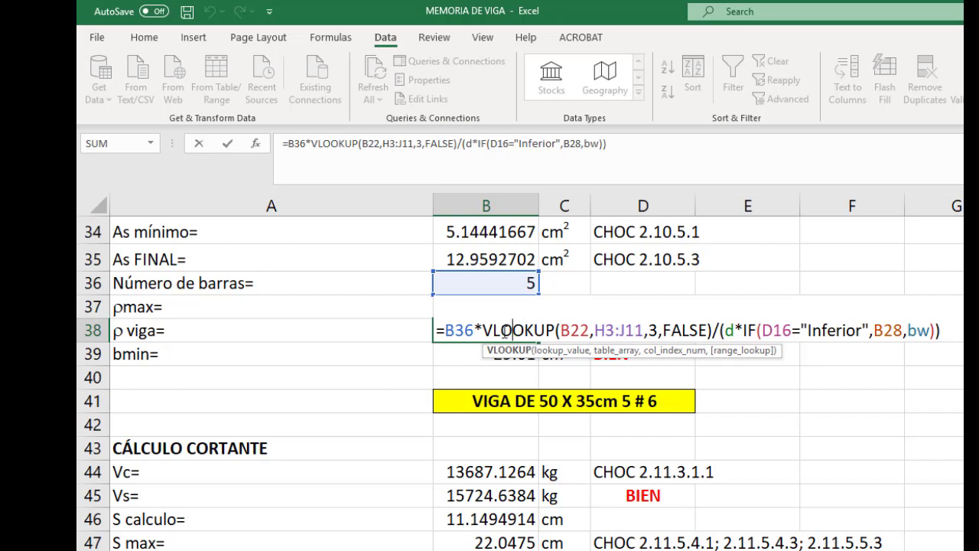
pyautogui.moveTo(487, 325); pyautogui.dragTo(714, 329)
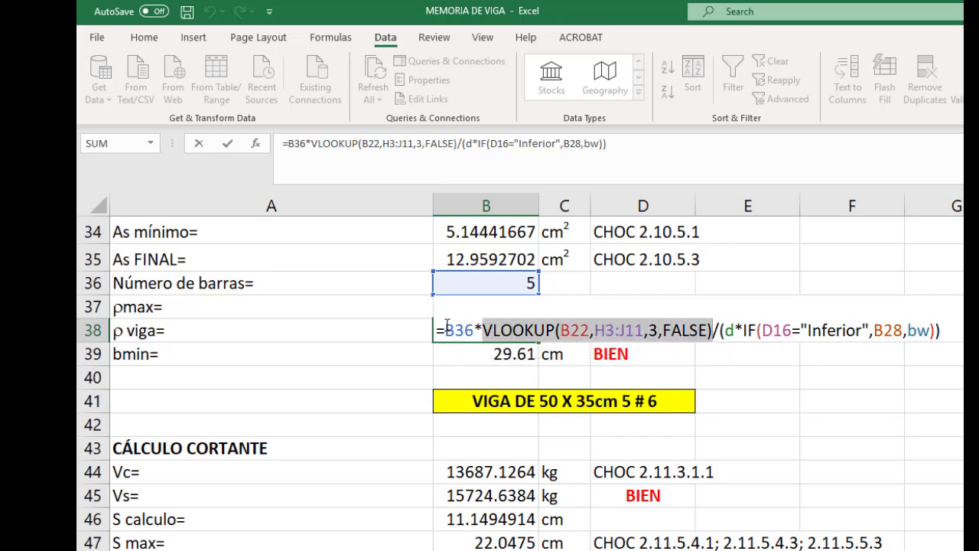
pyautogui.moveTo(448, 325); pyautogui.dragTo(473, 330)
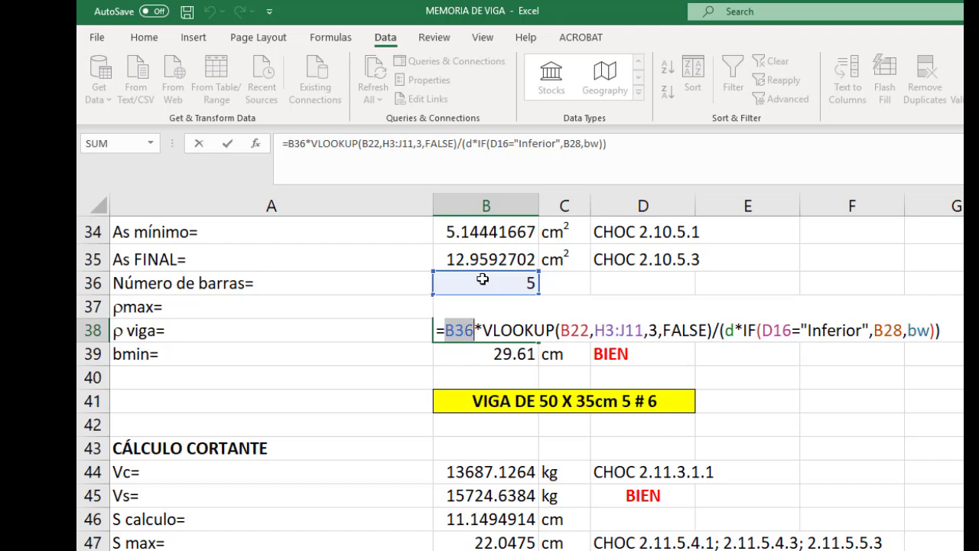
pyautogui.doubleClick(728, 329)
pyautogui.moveTo(744, 329); pyautogui.dragTo(938, 330)
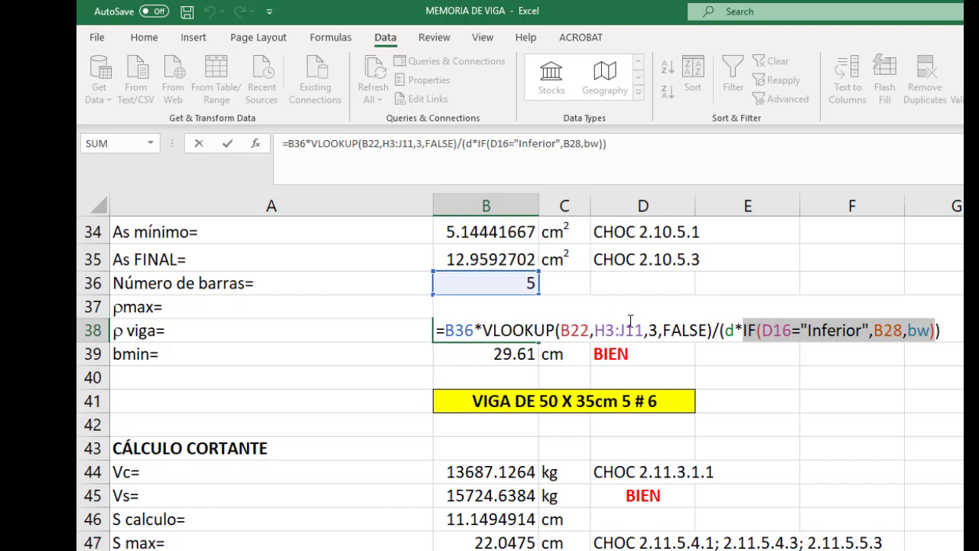
pyautogui.press('Escape')
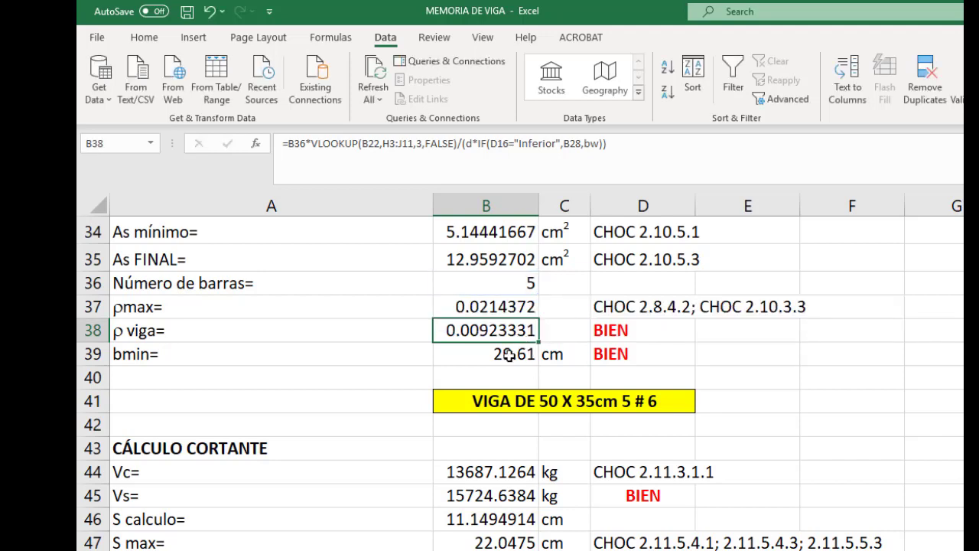
# Open the bmin formula in B39 and trace its 2*B26 term to the Recubrimiento cell.
pyautogui.click(502, 354)
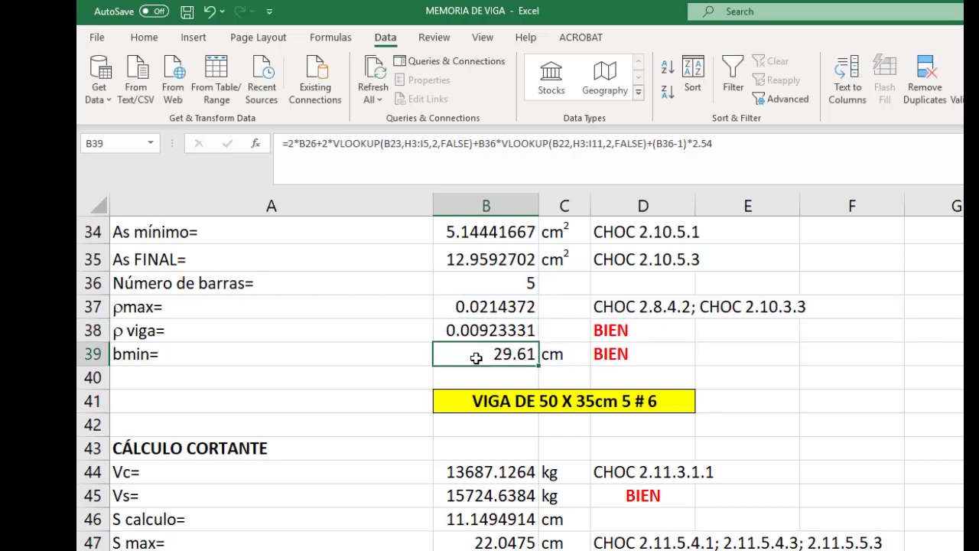
pyautogui.doubleClick(519, 353)
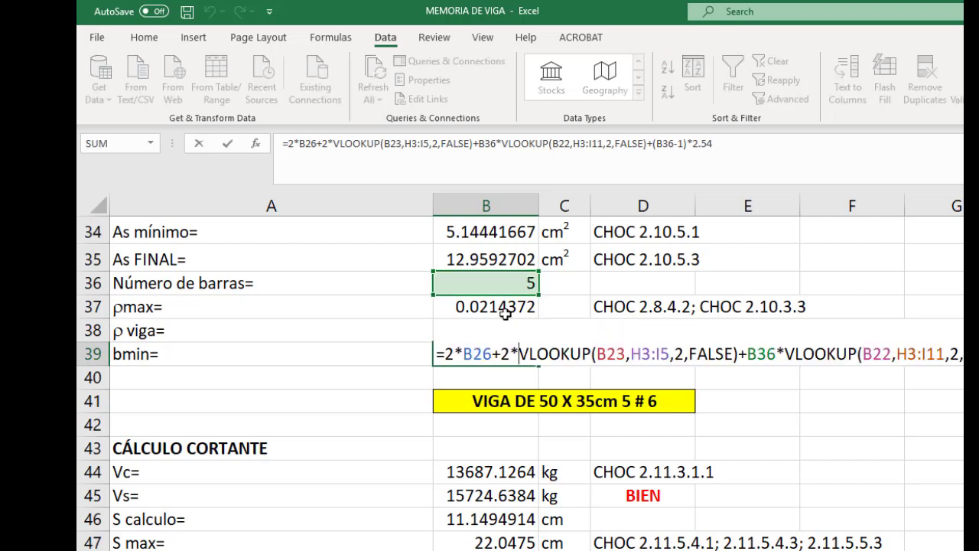
pyautogui.moveTo(454, 349); pyautogui.dragTo(581, 356)
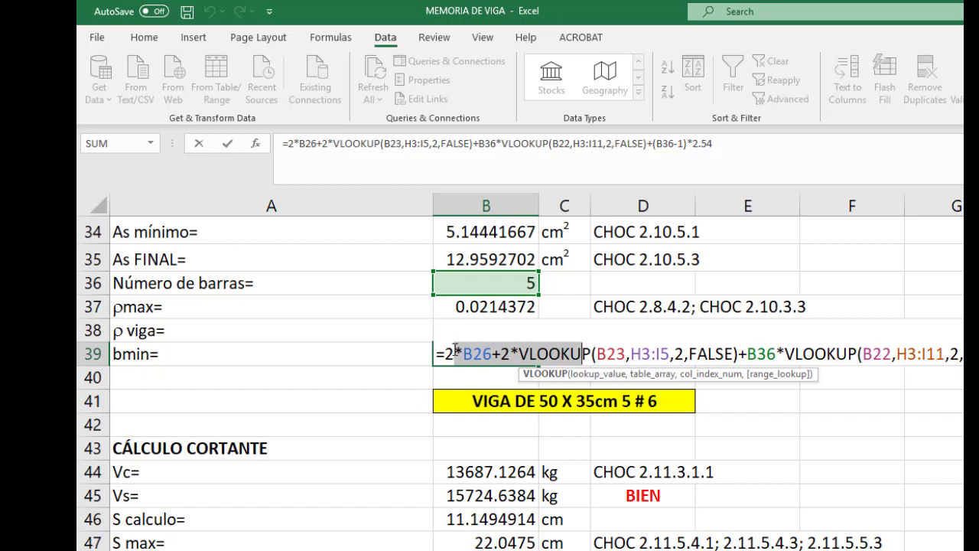
pyautogui.click(447, 349)
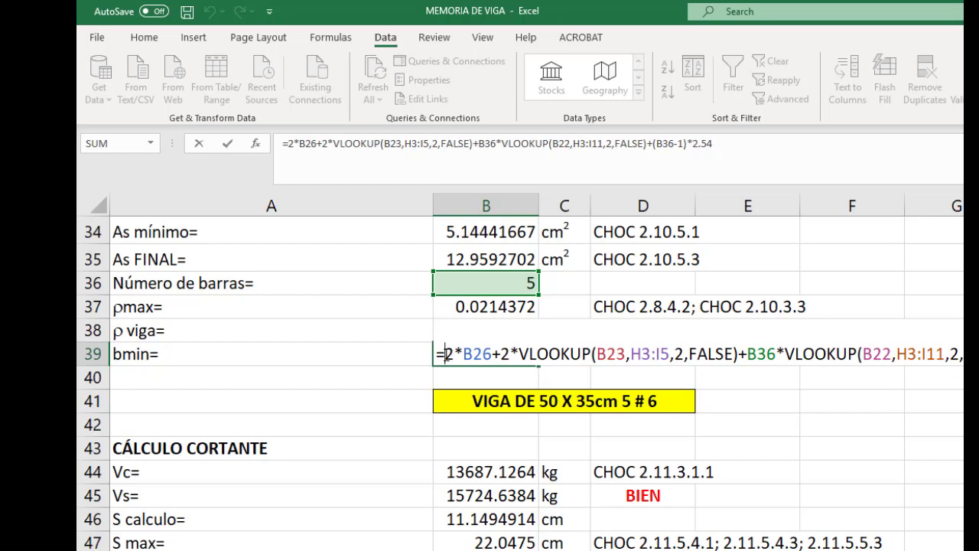
pyautogui.moveTo(463, 355); pyautogui.dragTo(492, 355)
pyautogui.scroll(4, 504, 338)
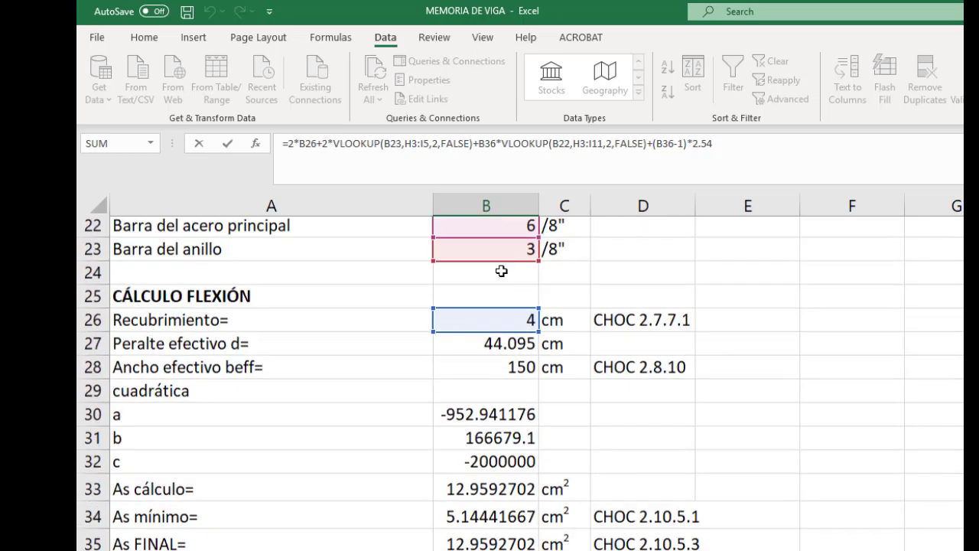
pyautogui.scroll(-5, 551, 367)
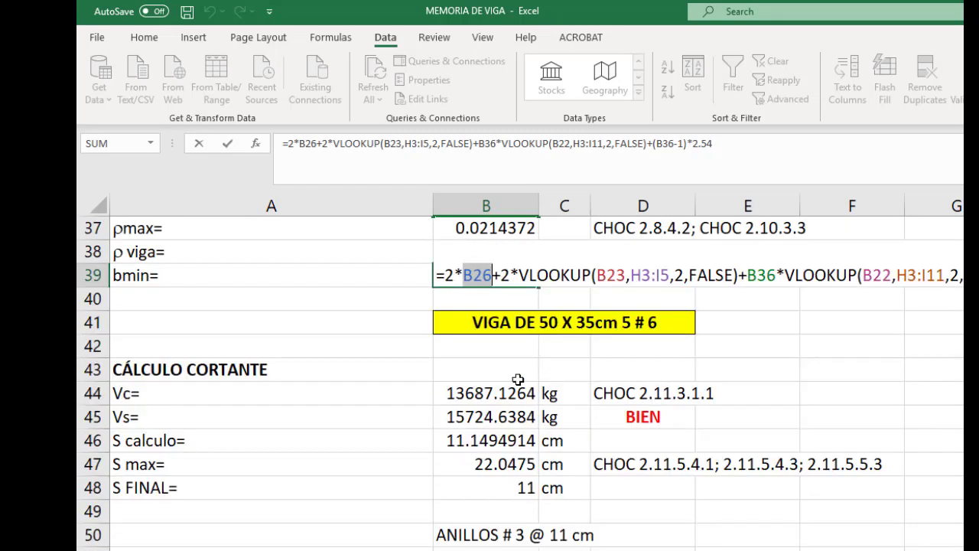
# Examine the VLOOKUP(B23,H3:I5,2,FALSE) term of the bmin formula and trace B23 to Barra del anillo.
pyautogui.moveTo(519, 274); pyautogui.dragTo(739, 277)
pyautogui.scroll(5, 466, 301)
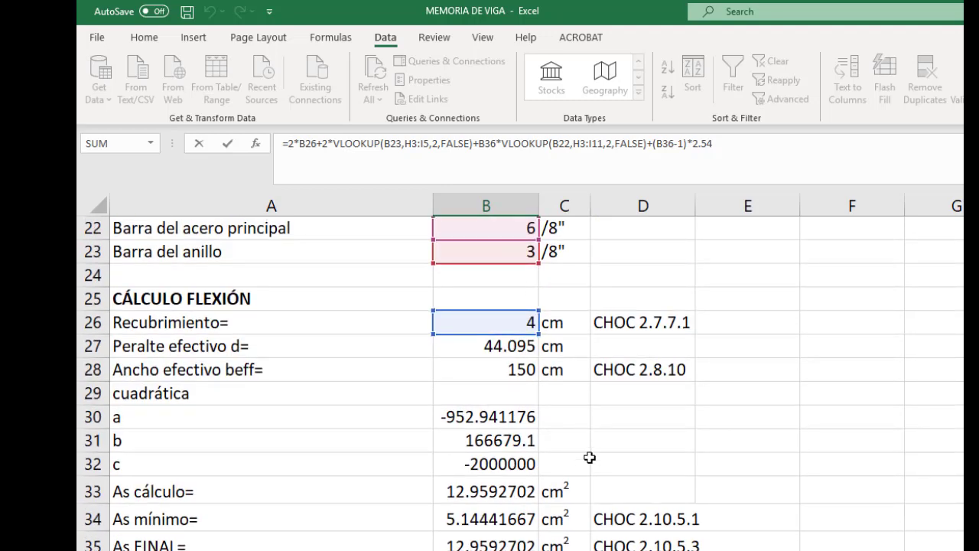
pyautogui.scroll(-2, 590, 459)
pyautogui.scroll(-1, 678, 503)
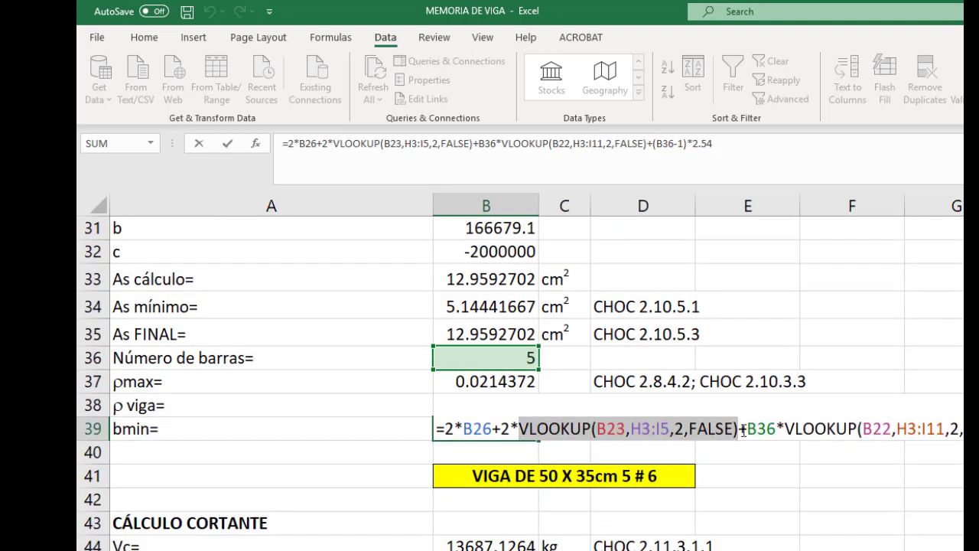
# Examine the bmin formula's B36*VLOOKUP(B22,H3:I11,2,FALSE) term, which multiplies the number of bars by the main bar diameter.
pyautogui.moveTo(747, 428); pyautogui.dragTo(777, 431)
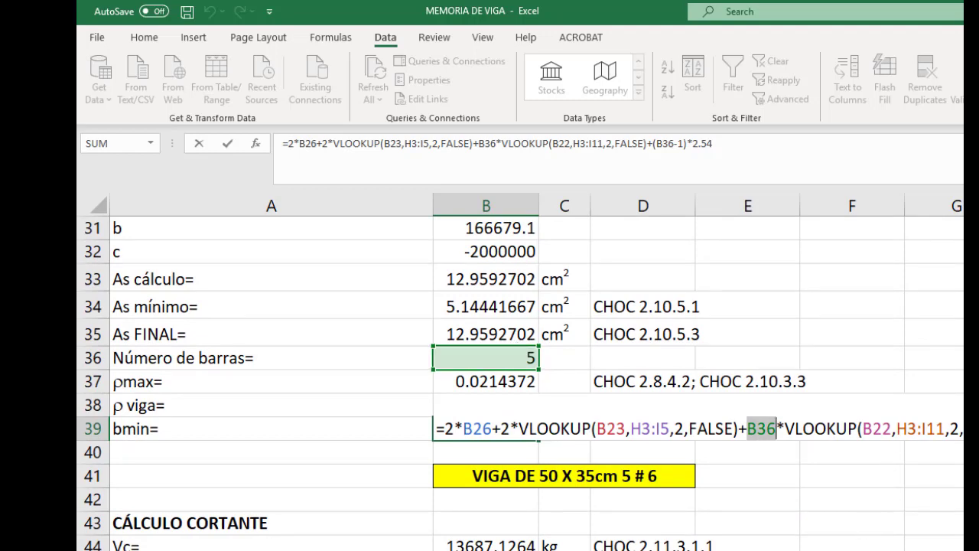
pyautogui.hscroll(3, 492, 389)
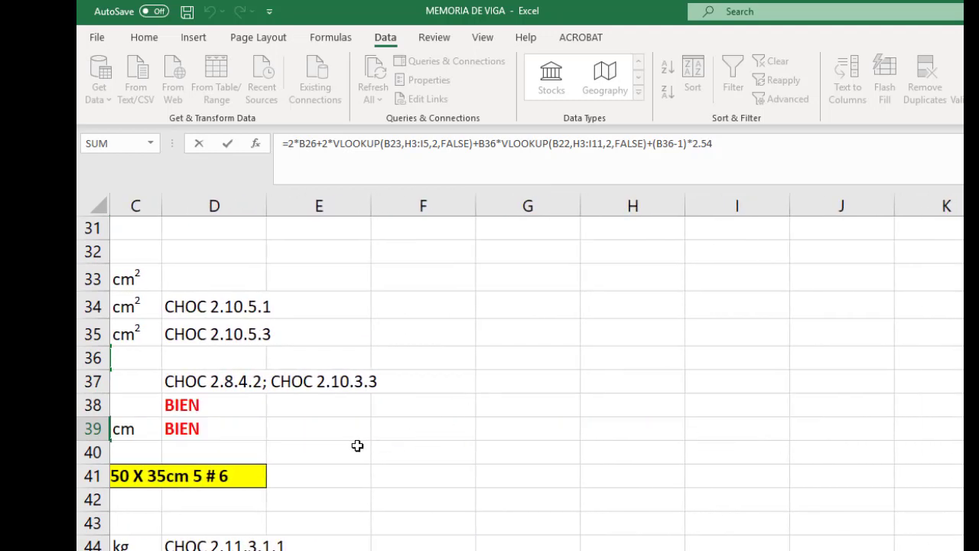
pyautogui.hscroll(-2, 492, 390)
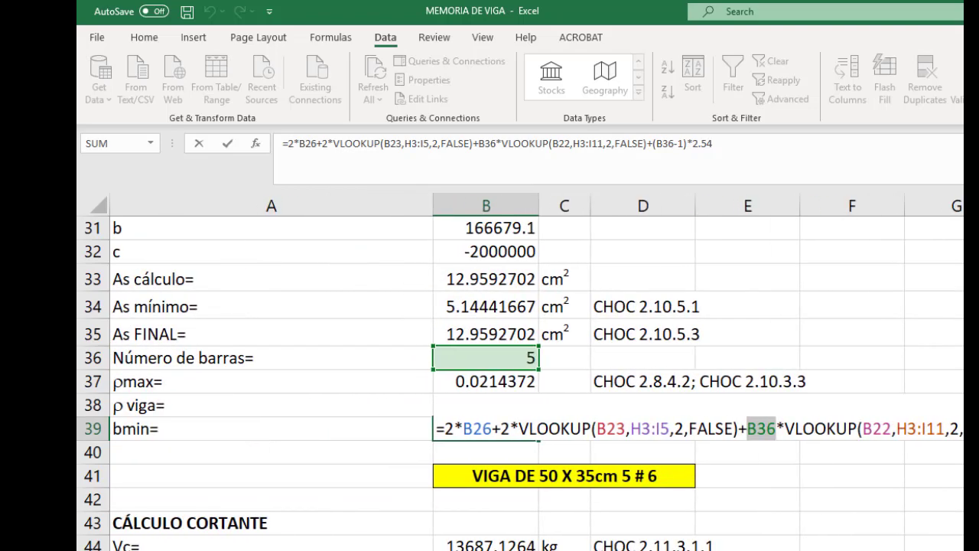
pyautogui.hscroll(2, 708, 494)
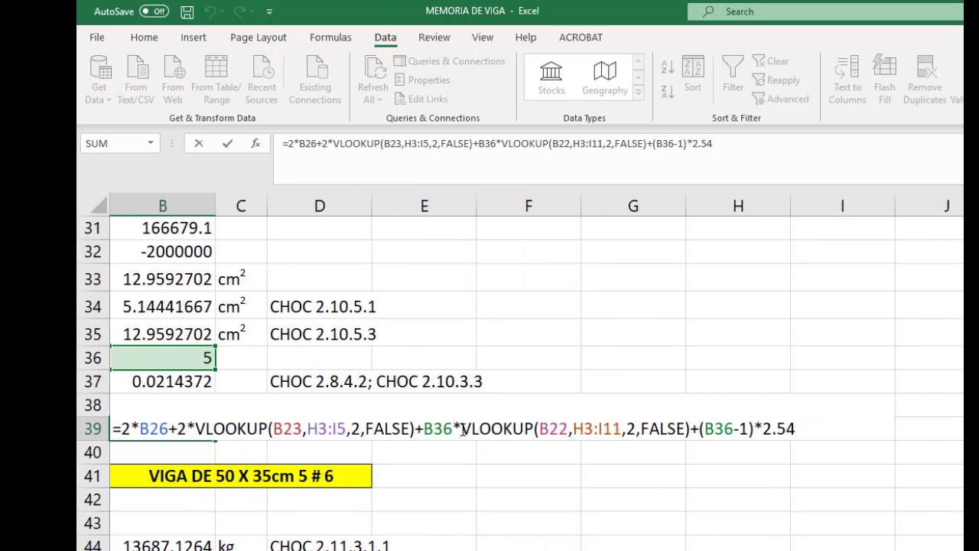
pyautogui.moveTo(463, 430); pyautogui.dragTo(797, 430)
# Examine the (B36-1)*2.54 bar-spacing term of the bmin formula, then close the formula without altering it.
pyautogui.moveTo(704, 430); pyautogui.dragTo(832, 439)
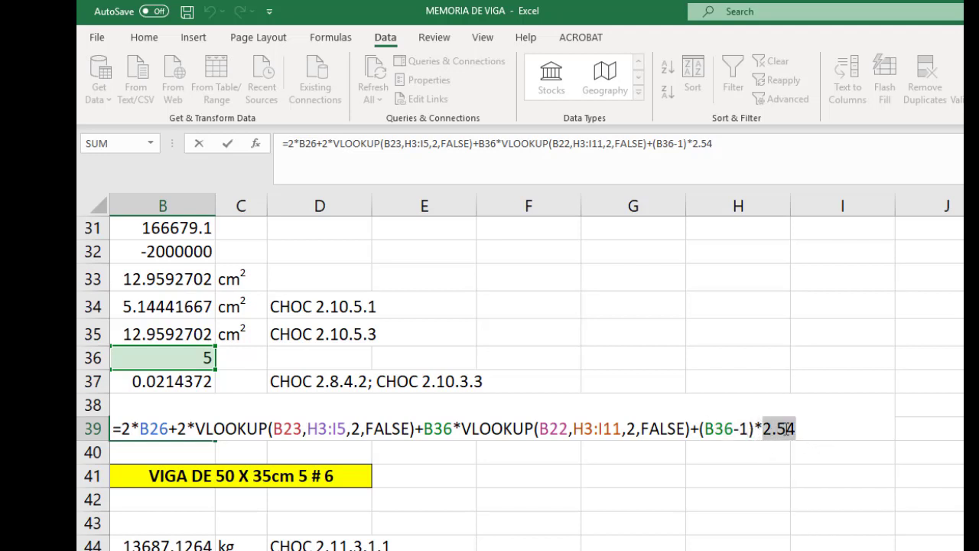
pyautogui.moveTo(764, 429); pyautogui.dragTo(796, 432)
pyautogui.moveTo(701, 429); pyautogui.dragTo(797, 433)
pyautogui.press('Escape')
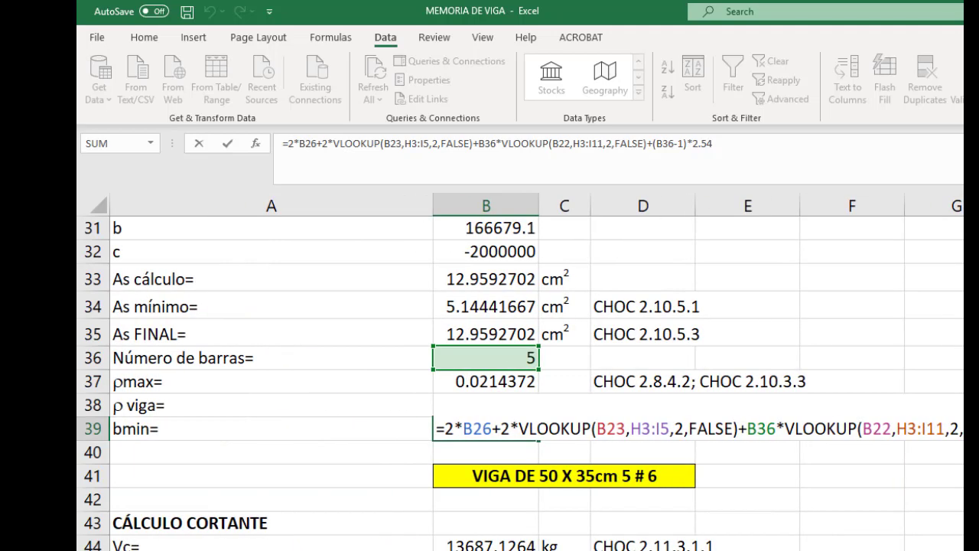
pyautogui.hotkey('ctrl', 'Return')
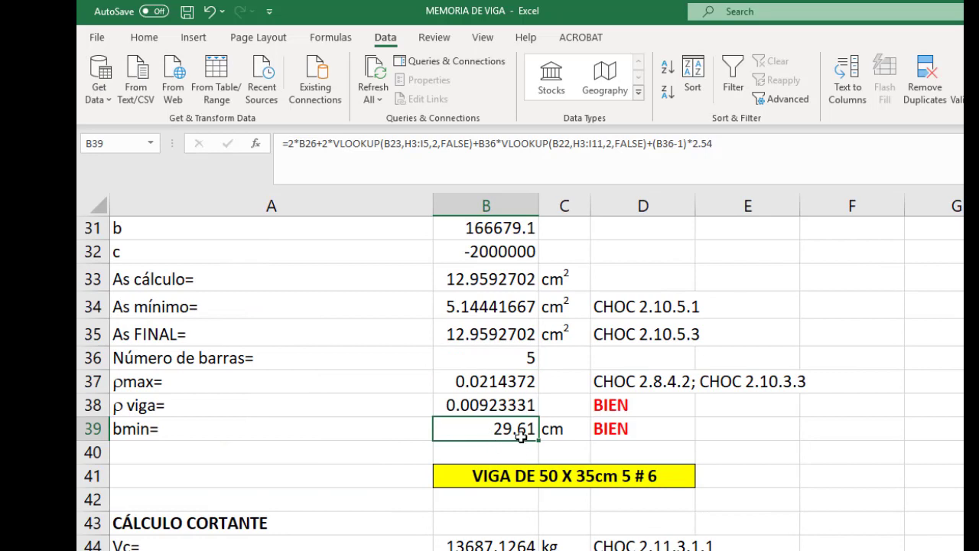
# Examine the ρ viga check in D38, comparing B38<=B37 with its "BIEN" and "AUMENTAR H" results.
pyautogui.click(621, 406)
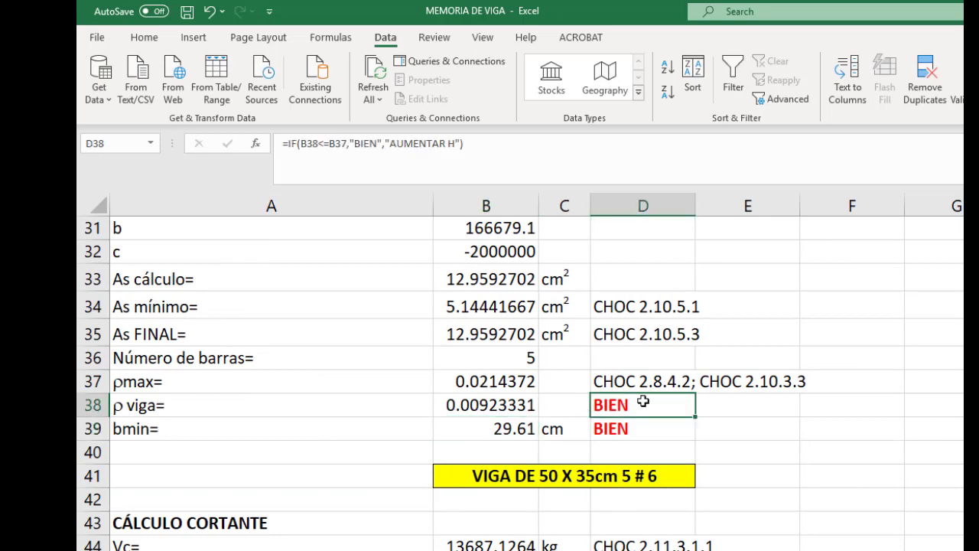
pyautogui.doubleClick(643, 401)
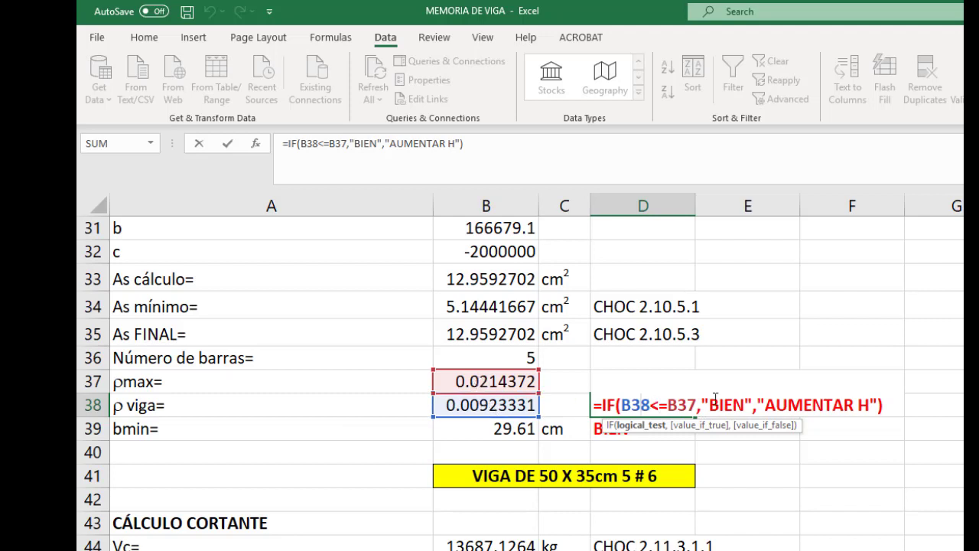
pyautogui.moveTo(711, 404); pyautogui.dragTo(871, 406)
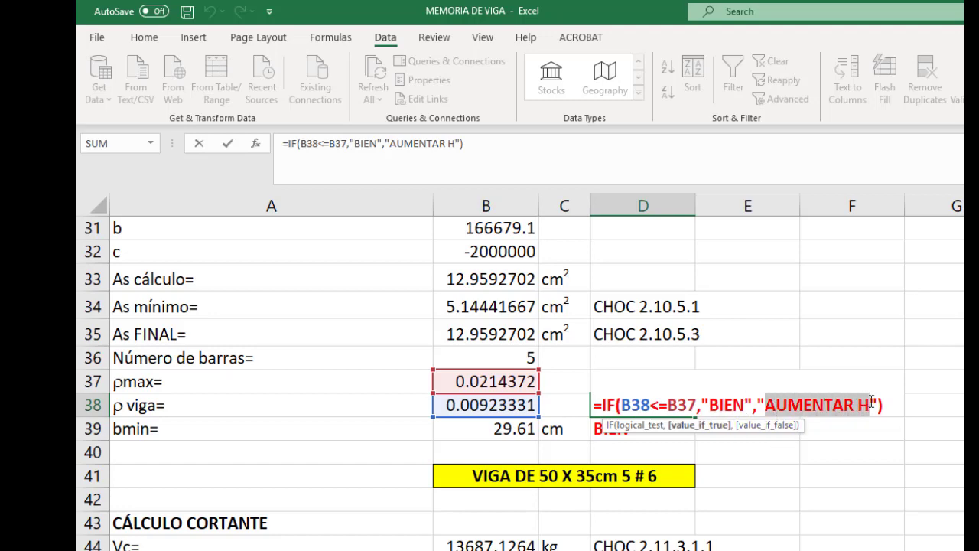
pyautogui.scroll(-1, 585, 351)
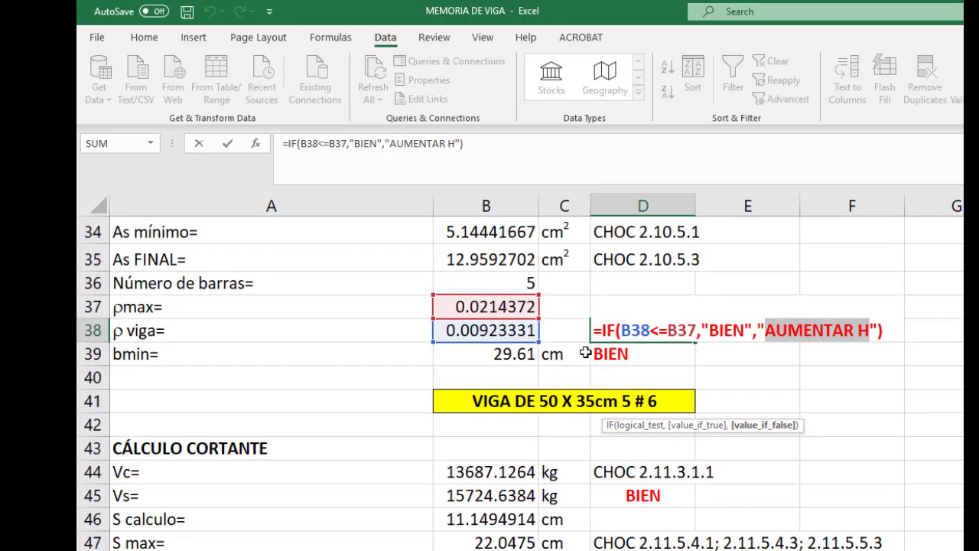
pyautogui.hotkey('ctrl', 'Return')
# Examine the bmin check in D39, tracing bw to Ancho viga Bw and reviewing its "BIEN" and "AUMENTAR Bw" results.
pyautogui.doubleClick(621, 354)
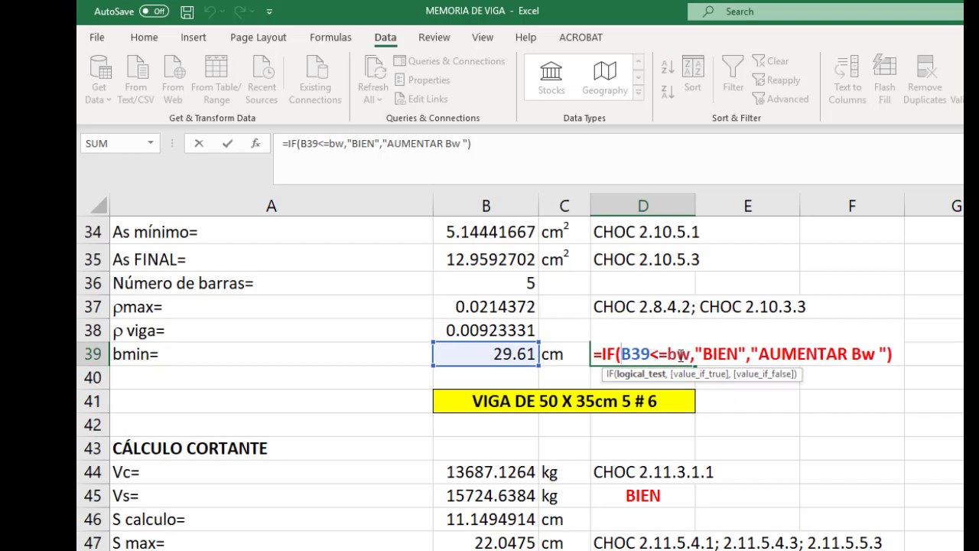
pyautogui.scroll(8, 482, 306)
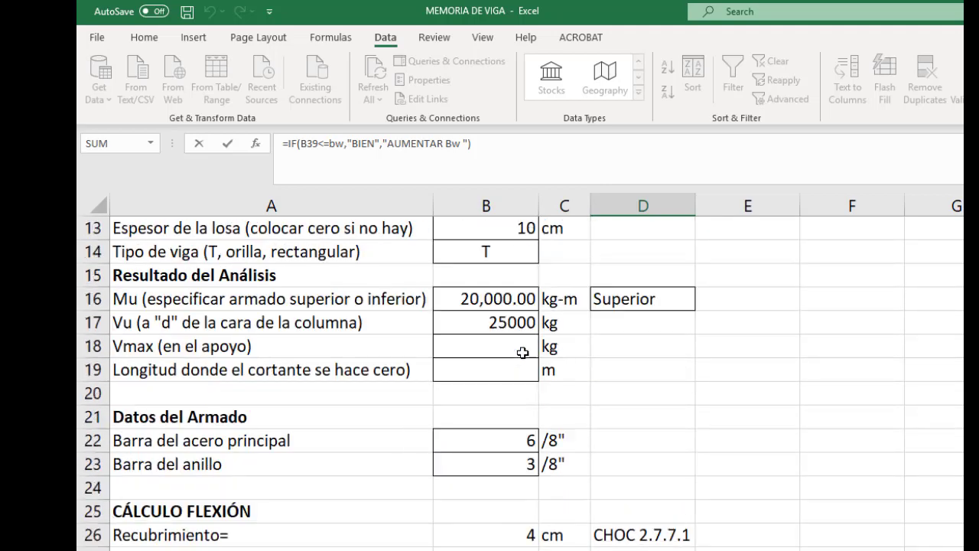
pyautogui.scroll(2, 482, 297)
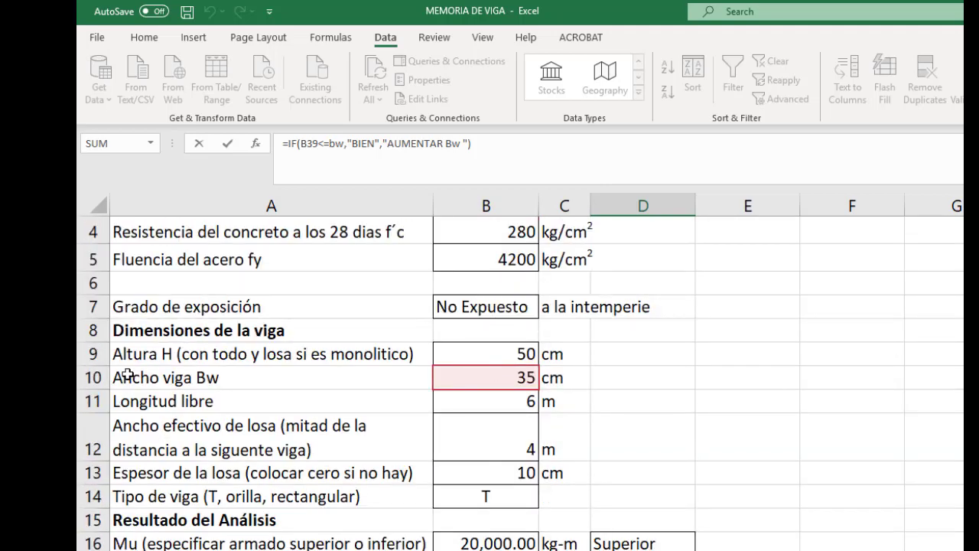
pyautogui.scroll(-7, 642, 371)
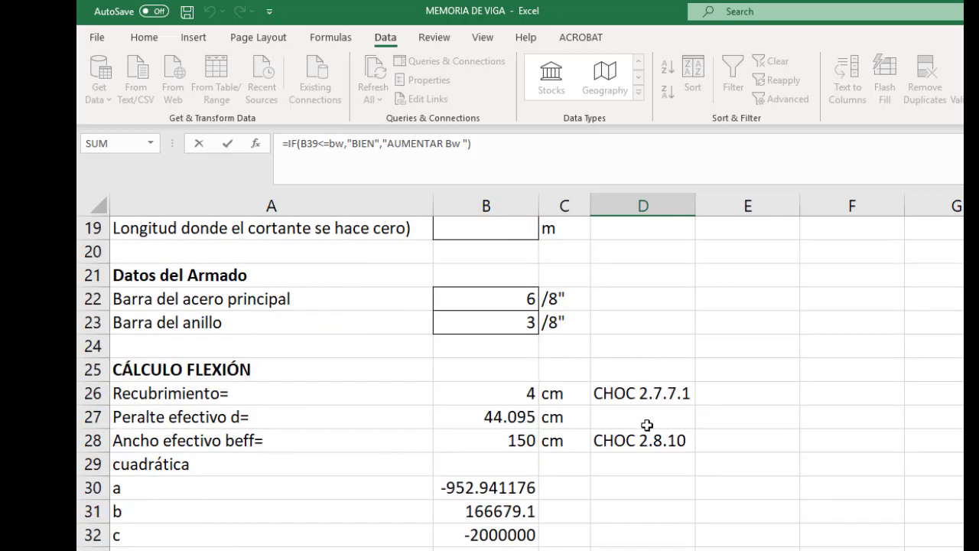
pyautogui.scroll(-1, 685, 503)
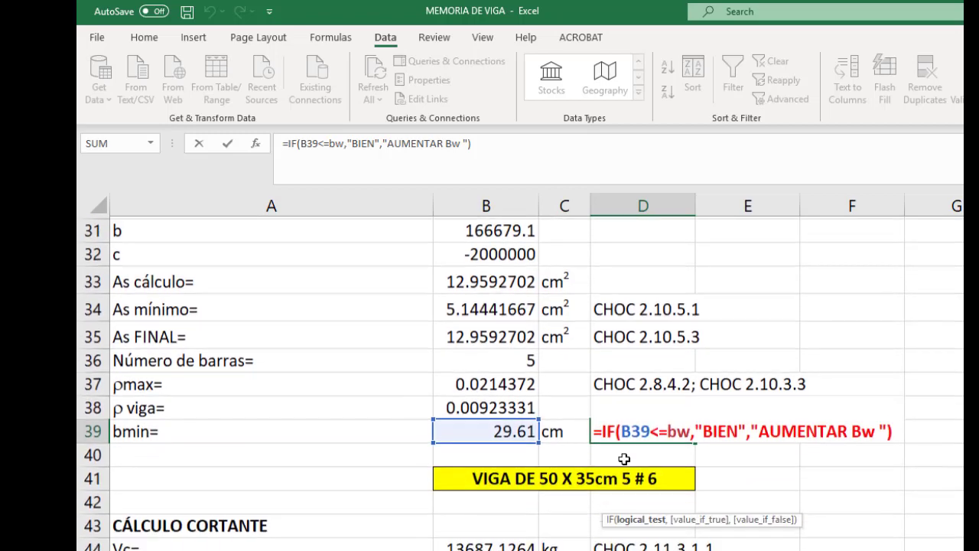
pyautogui.scroll(-1, 692, 501)
pyautogui.click(737, 428)
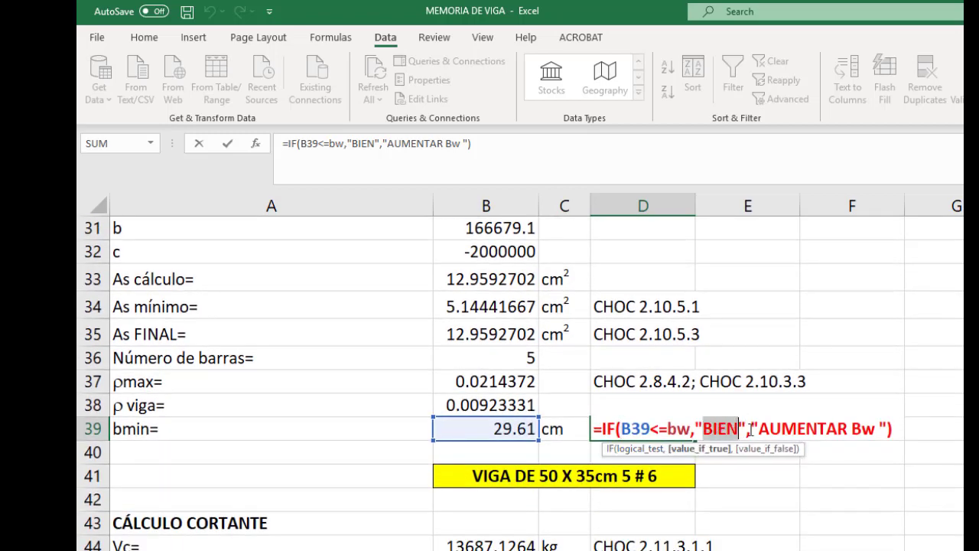
pyautogui.moveTo(760, 428); pyautogui.dragTo(877, 429)
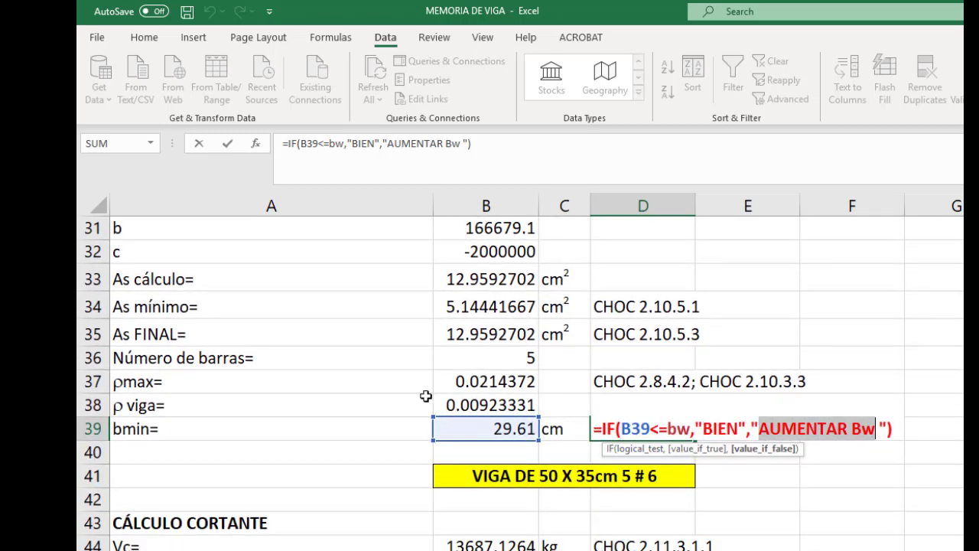
# Close the bmin check and examine the "VIGA DE "&B9 part of the beam summary formula in B41, tracing its reference toward the input data.
pyautogui.scroll(-2, 658, 388)
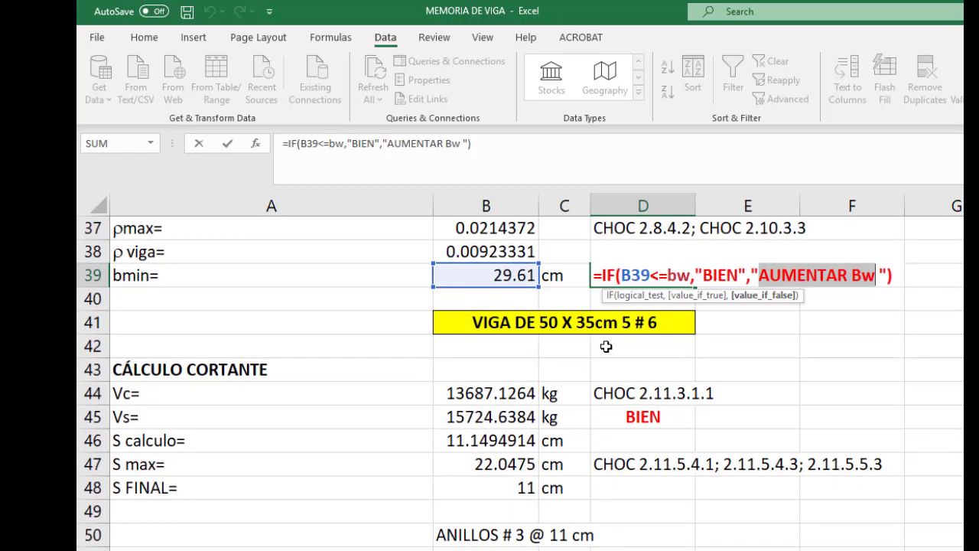
pyautogui.scroll(1, 606, 346)
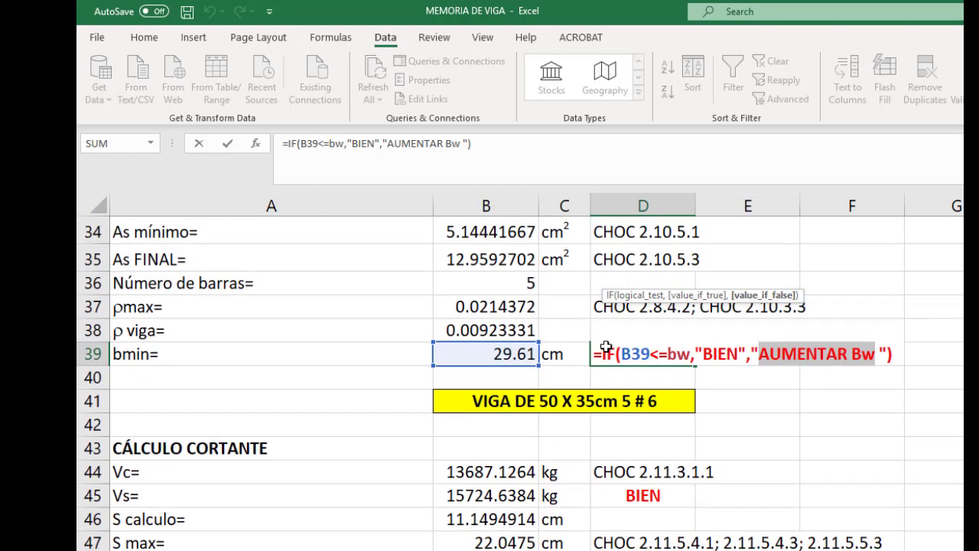
pyautogui.hotkey('ctrl', 'Return')
pyautogui.doubleClick(535, 406)
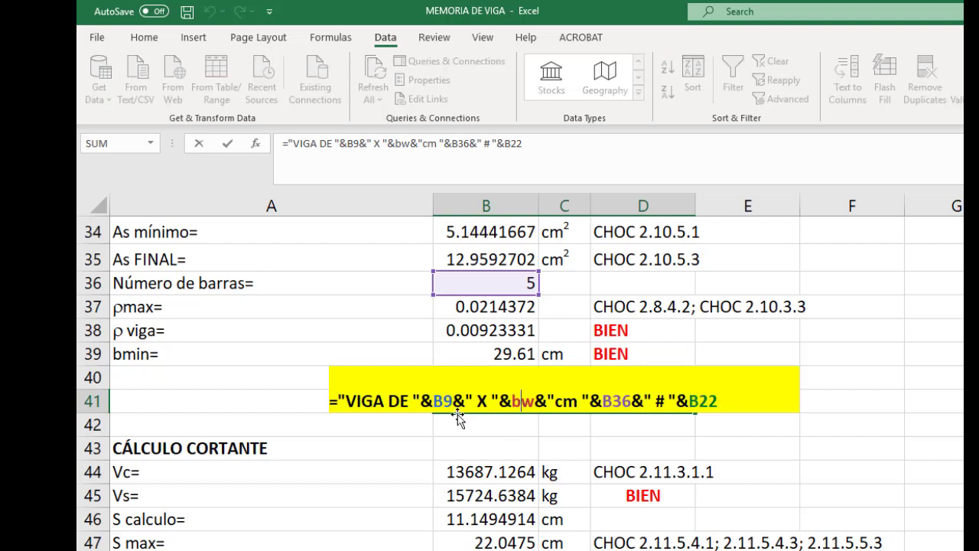
pyautogui.moveTo(338, 393); pyautogui.dragTo(421, 401)
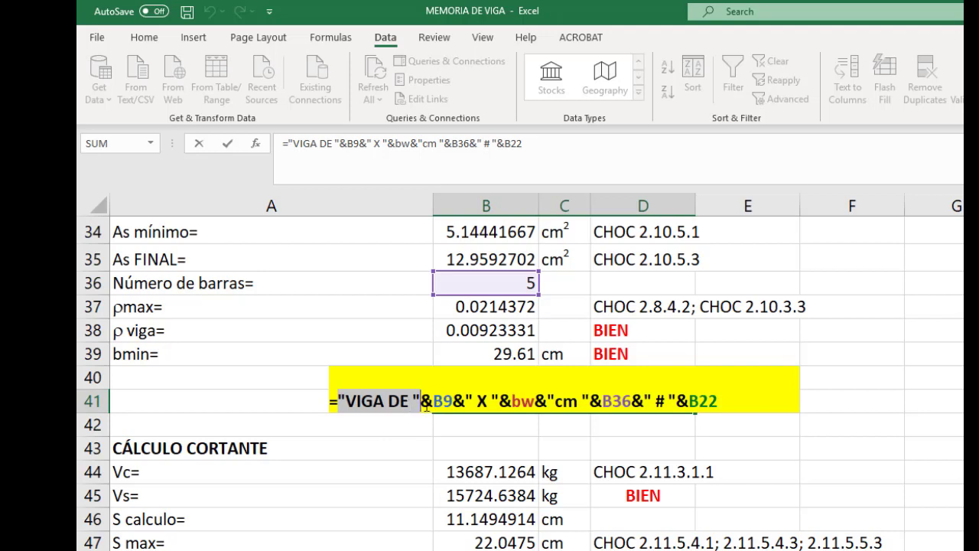
pyautogui.moveTo(422, 401); pyautogui.dragTo(452, 406)
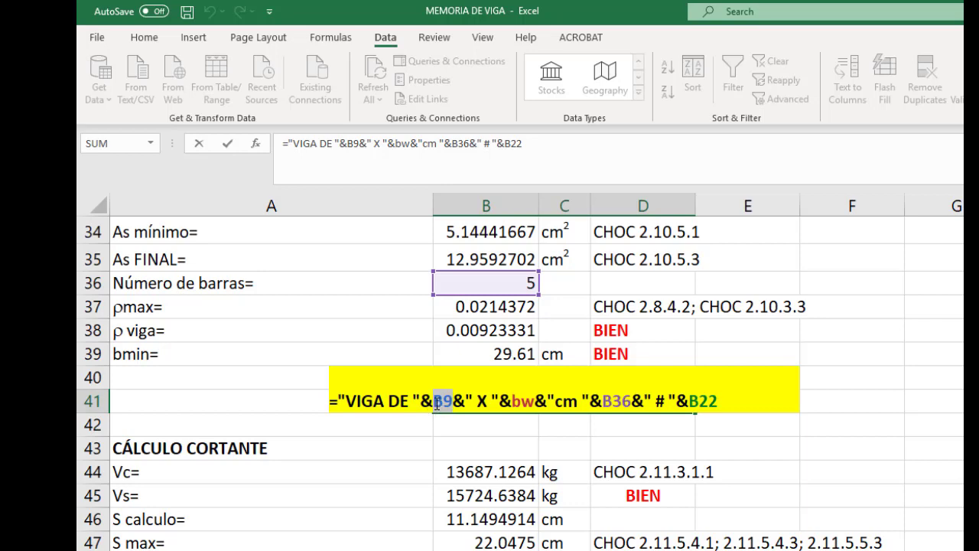
pyautogui.scroll(9, 467, 393)
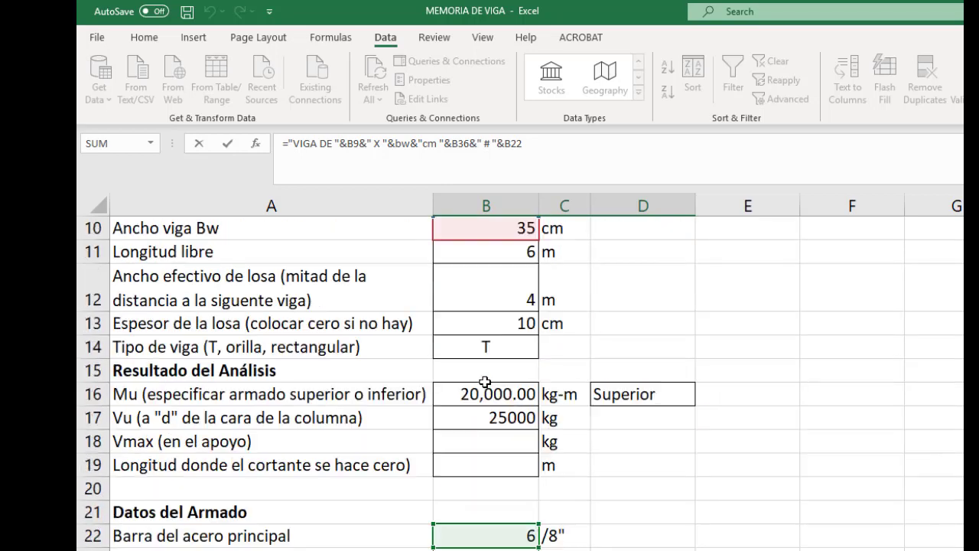
pyautogui.scroll(-8, 489, 398)
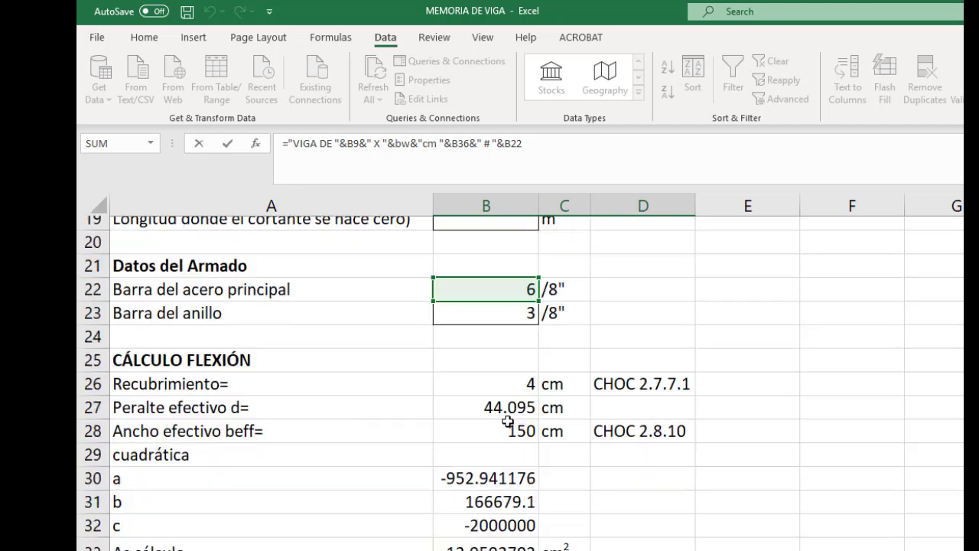
# Examine the &" X "&bw&"cm "& section of the B41 summary formula, which joins the beam width and its unit.
pyautogui.moveTo(422, 476); pyautogui.dragTo(465, 476)
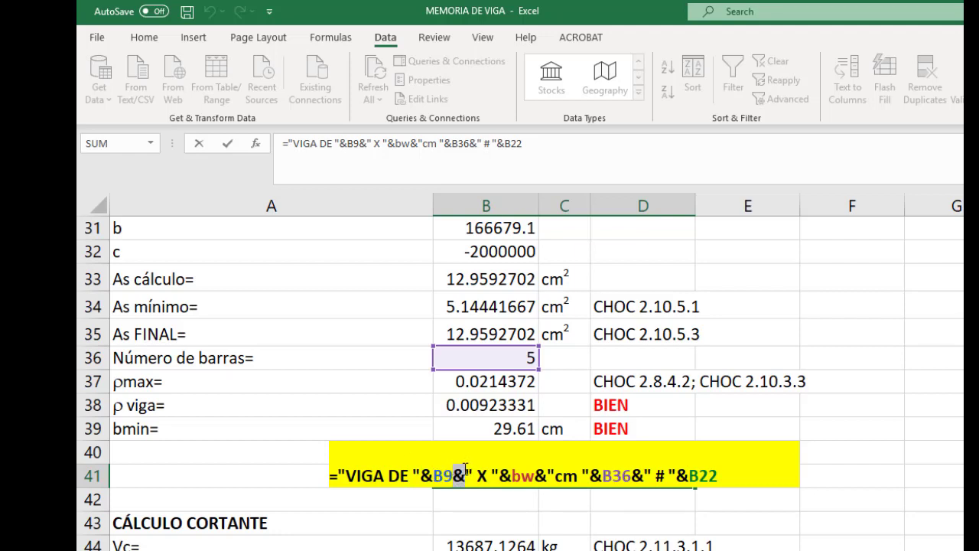
pyautogui.moveTo(466, 476); pyautogui.dragTo(501, 477)
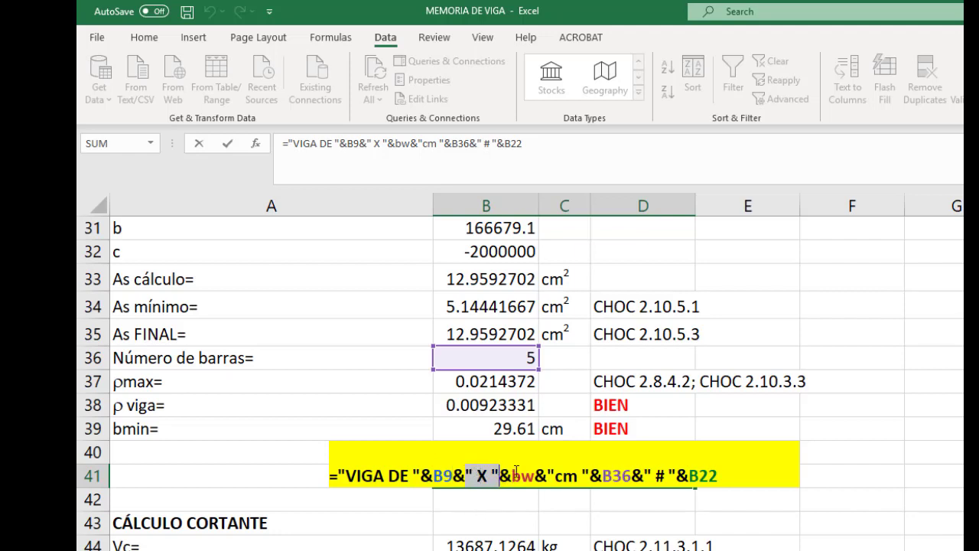
pyautogui.moveTo(500, 474); pyautogui.dragTo(548, 475)
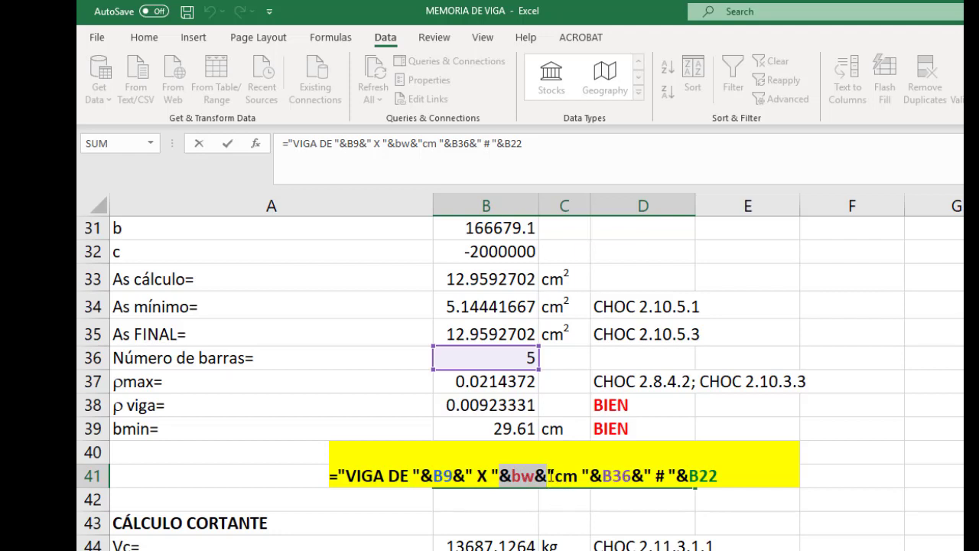
pyautogui.moveTo(549, 476); pyautogui.dragTo(590, 476)
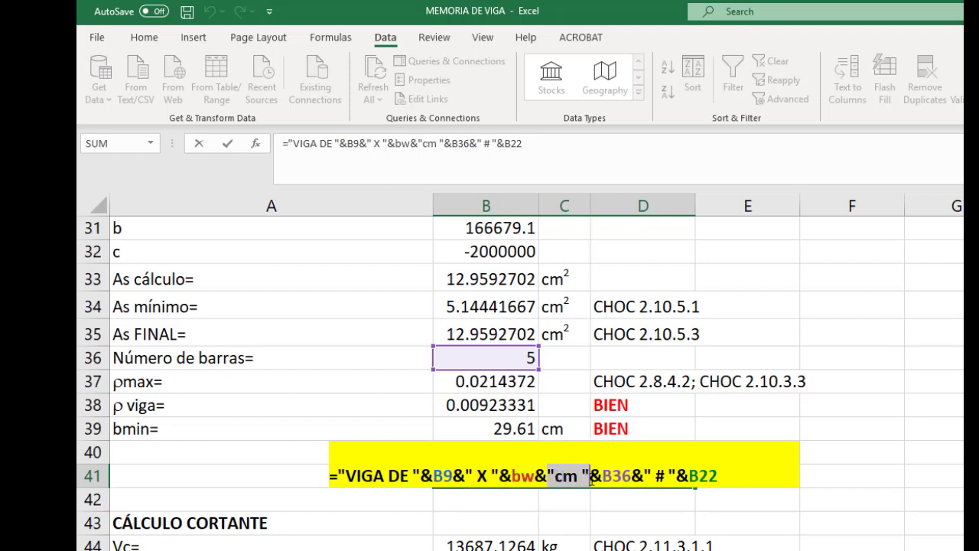
pyautogui.click(593, 476)
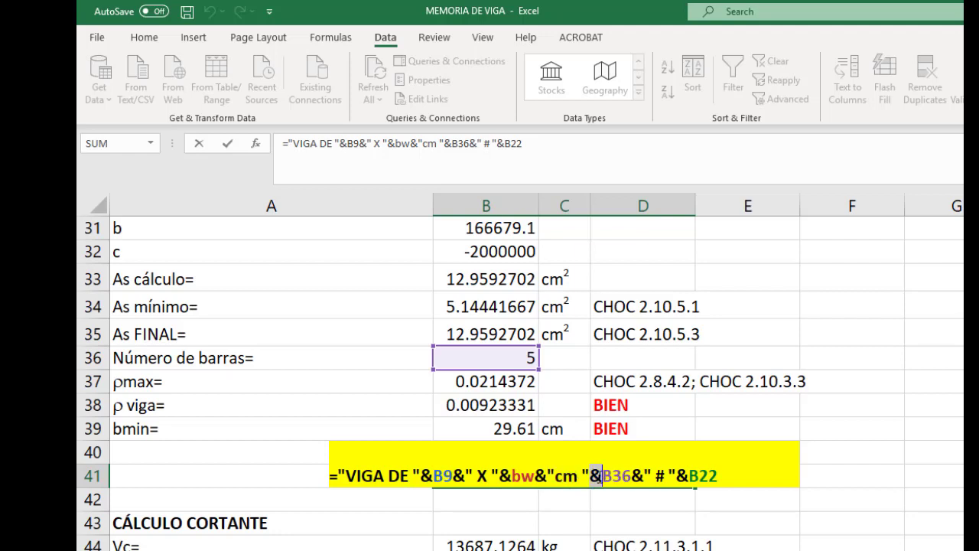
# Examine the B36&" # "&B22 part of the B41 summary, tracing B22 to Barra del acero principal, then close the formula unaltered.
pyautogui.moveTo(603, 476); pyautogui.dragTo(632, 476)
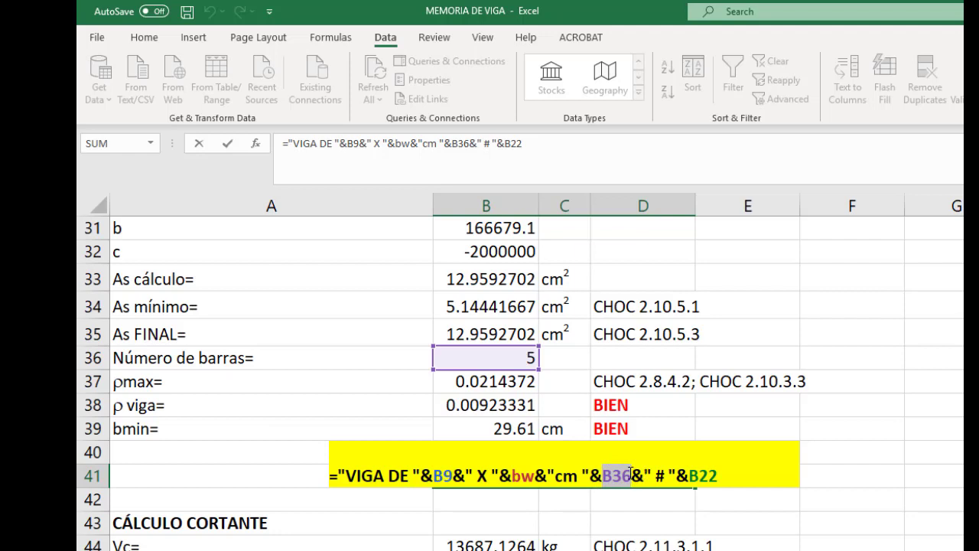
pyautogui.moveTo(632, 475); pyautogui.dragTo(719, 476)
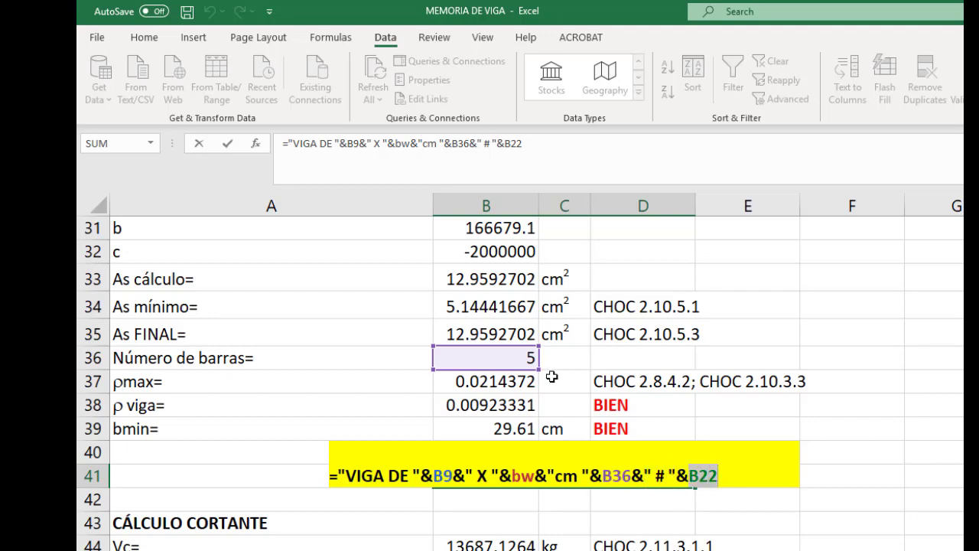
pyautogui.scroll(5, 552, 376)
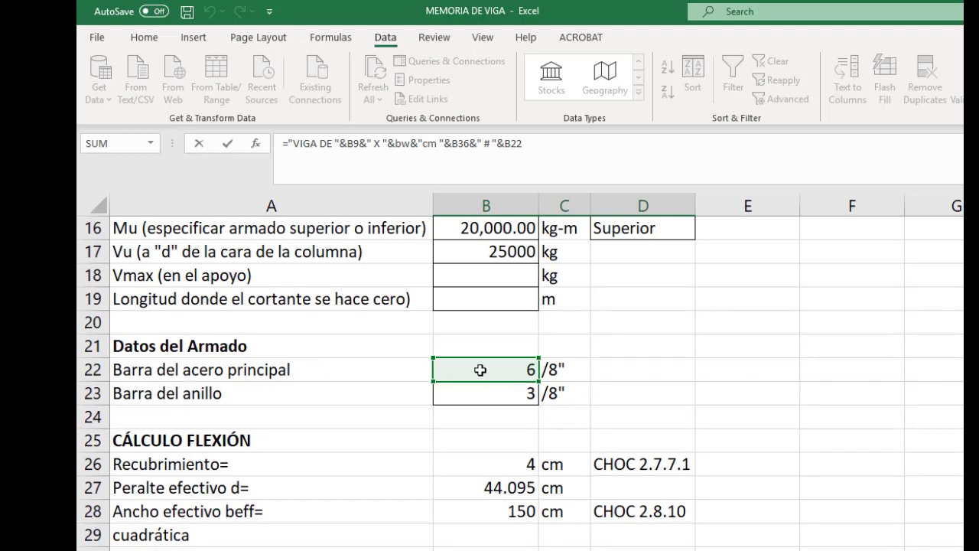
pyautogui.scroll(-5, 585, 386)
pyautogui.scroll(-1, 588, 392)
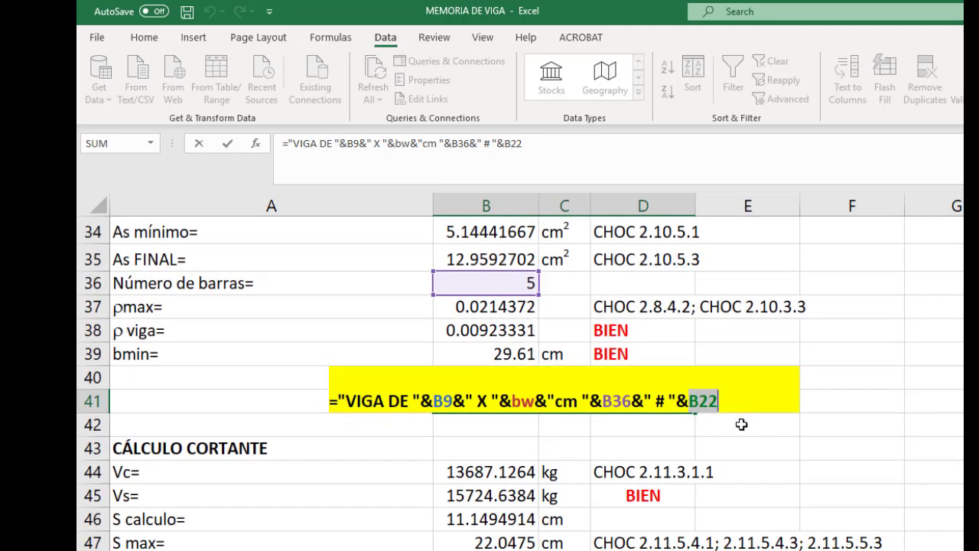
pyautogui.hotkey('ctrl', 'Return')
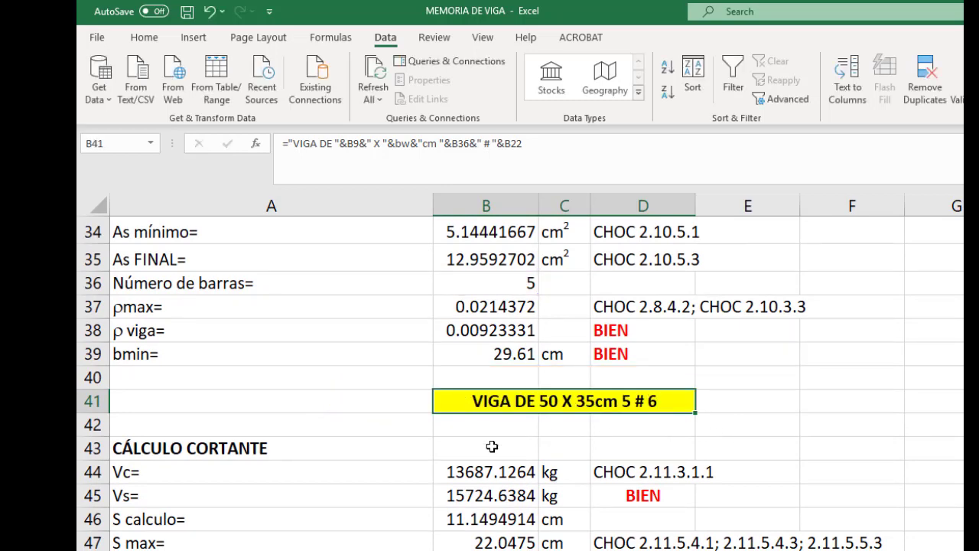
# Examine the Vc formula =0.53*SQRT(resis)*bw*d in B44 of the CÁLCULO CORTANTE section, then leave it unaltered.
pyautogui.scroll(-1, 446, 452)
pyautogui.scroll(-1, 459, 382)
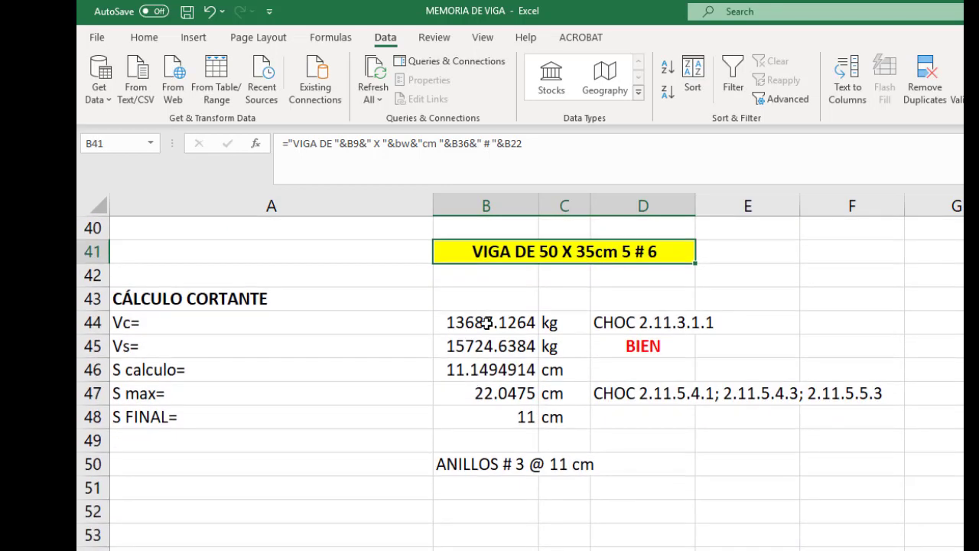
pyautogui.click(479, 322)
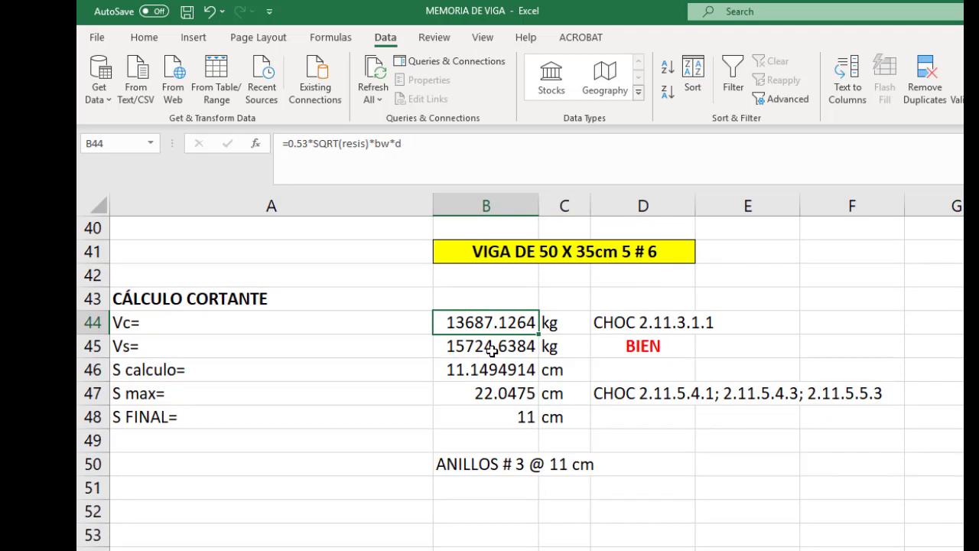
pyautogui.click(491, 348)
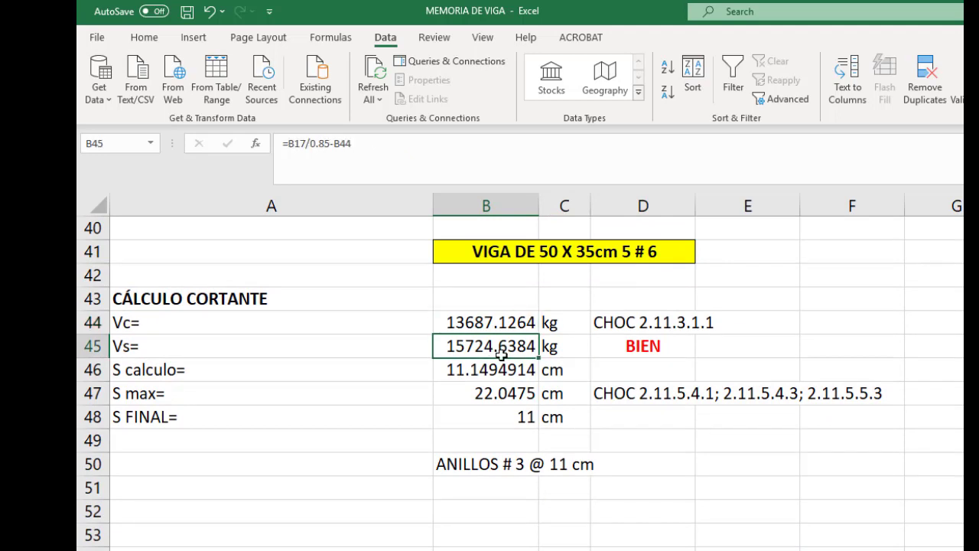
pyautogui.click(478, 322)
pyautogui.doubleClick(484, 322)
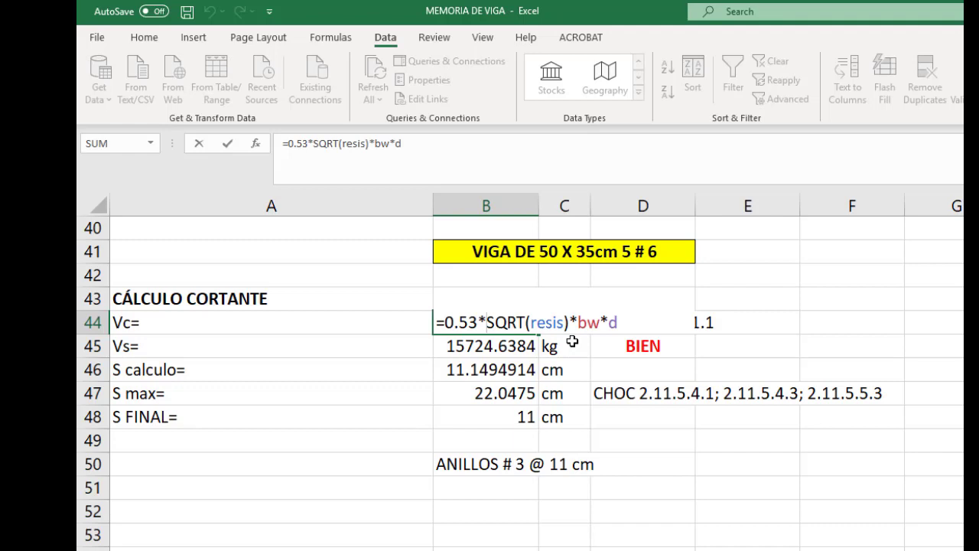
pyautogui.press('Escape')
# Examine the Vs formula =B17/0.85-B44 in B45 term by term, then close it without altering it.
pyautogui.doubleClick(464, 352)
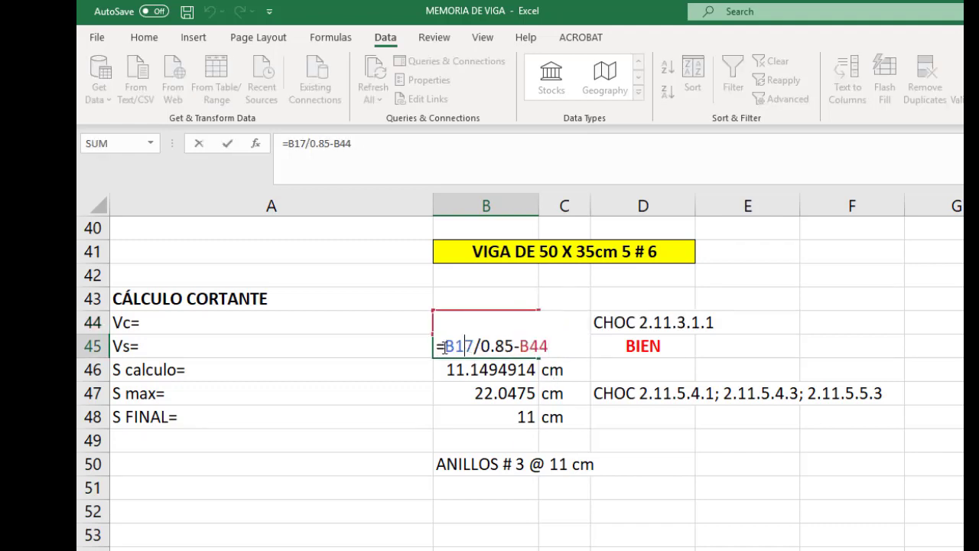
pyautogui.moveTo(444, 347); pyautogui.dragTo(480, 346)
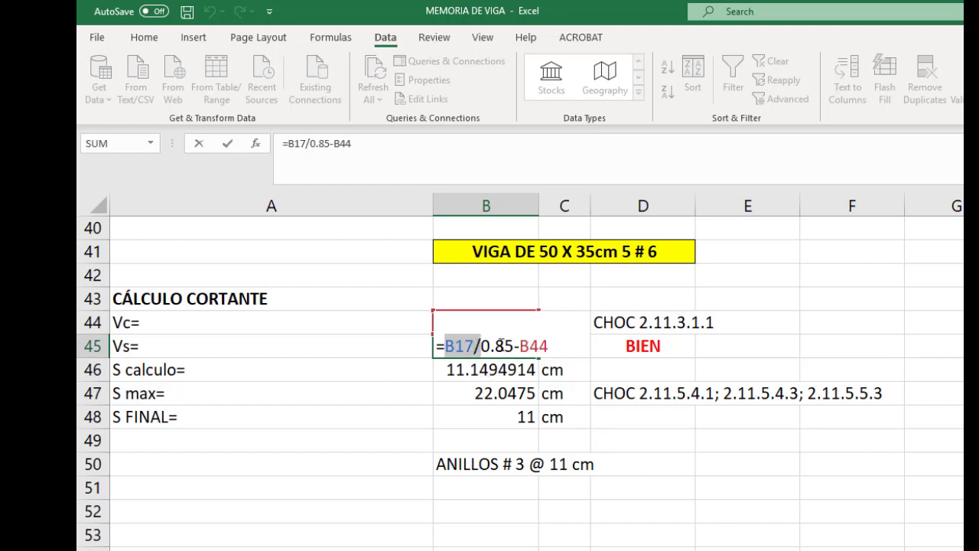
pyautogui.moveTo(481, 346); pyautogui.dragTo(509, 338)
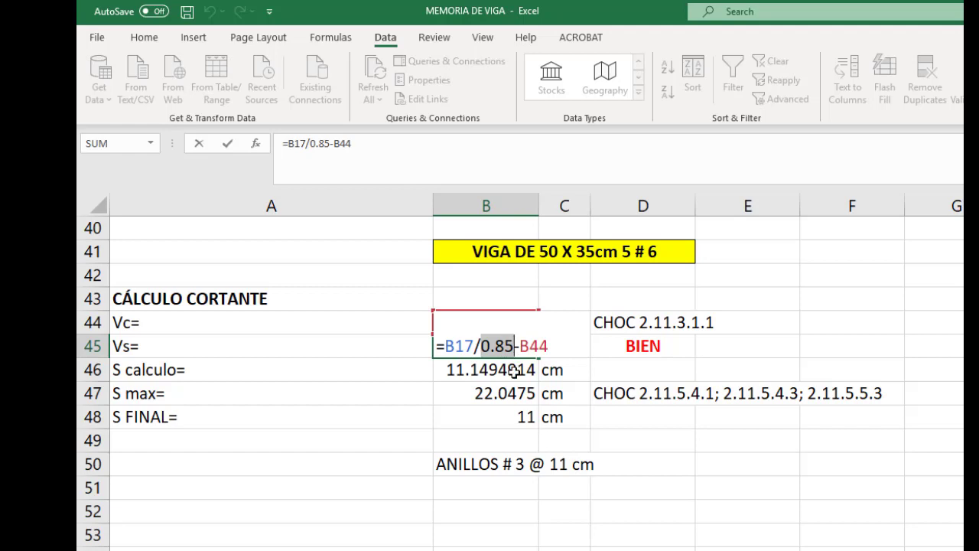
pyautogui.click(525, 349)
pyautogui.moveTo(520, 349); pyautogui.dragTo(549, 349)
pyautogui.press('Return')
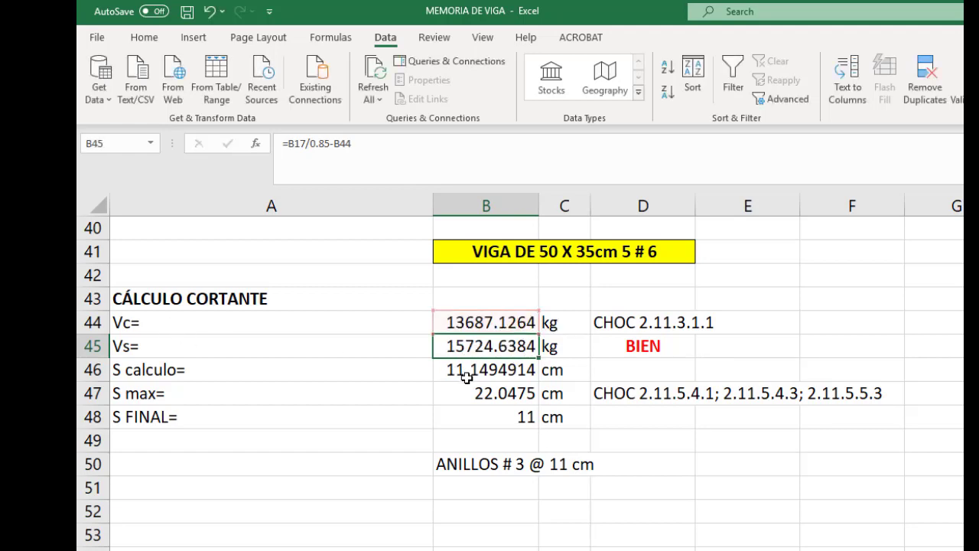
# Examine the Vs check in D45, comparing B45>4*B44 with its "AUMENTAR H" and "BIEN" results, then close it unaltered.
pyautogui.click(624, 352)
pyautogui.doubleClick(625, 349)
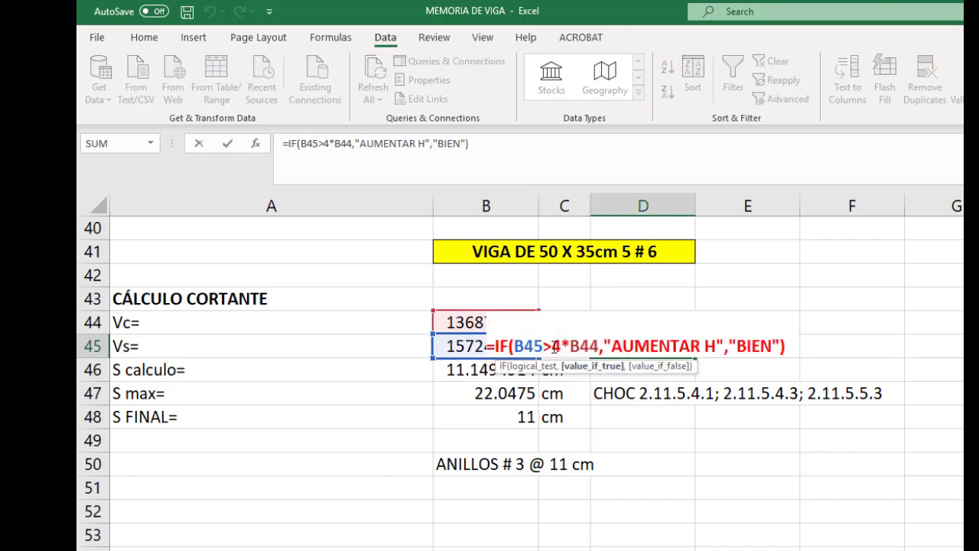
pyautogui.moveTo(552, 346); pyautogui.dragTo(600, 347)
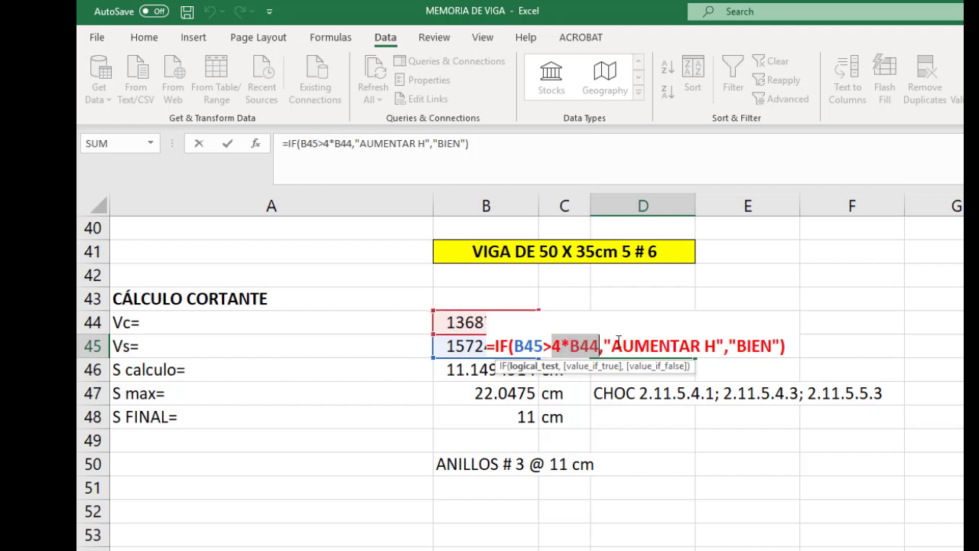
pyautogui.moveTo(612, 345); pyautogui.dragTo(717, 346)
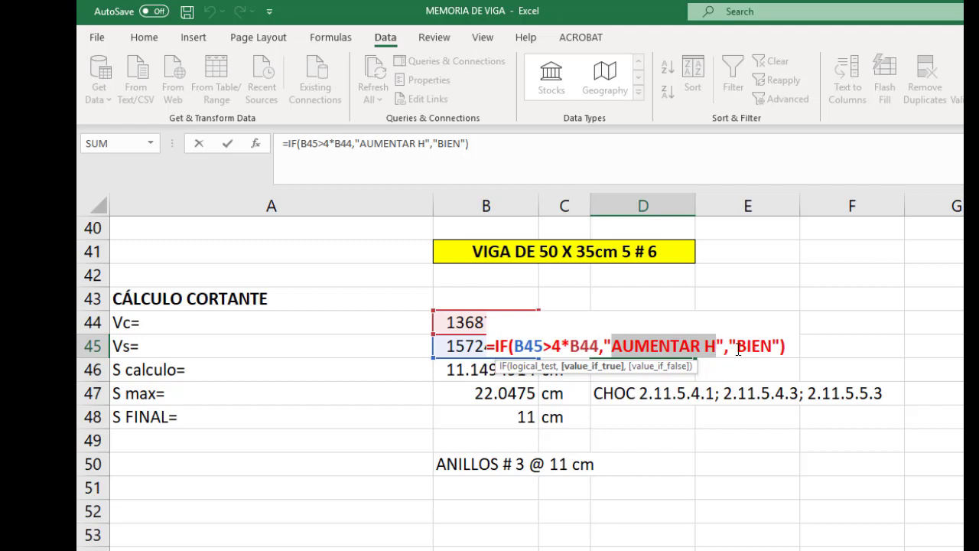
pyautogui.moveTo(738, 345); pyautogui.dragTo(772, 345)
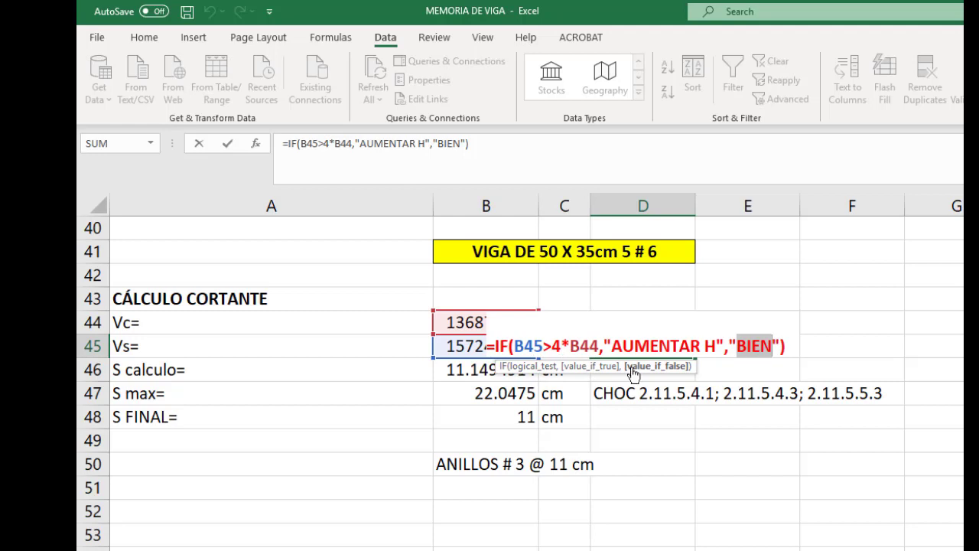
pyautogui.hotkey('ctrl', 'Return')
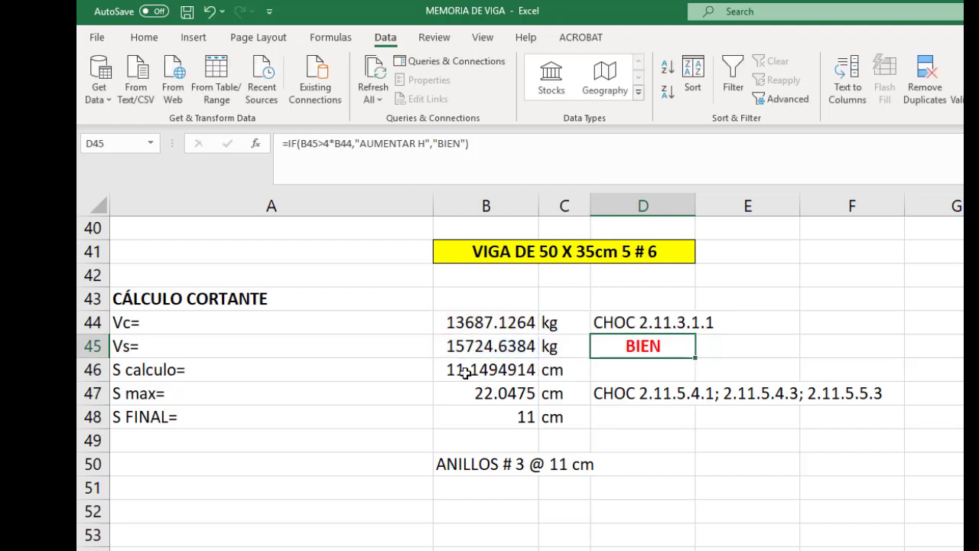
# Examine the 2800, d and B45 terms of the S calculo formula in B46, then close it without altering it.
pyautogui.doubleClick(465, 372)
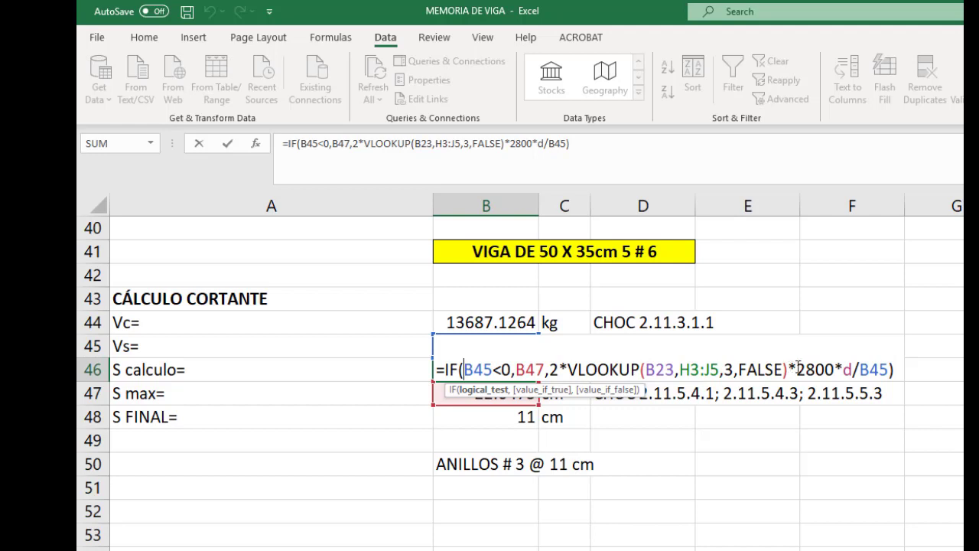
pyautogui.moveTo(796, 370); pyautogui.dragTo(839, 371)
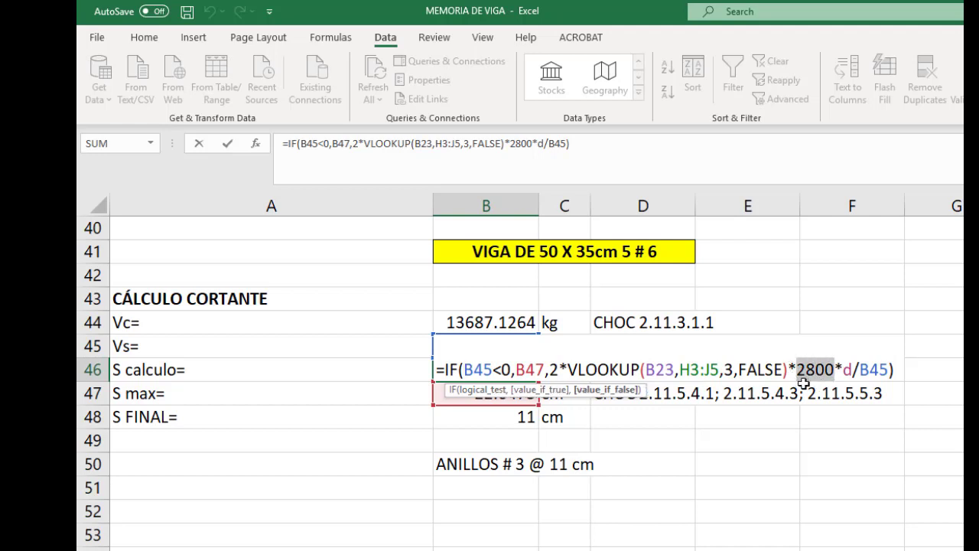
pyautogui.doubleClick(853, 371)
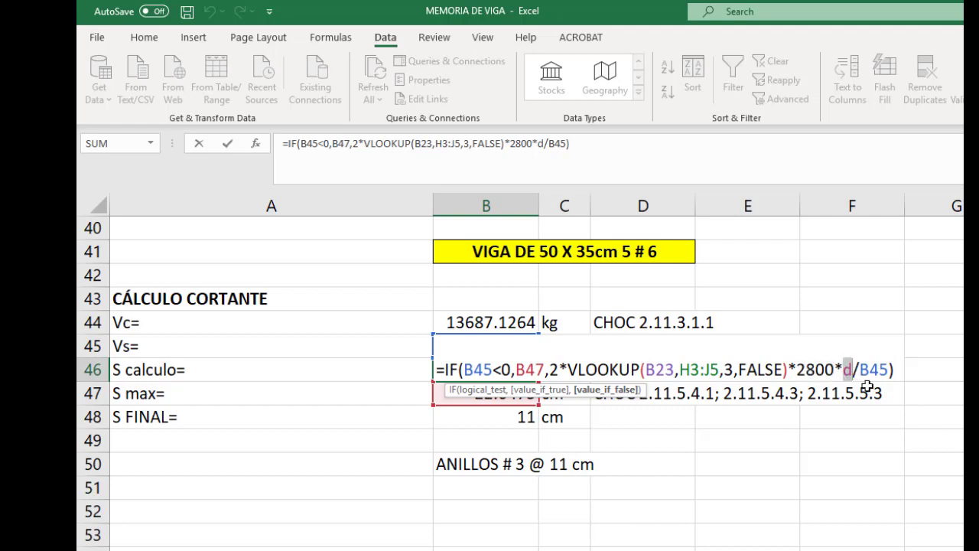
pyautogui.moveTo(858, 369); pyautogui.dragTo(887, 372)
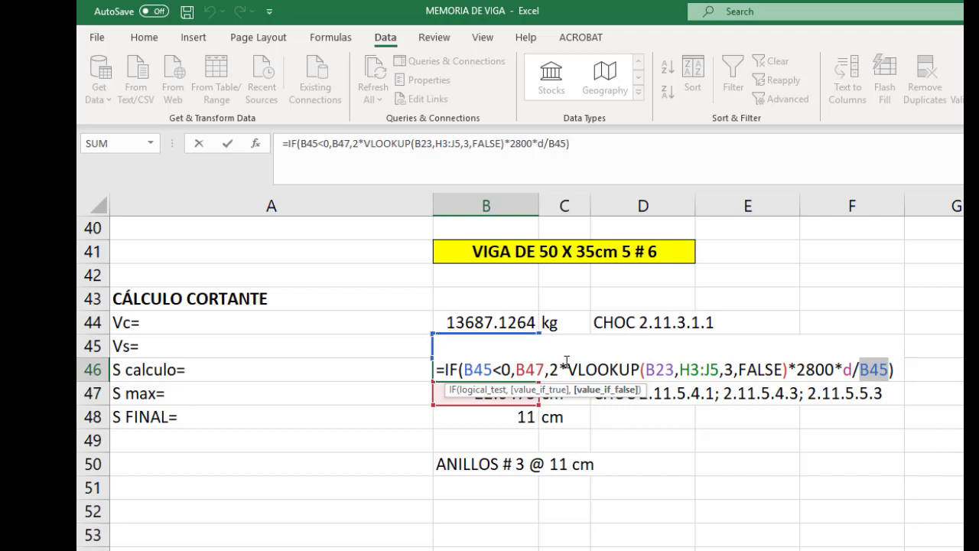
pyautogui.press('Return')
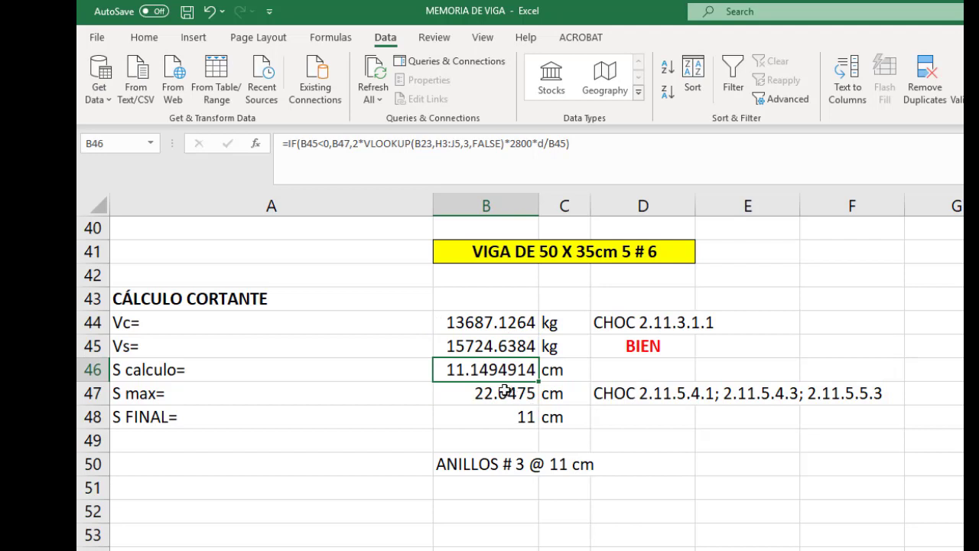
# Examine the S max formula in B47, comparing the condition B45<=2*B44 with its MIN(d/2,60,…) and MIN(d/4,30,…) branches.
pyautogui.click(505, 390)
pyautogui.doubleClick(504, 392)
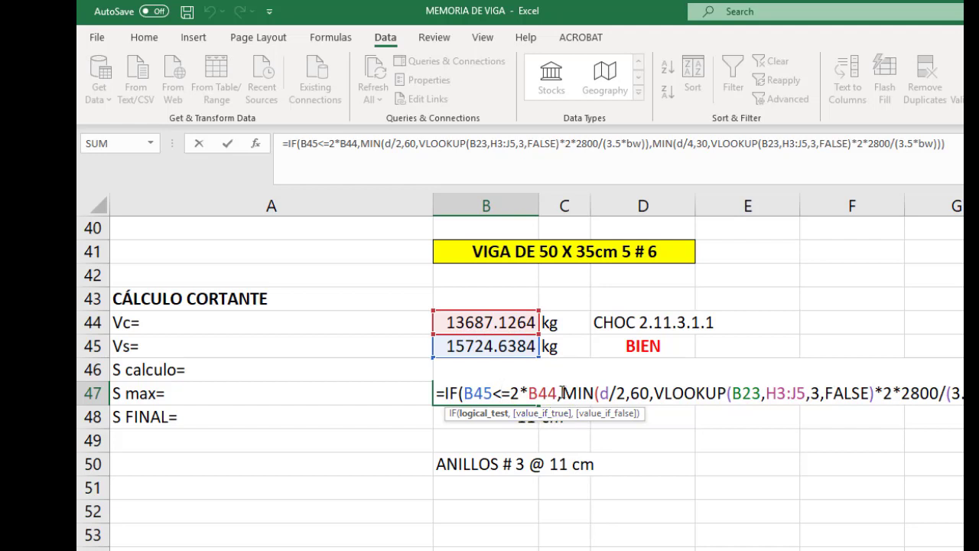
pyautogui.moveTo(562, 392); pyautogui.dragTo(947, 392)
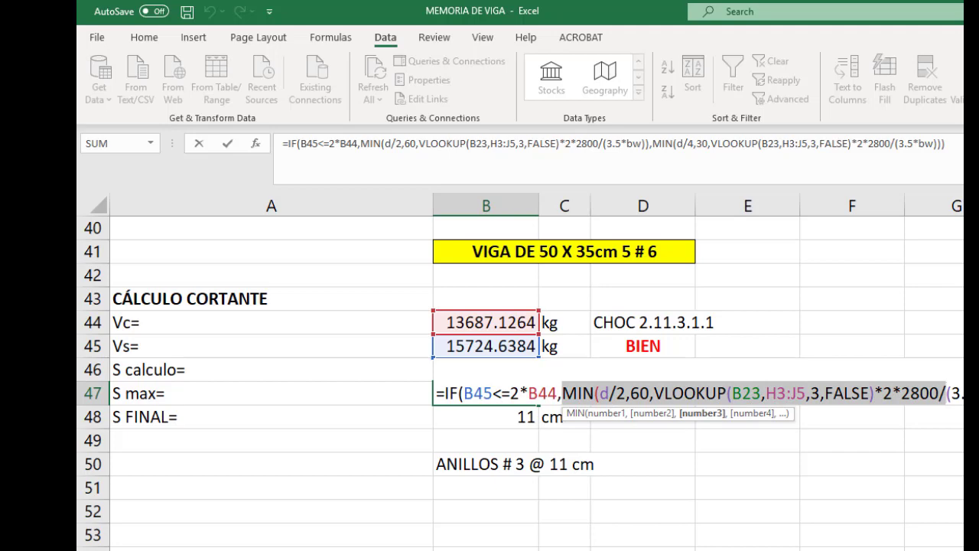
pyautogui.hscroll(1, 536, 372)
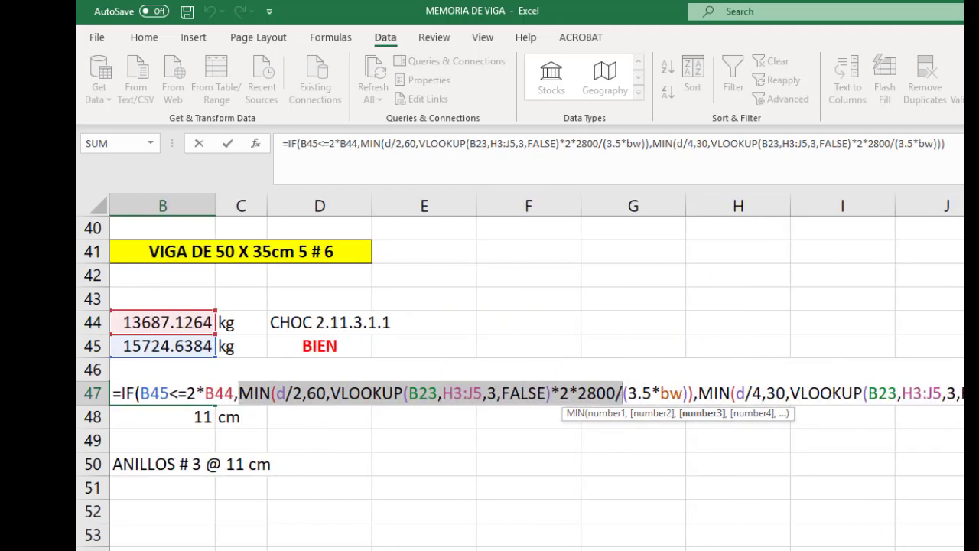
pyautogui.hscroll(1, 536, 372)
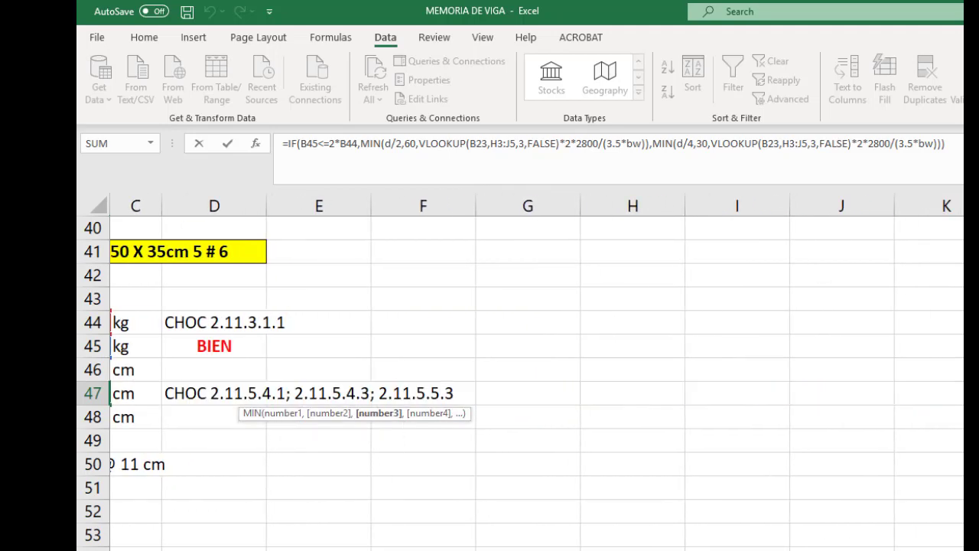
pyautogui.hscroll(-1, 536, 372)
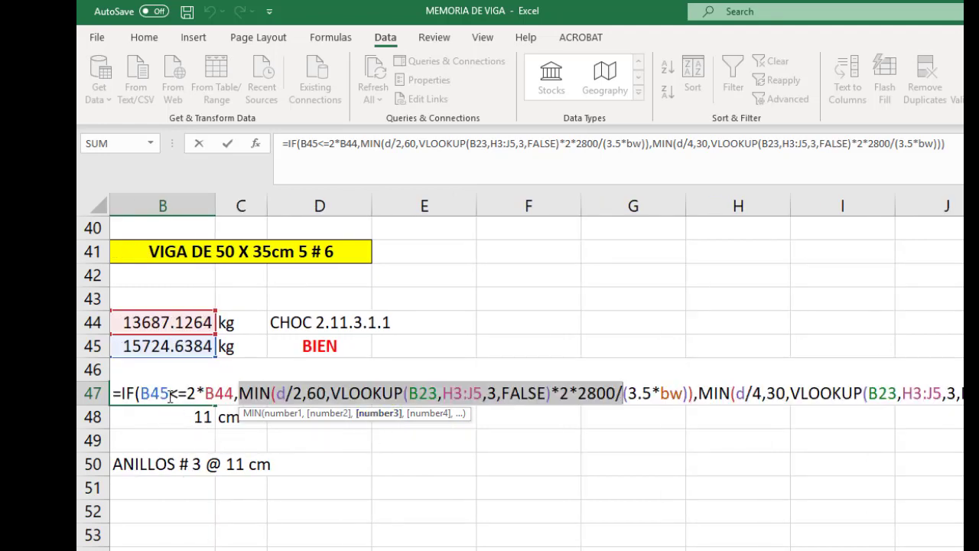
pyautogui.click(406, 392)
pyautogui.moveTo(670, 392); pyautogui.dragTo(960, 392)
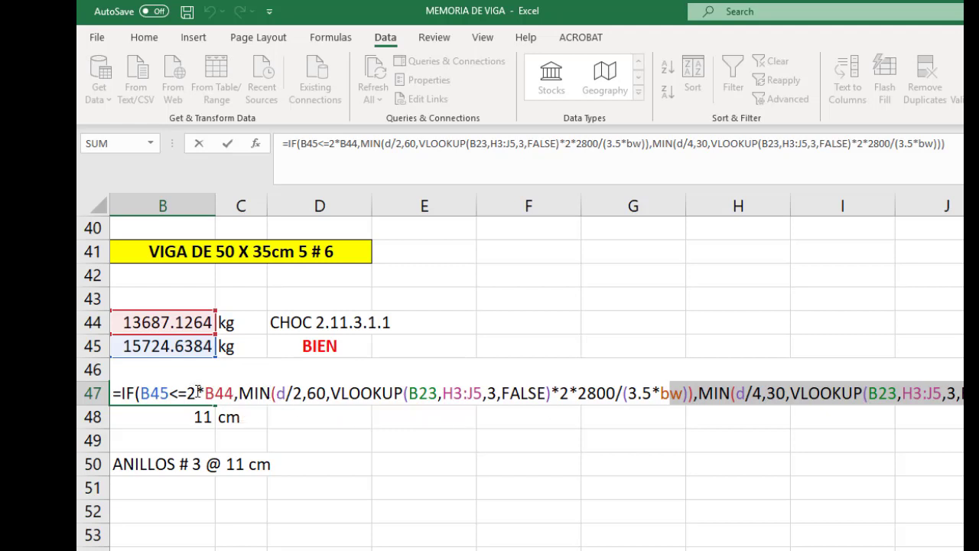
# Try displaying the S max formula terms from *B44 onward as text in D48, then clear that cell.
pyautogui.moveTo(197, 393); pyautogui.dragTo(961, 393)
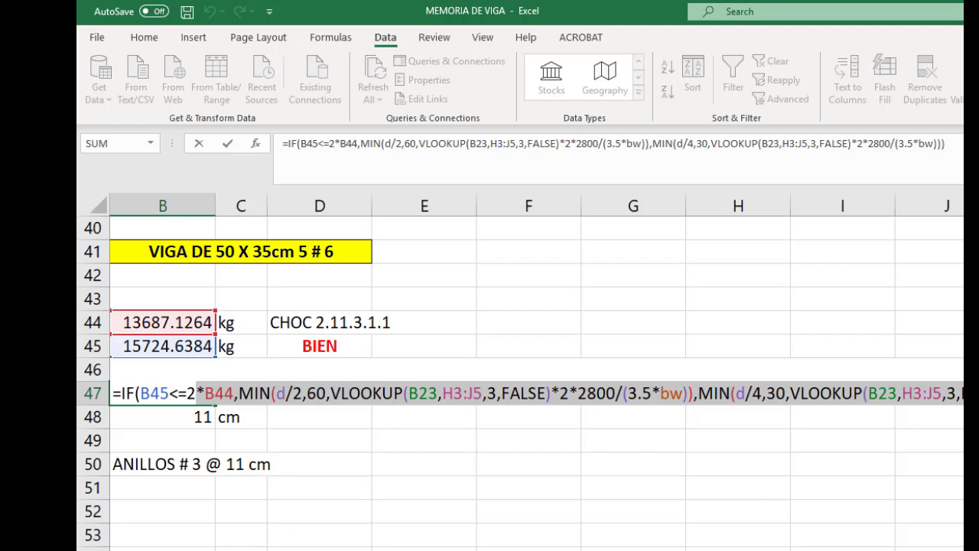
pyautogui.moveTo(960, 393); pyautogui.dragTo(963, 393)
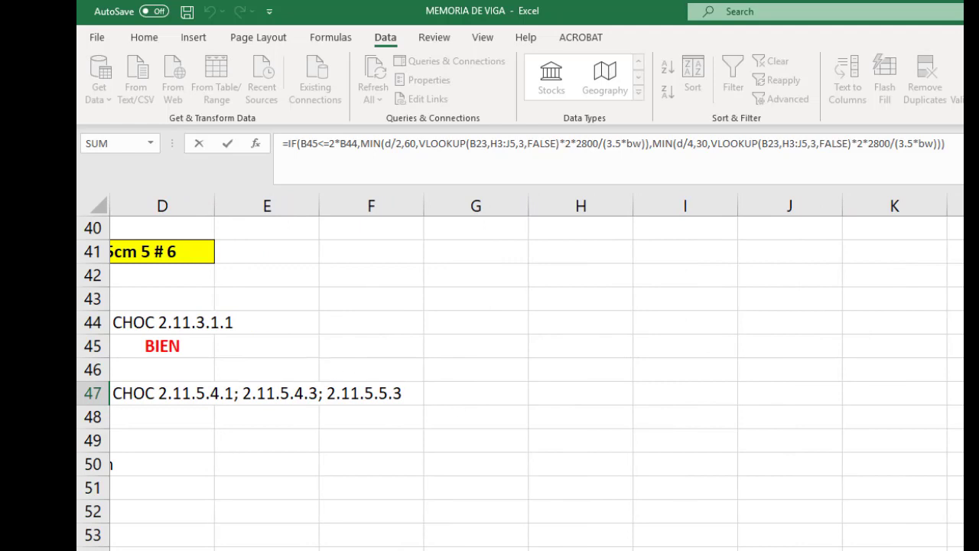
pyautogui.moveTo(963, 392); pyautogui.dragTo(963, 392)
pyautogui.hotkey('ctrl', 'c')
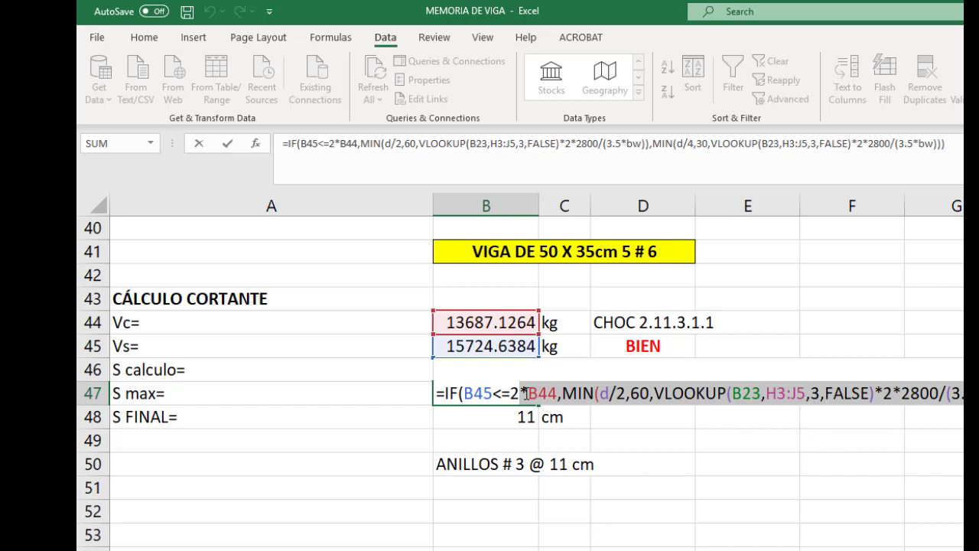
pyautogui.click(642, 427)
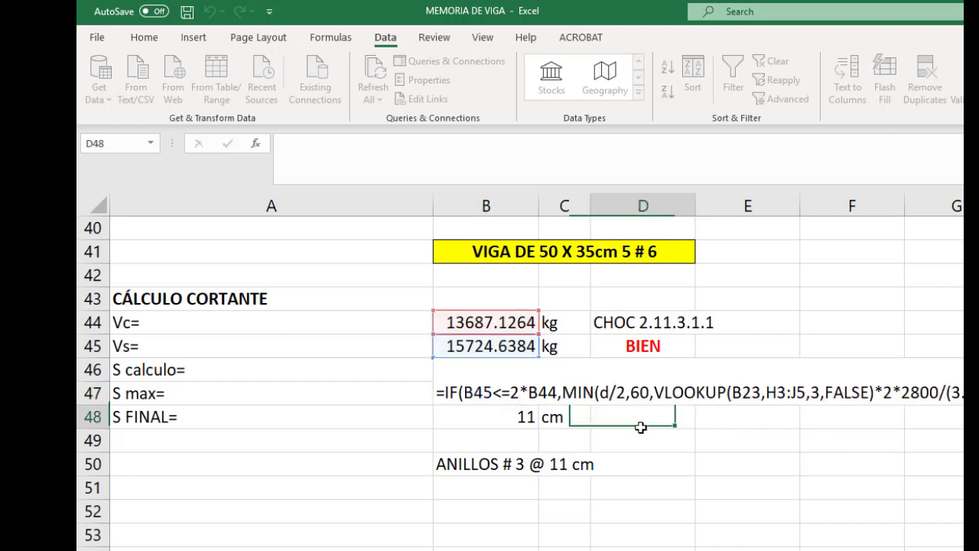
pyautogui.hotkey('ctrl', 'v')
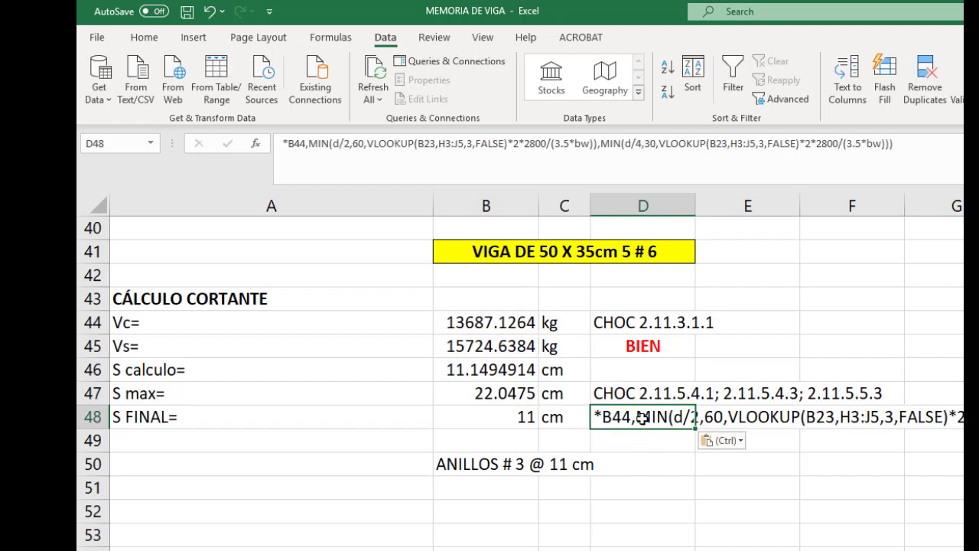
pyautogui.doubleClick(641, 417)
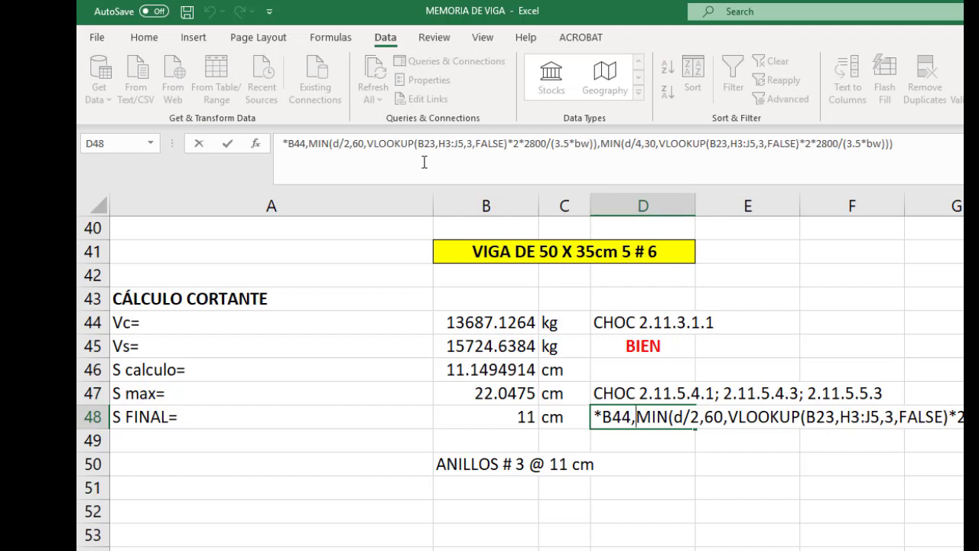
pyautogui.press('BackSpace')
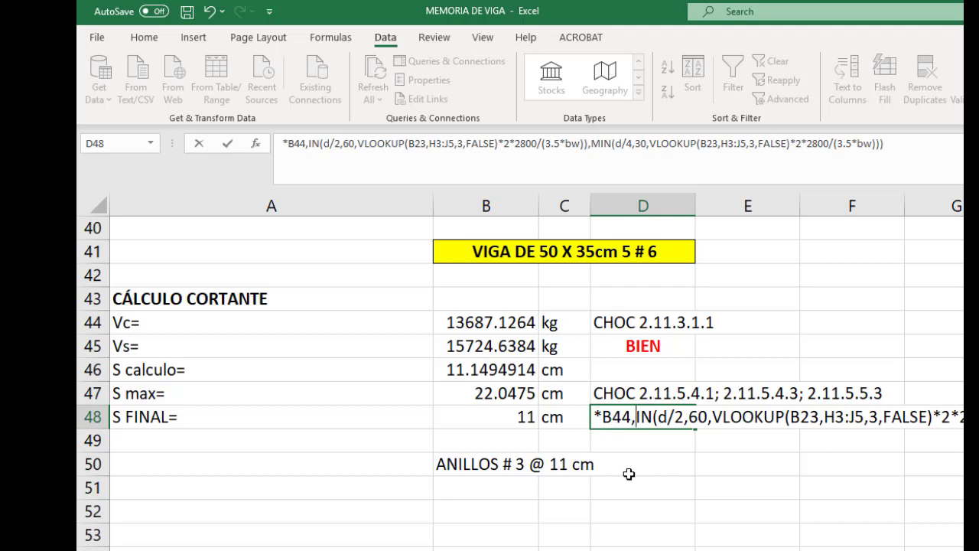
pyautogui.press('Return')
pyautogui.click(609, 419)
pyautogui.press('Delete')
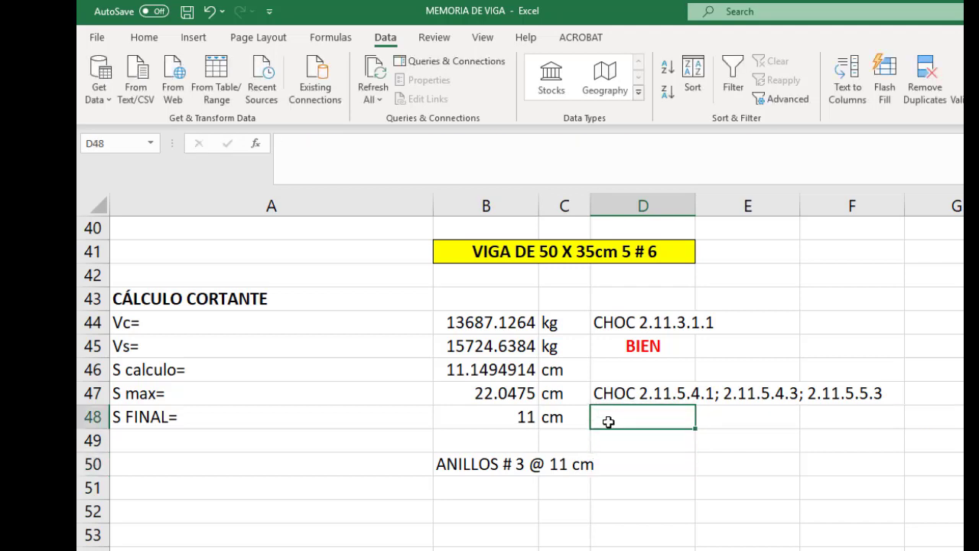
# Examine the full S max formula in B47 and the S FINAL formula =ROUNDDOWN(MIN(B47,B46),0) in B48, leaving both unaltered.
pyautogui.doubleClick(501, 393)
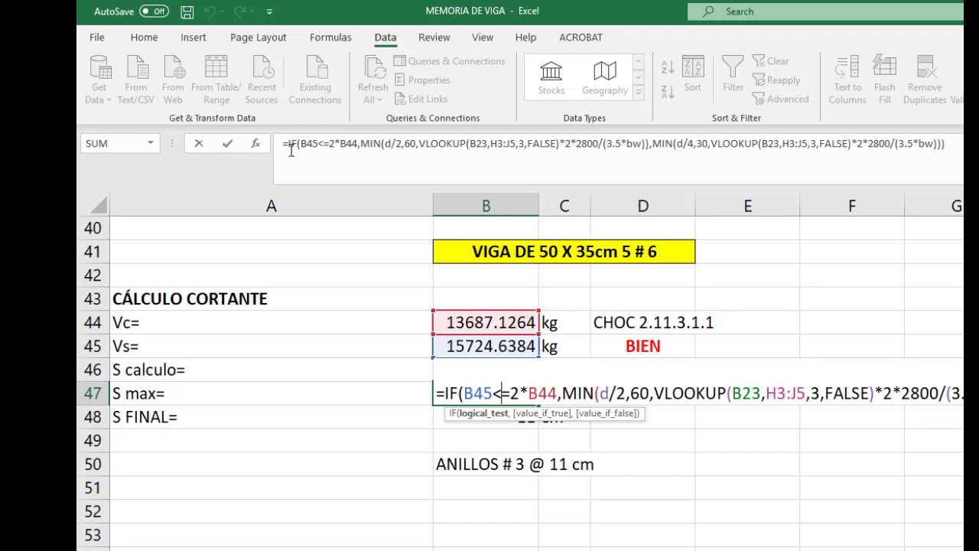
pyautogui.moveTo(283, 144); pyautogui.dragTo(945, 144)
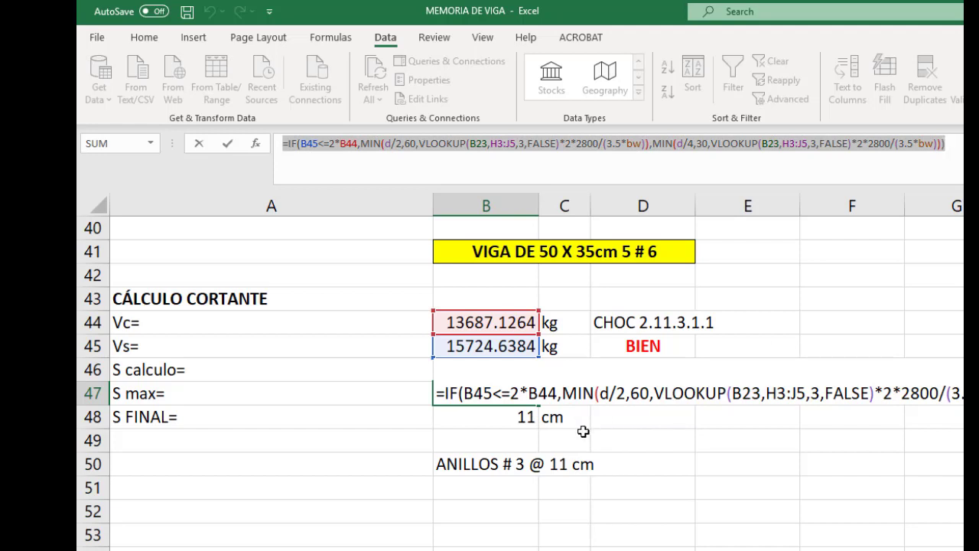
pyautogui.press('Escape')
pyautogui.doubleClick(510, 419)
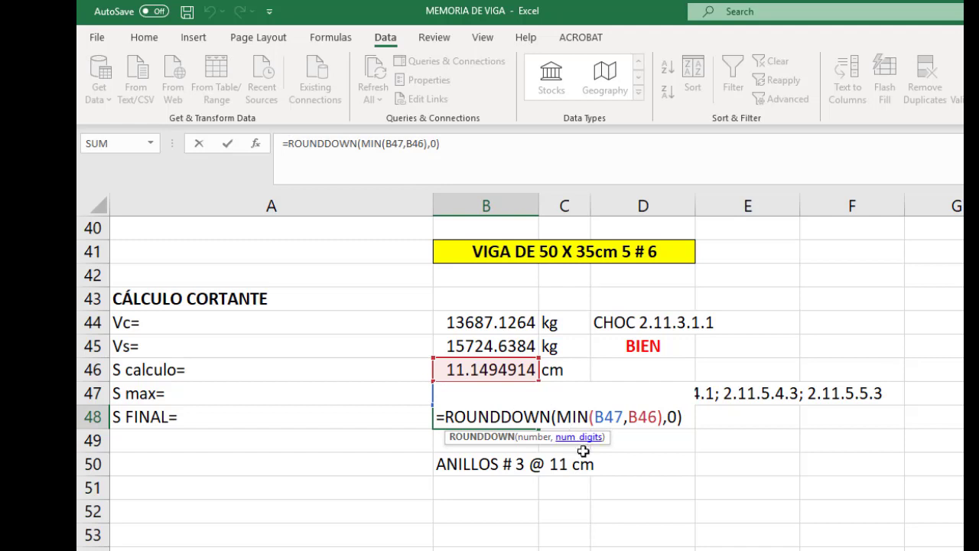
pyautogui.press('Escape')
# Examine the stirrup label formula in B50 and trace its B23 reference to Barra del anillo in the Datos del Armado section.
pyautogui.doubleClick(487, 465)
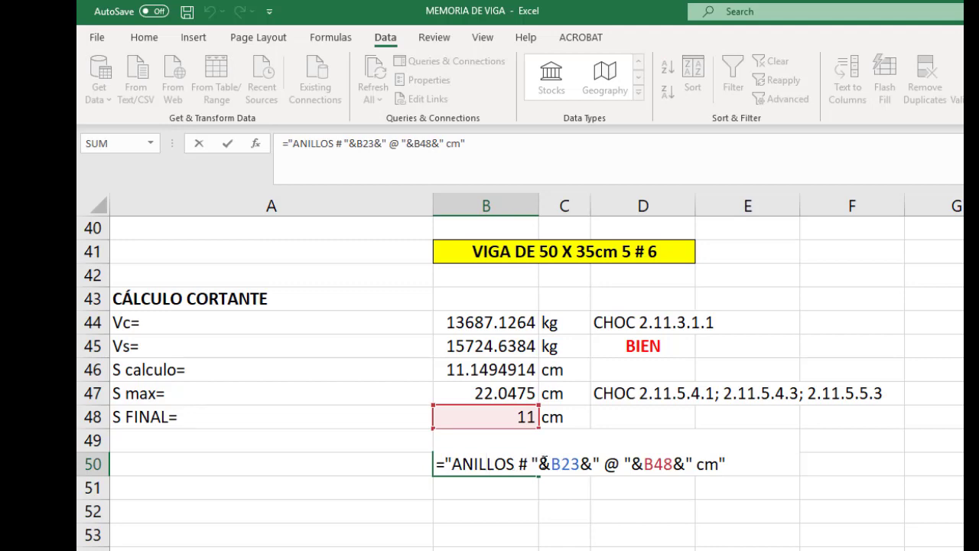
pyautogui.moveTo(540, 464); pyautogui.dragTo(579, 464)
pyautogui.click(551, 465)
pyautogui.scroll(7, 532, 367)
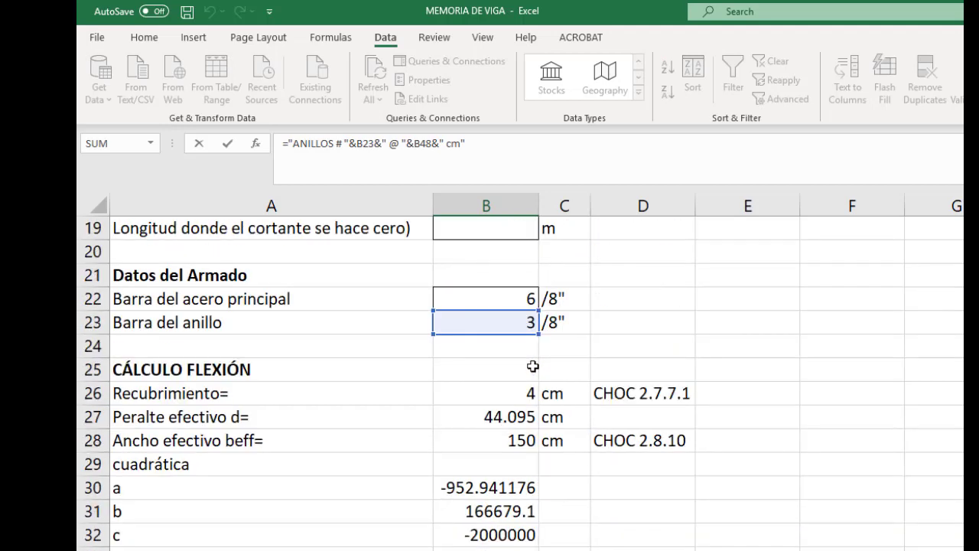
pyautogui.scroll(2, 533, 367)
pyautogui.scroll(-7, 599, 384)
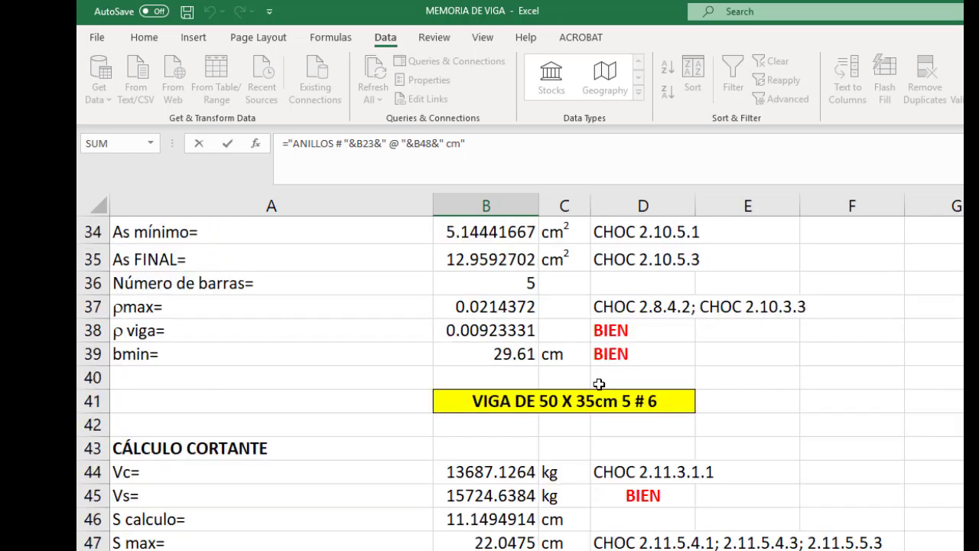
pyautogui.scroll(-3, 599, 384)
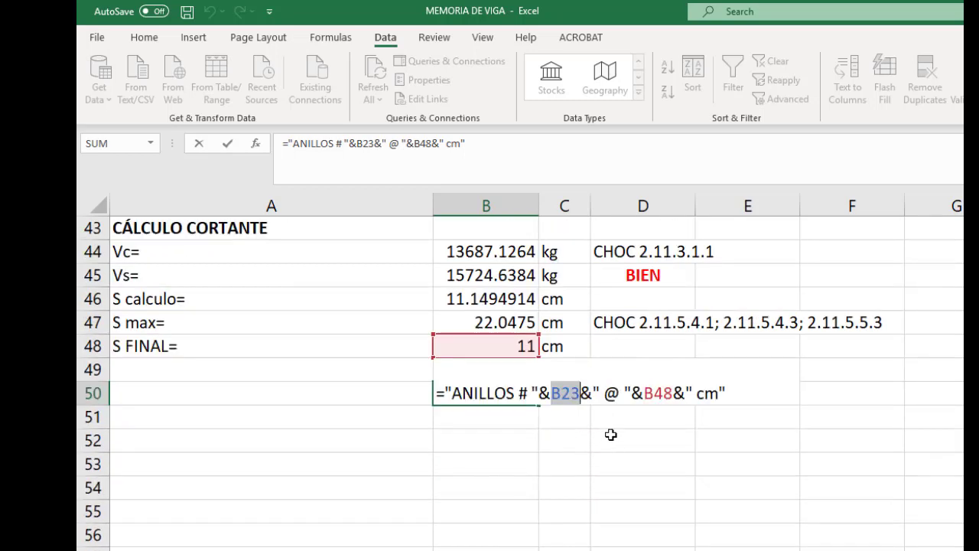
# Examine the B48 reference and the " cm" text in the B50 stirrup label formula, then close it unaltered.
pyautogui.click(591, 391)
pyautogui.moveTo(594, 392); pyautogui.dragTo(673, 393)
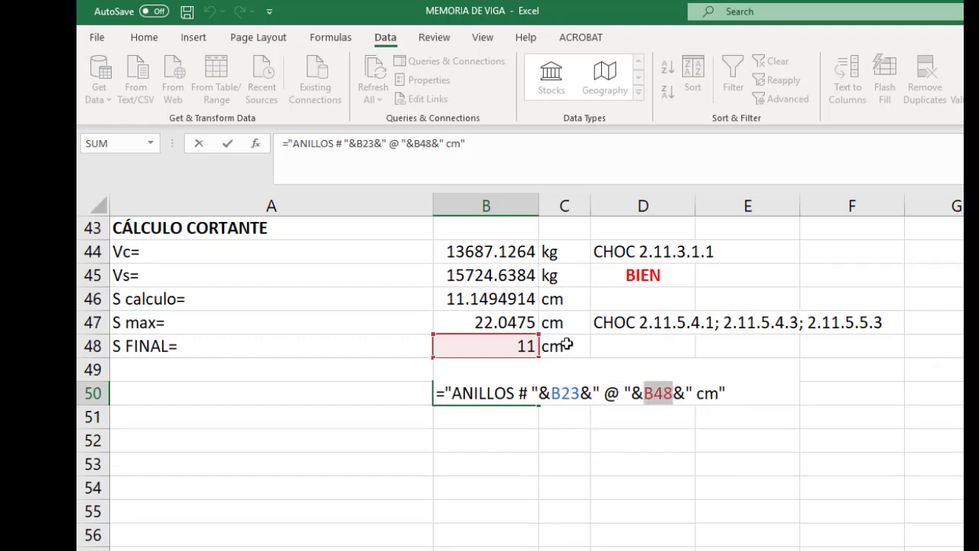
pyautogui.click(711, 395)
pyautogui.doubleClick(711, 395)
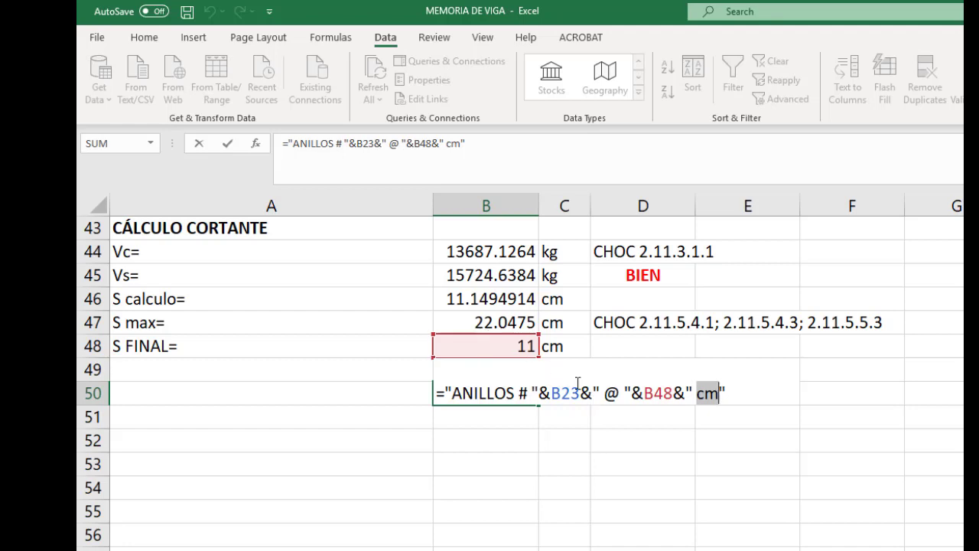
pyautogui.hotkey('ctrl', 'Return')
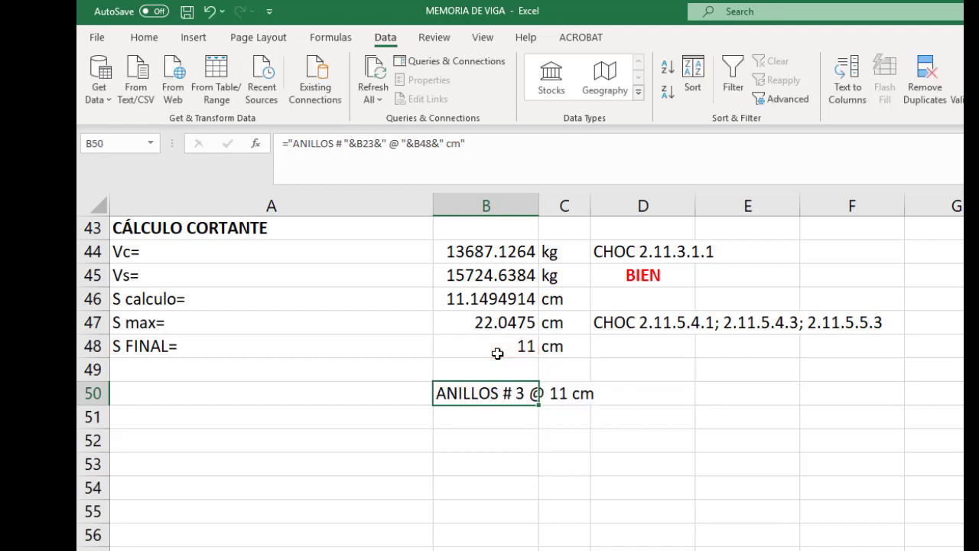
# Compare the S FINAL cell B48 with the stirrup label in B50.
pyautogui.click(496, 347)
pyautogui.click(500, 390)
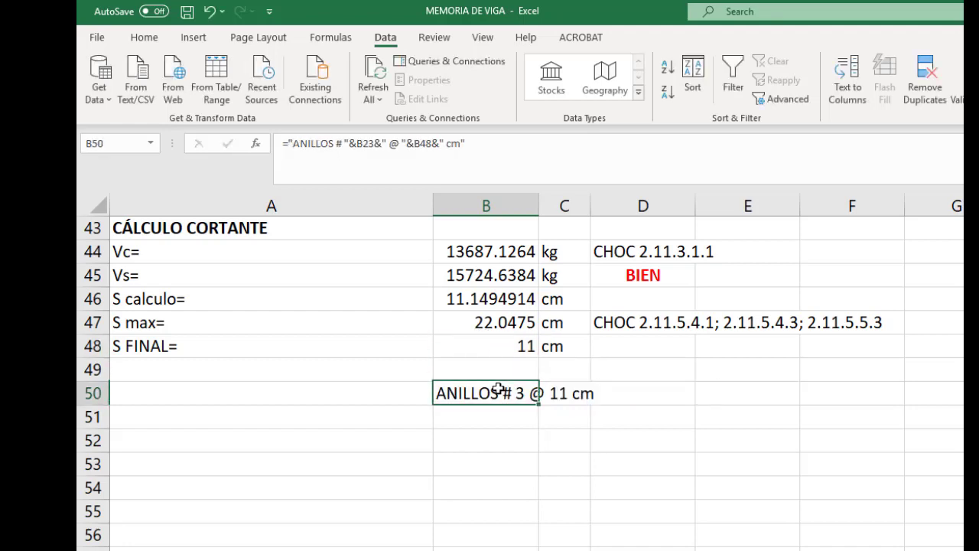
pyautogui.click(503, 348)
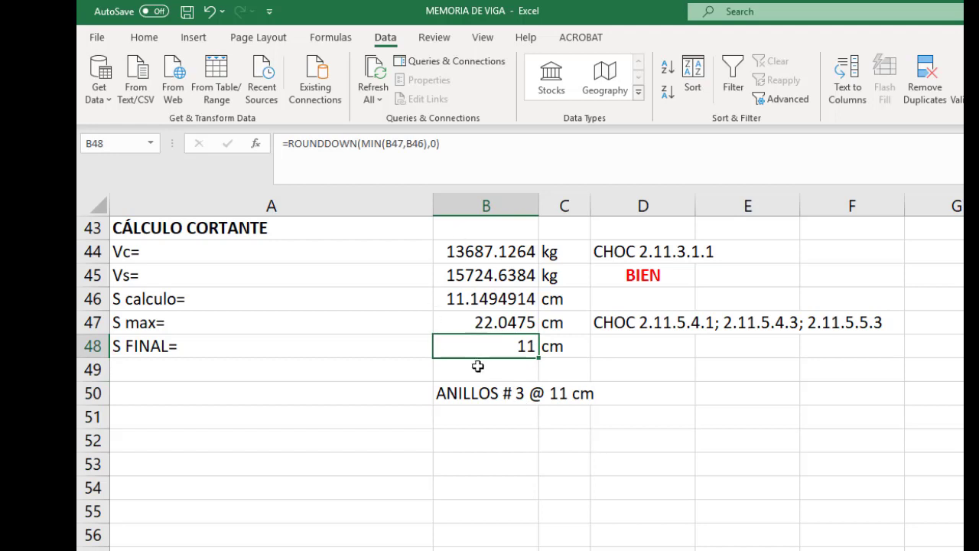
pyautogui.click(476, 393)
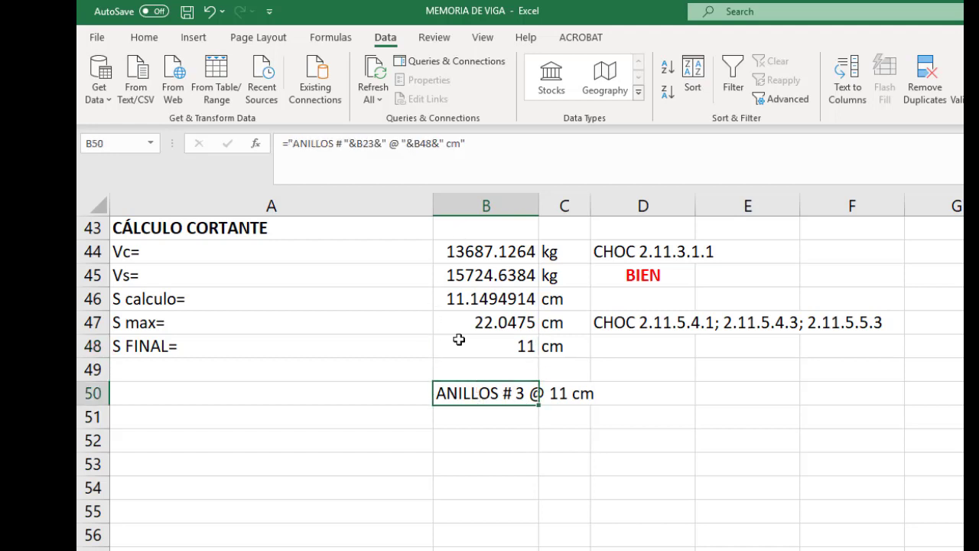